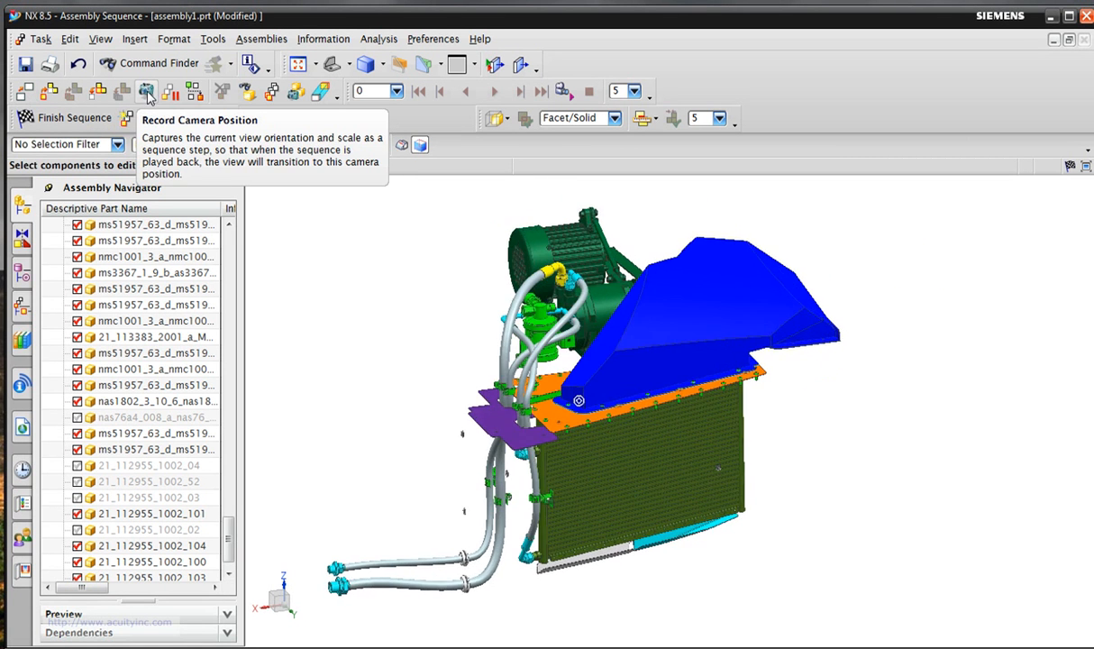
# Record the current camera position in the sequence and insert a pause step after it.
pyautogui.click(147, 93)
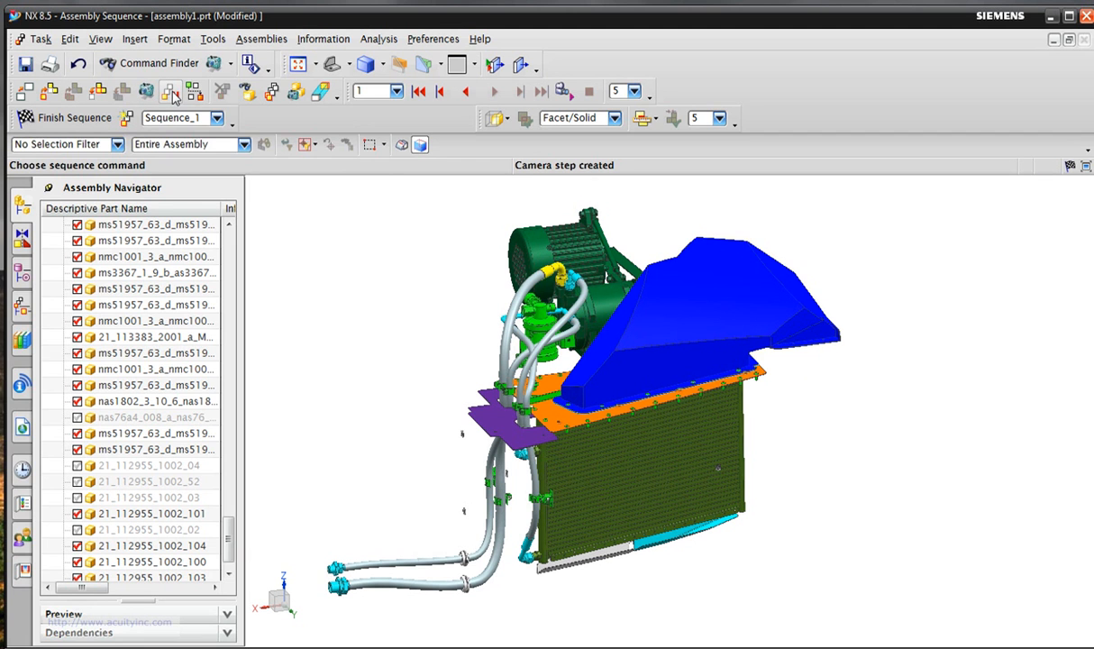
pyautogui.click(171, 94)
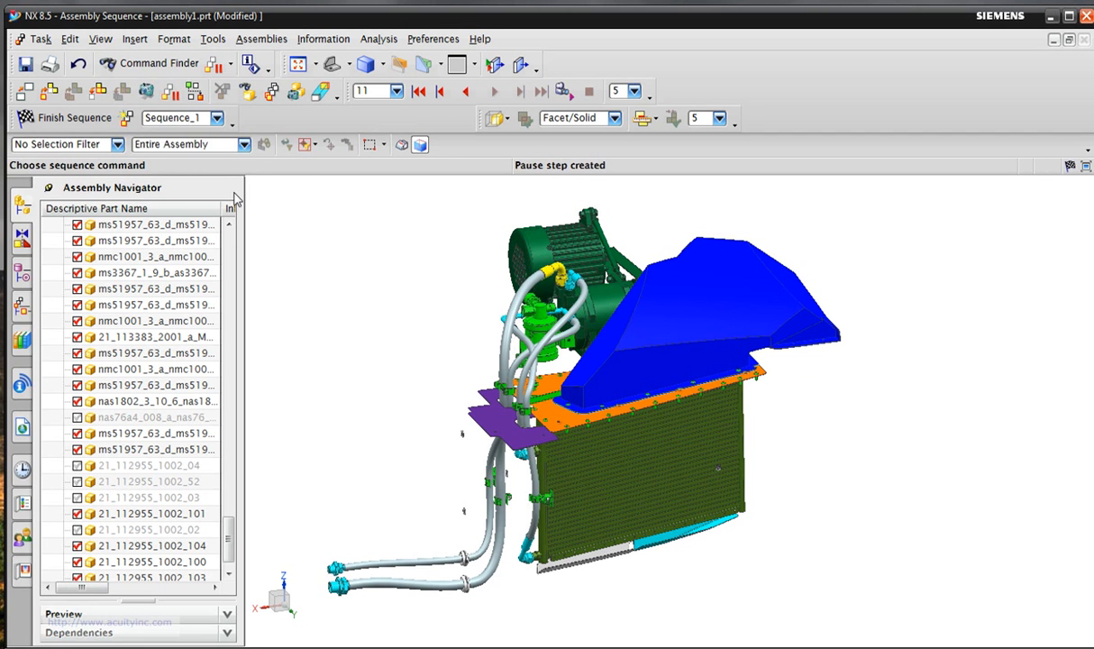
# Record a component motion lifting the MS51957_63 screw at the far end of the blue duct's flange straight up along its X-axis.
pyautogui.click(24, 91)
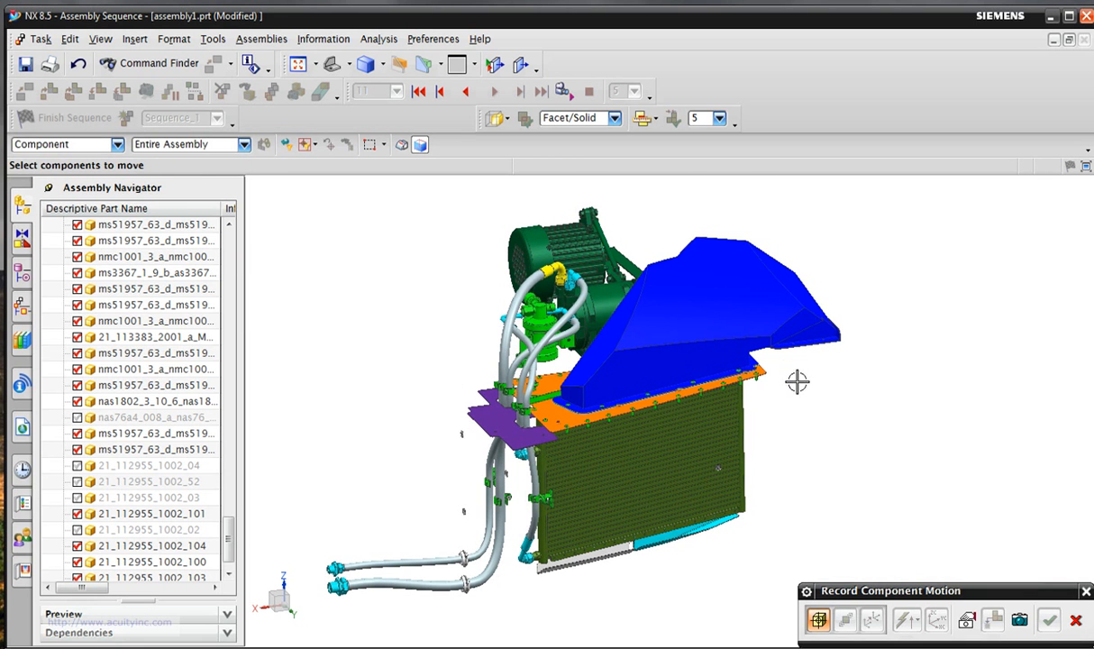
pyautogui.click(738, 368)
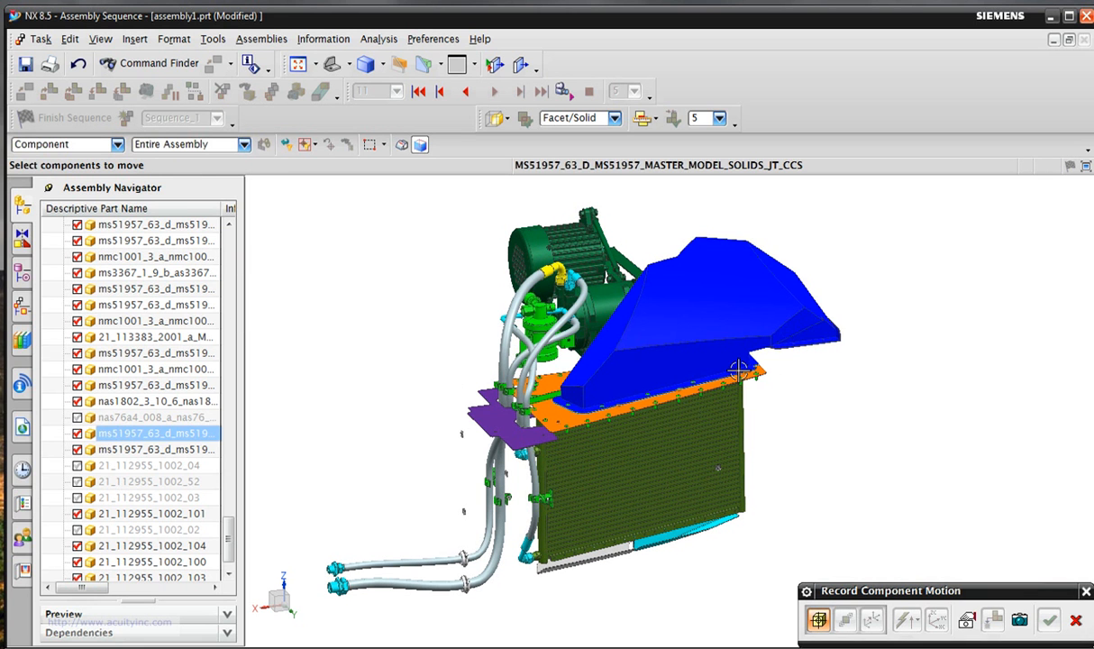
pyautogui.click(737, 368)
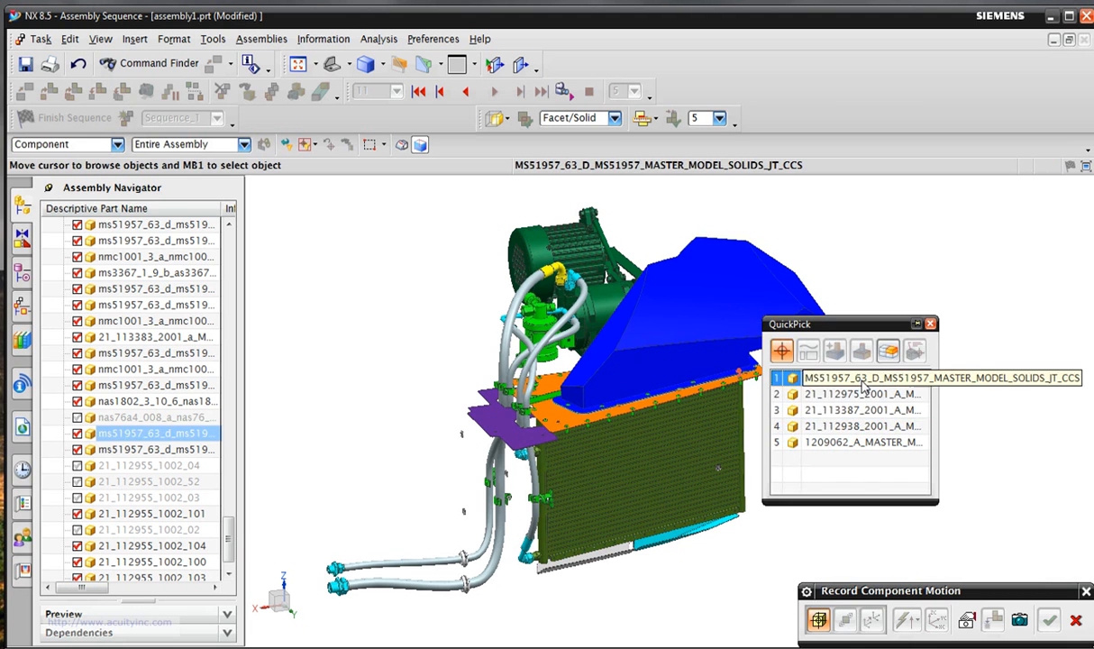
pyautogui.click(798, 308)
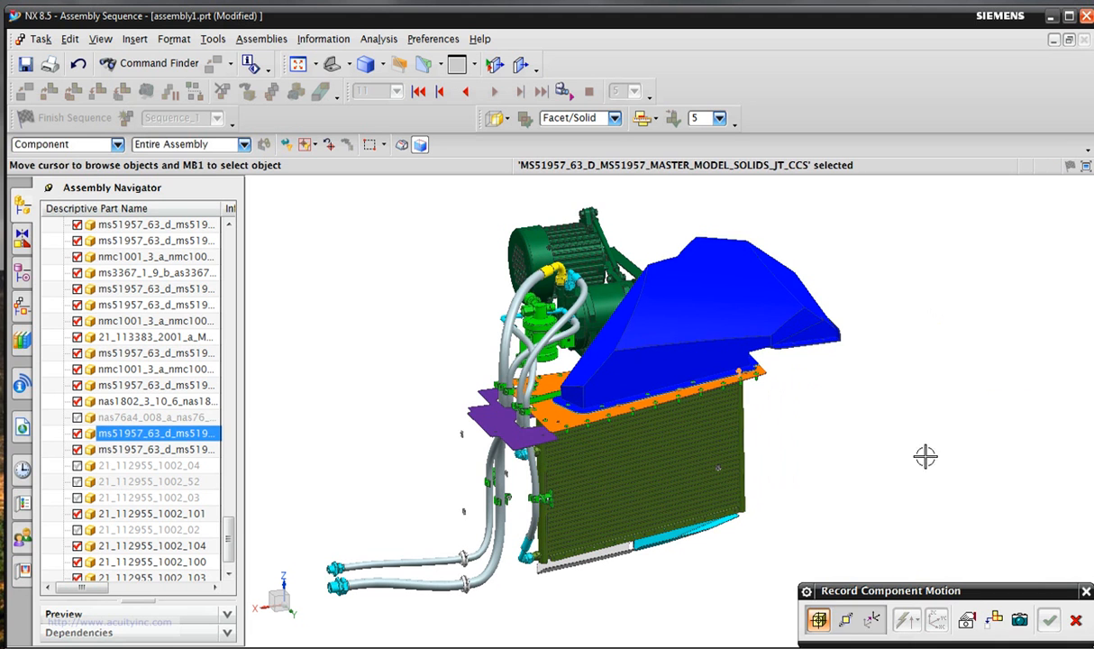
pyautogui.click(851, 620)
pyautogui.click(744, 433)
pyautogui.moveTo(745, 432); pyautogui.dragTo(745, 381)
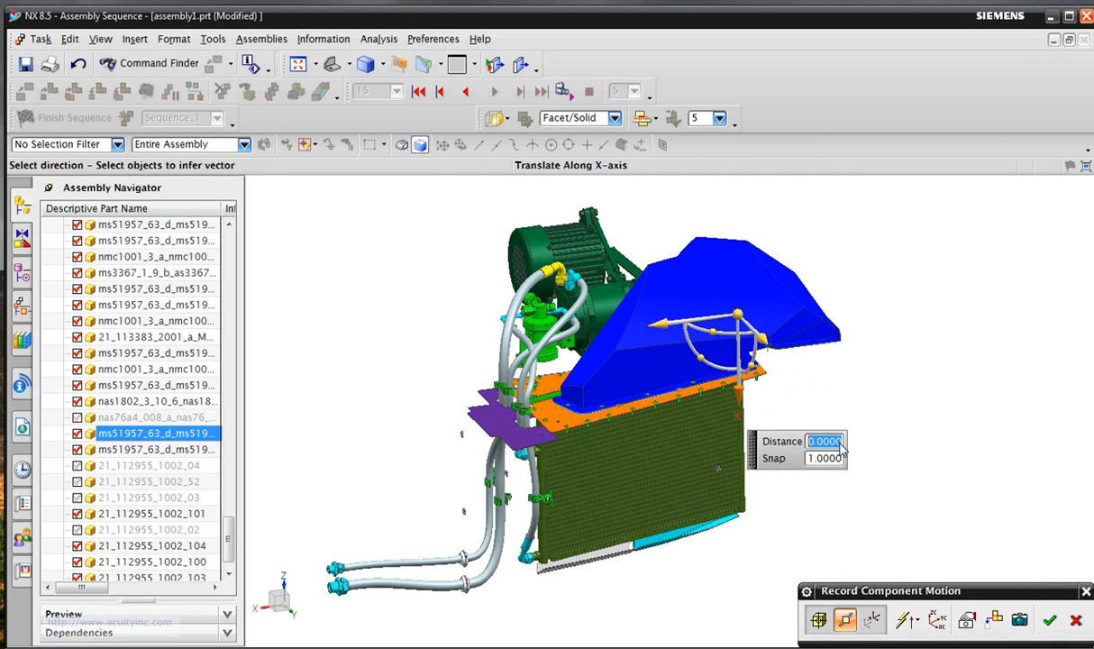
pyautogui.click(1050, 620)
# Disassemble the lifted far-end screw and record a closer camera position on the duct flange.
pyautogui.click(738, 313)
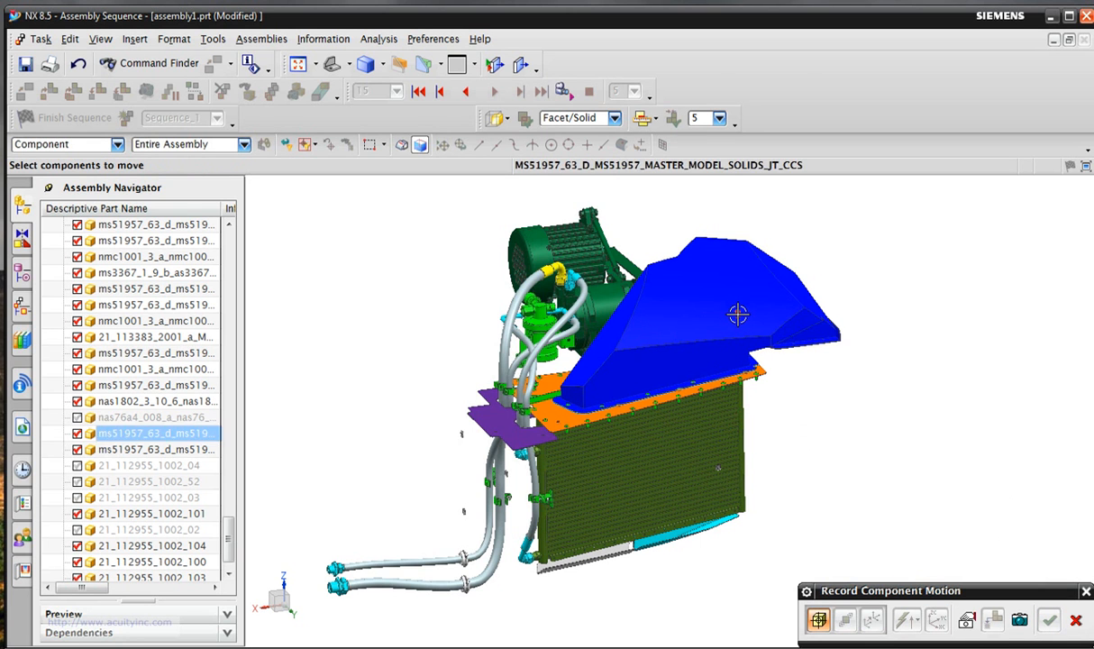
pyautogui.click(995, 620)
pyautogui.scroll(3, 893, 520)
pyautogui.scroll(1, 902, 514)
pyautogui.moveTo(903, 513); pyautogui.dragTo(904, 513, button='middle')
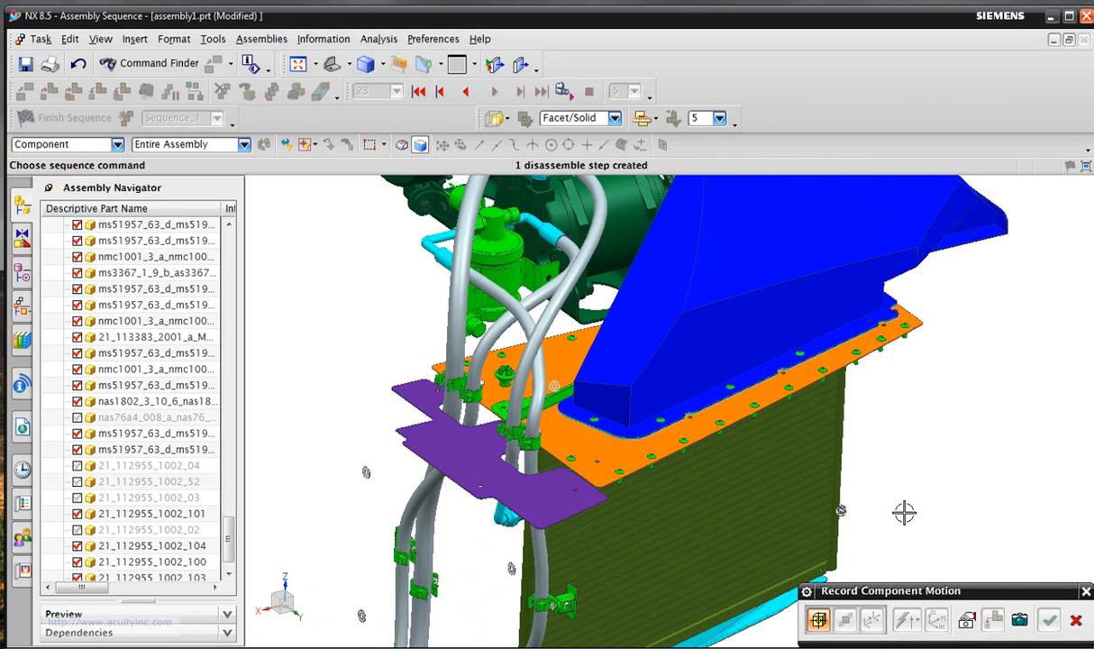
pyautogui.click(1019, 620)
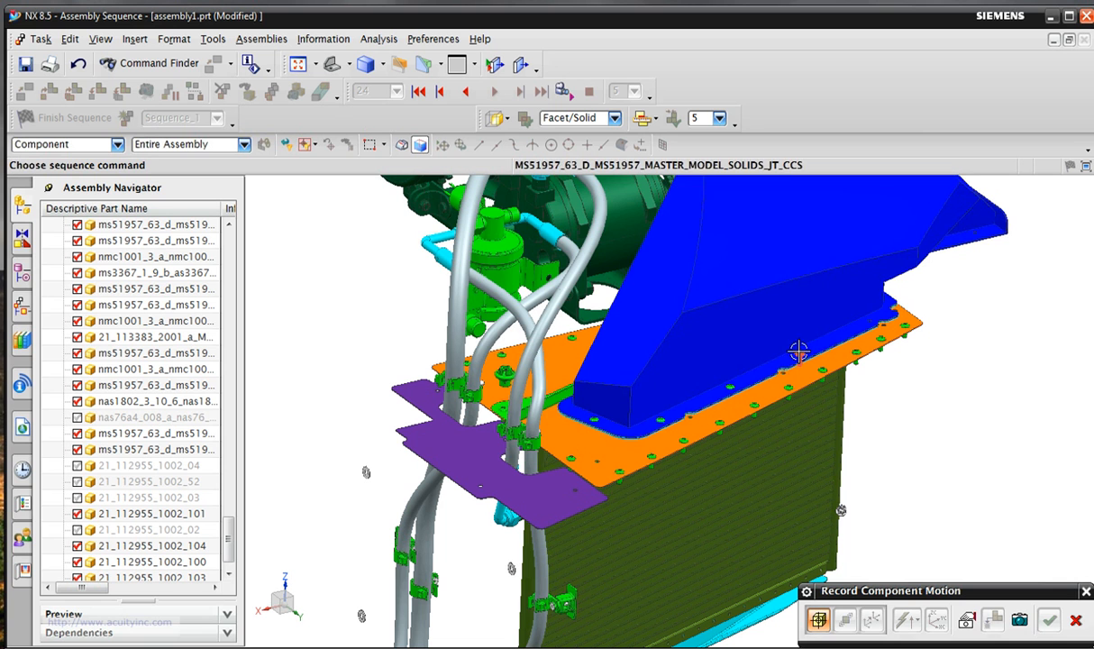
# Record the next screw along the duct flange's long front edge moving up along its X-axis, and disassemble it.
pyautogui.click(797, 353)
pyautogui.click(845, 620)
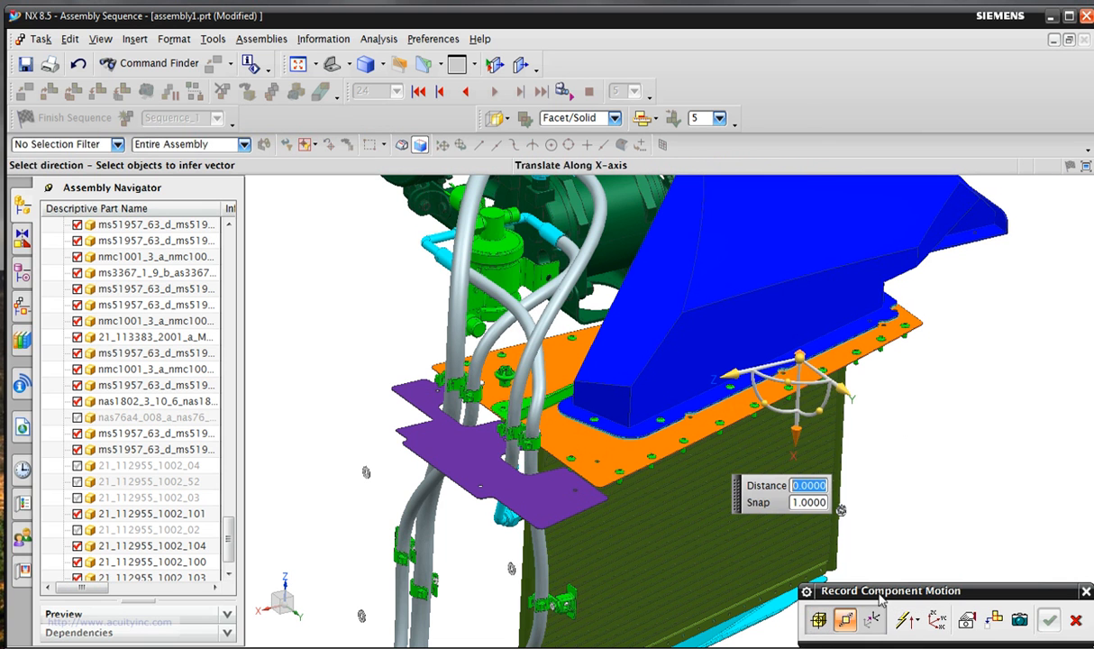
pyautogui.moveTo(791, 429); pyautogui.dragTo(793, 375)
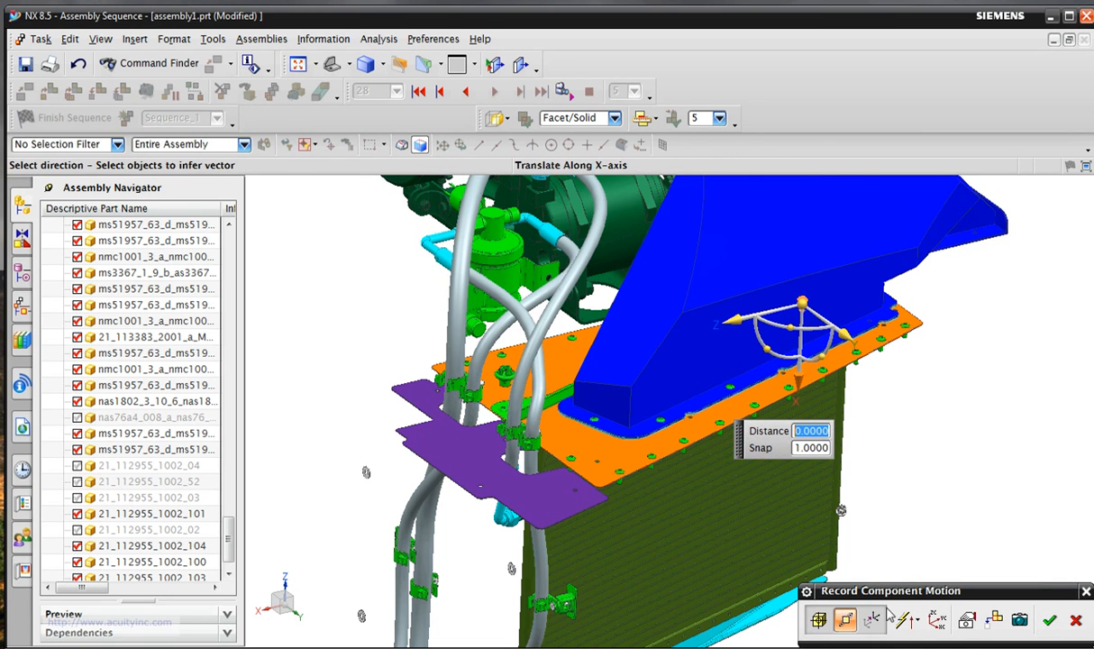
pyautogui.click(1050, 621)
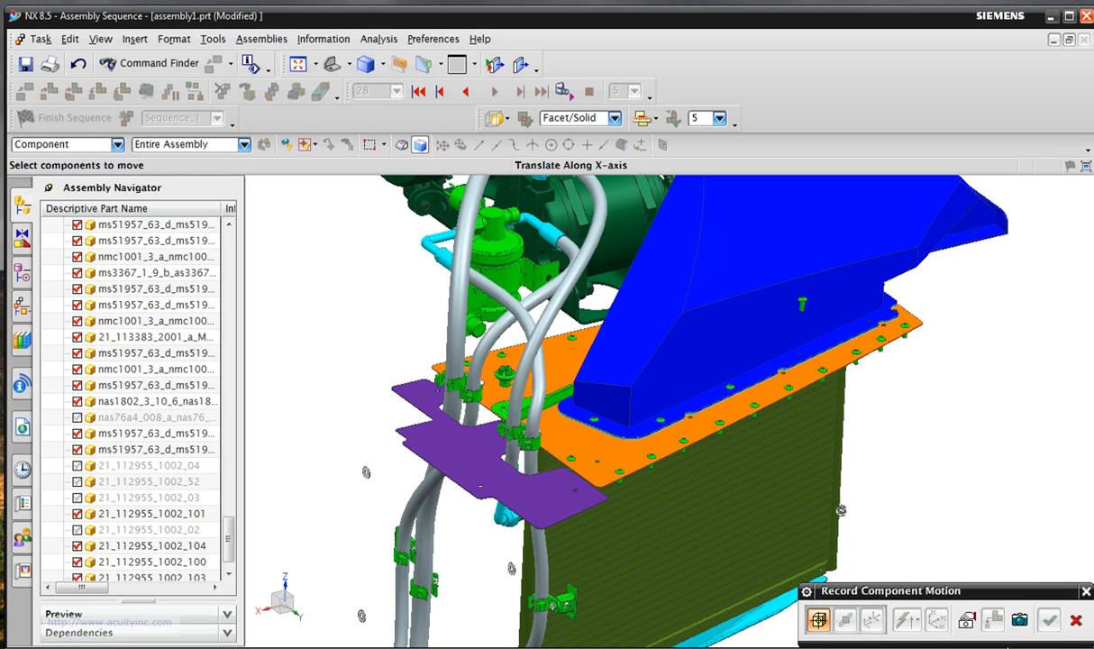
pyautogui.click(801, 304)
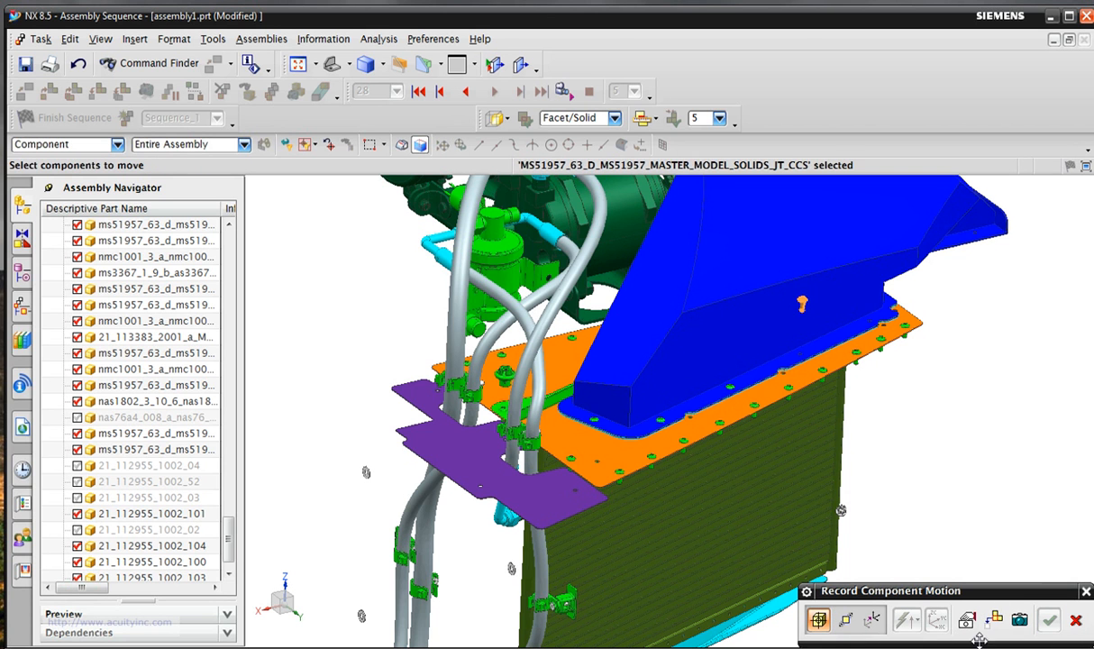
pyautogui.click(967, 622)
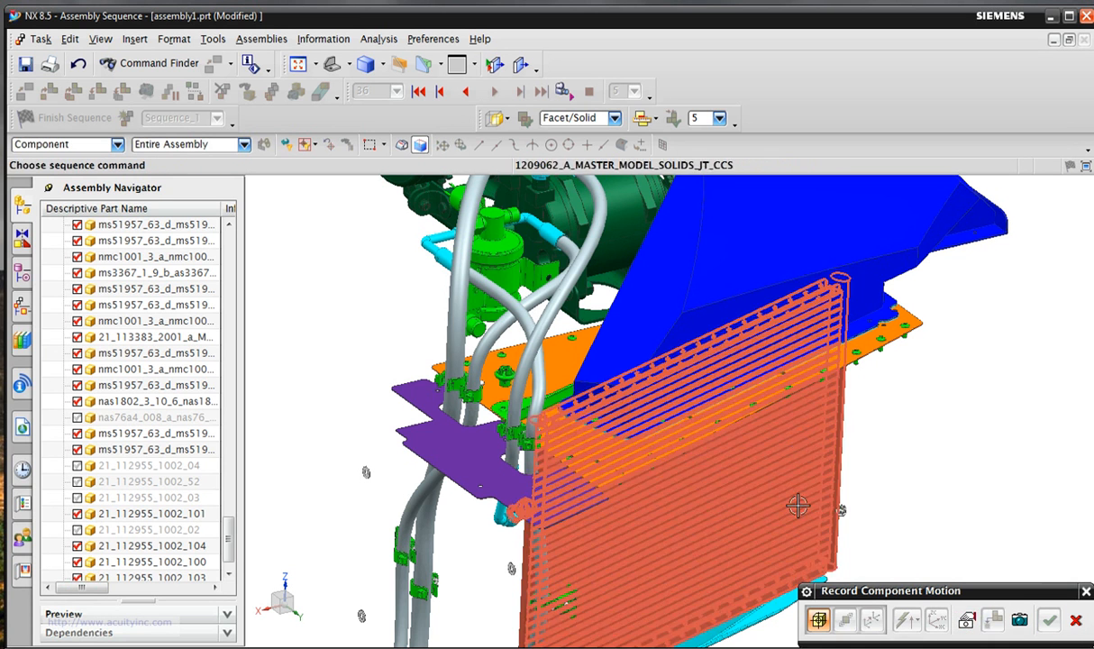
# Record the screw midway along the duct flange's front edge lifting out along its X-axis, and disassemble it.
pyautogui.click(731, 384)
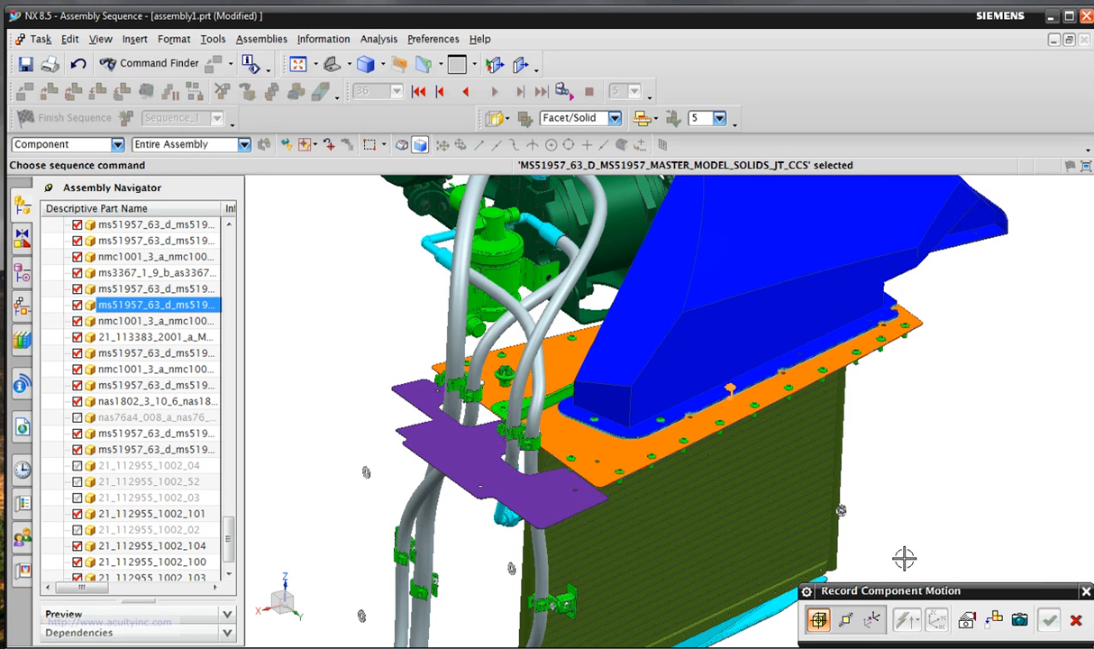
pyautogui.click(848, 619)
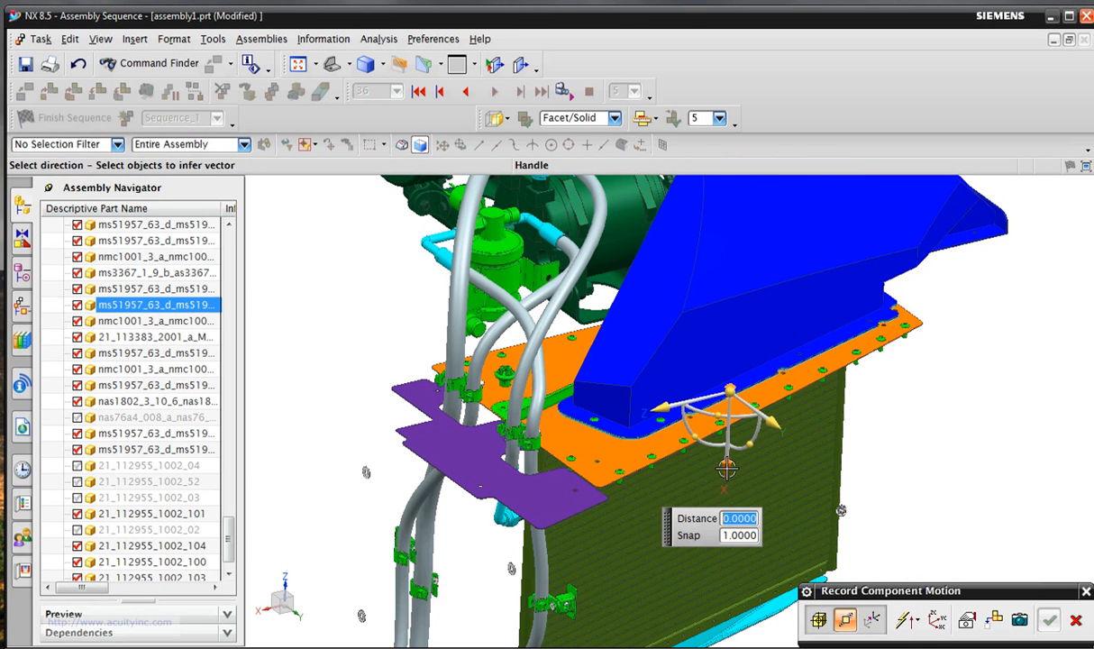
pyautogui.click(1052, 622)
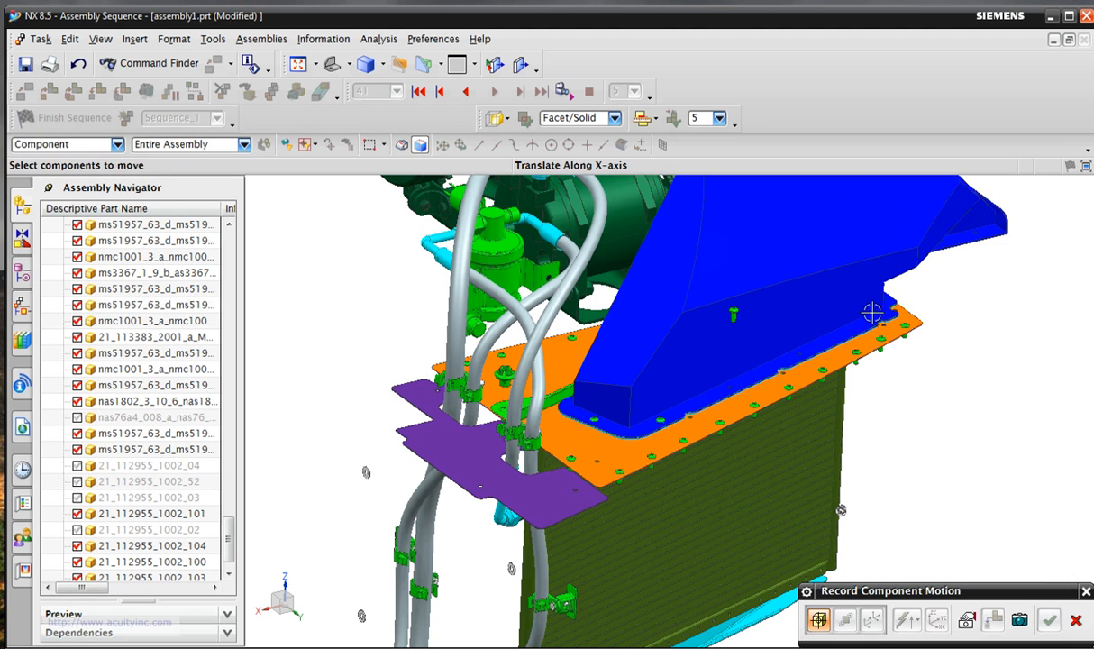
pyautogui.click(733, 312)
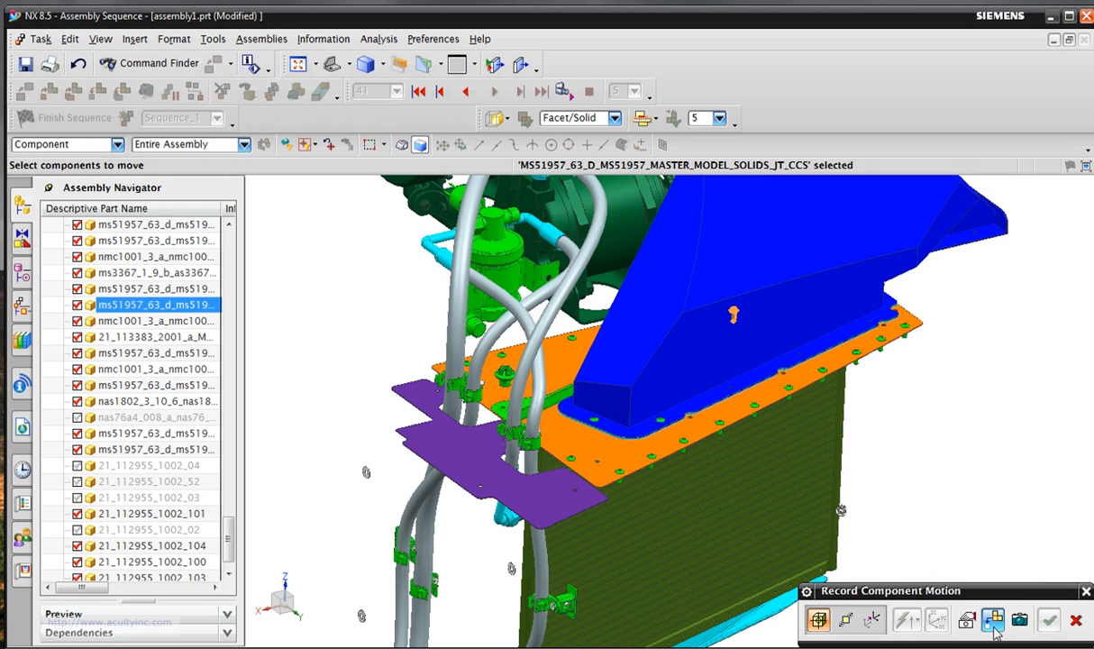
pyautogui.click(993, 622)
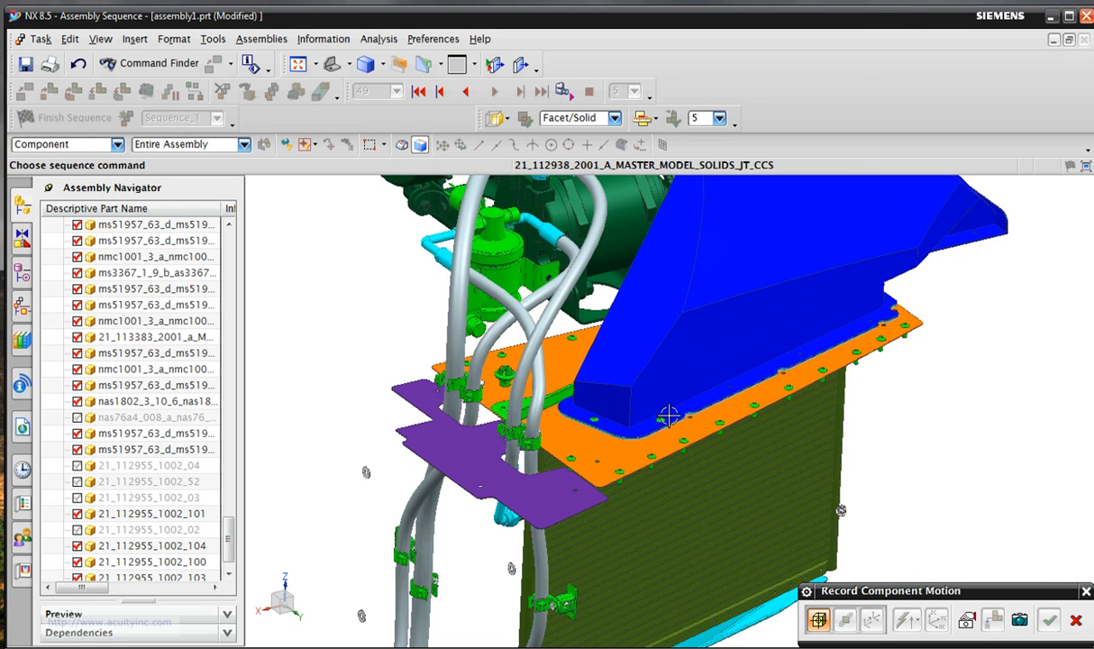
# Record the front-edge screw just before the flange's hose-side corner lifting out along its X-axis, and disassemble it.
pyautogui.click(664, 418)
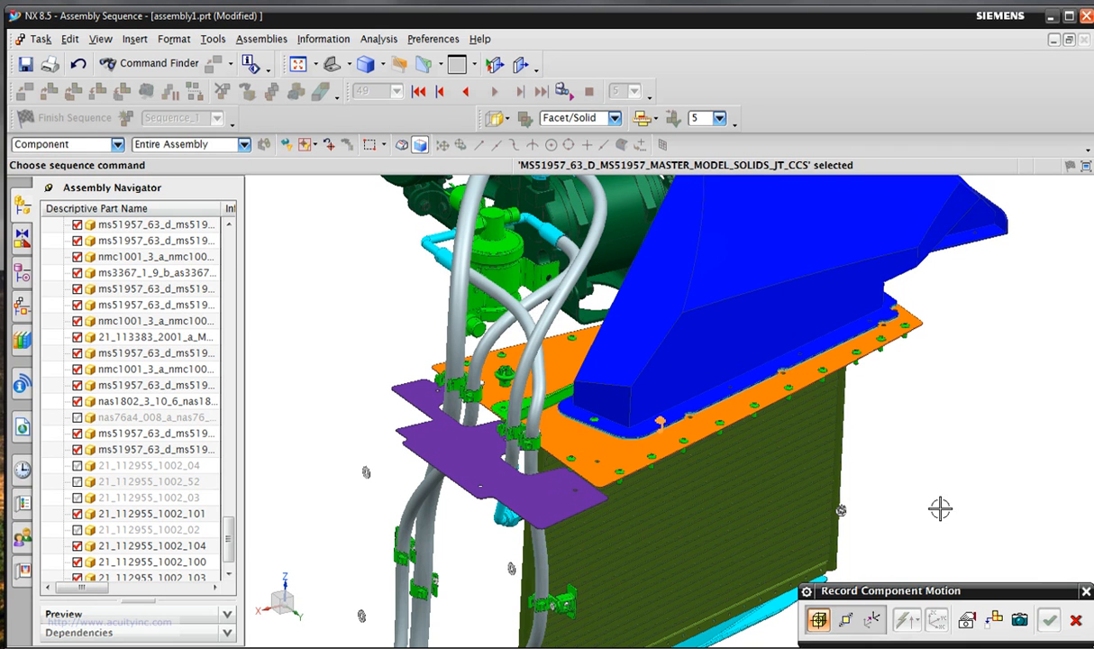
pyautogui.click(845, 619)
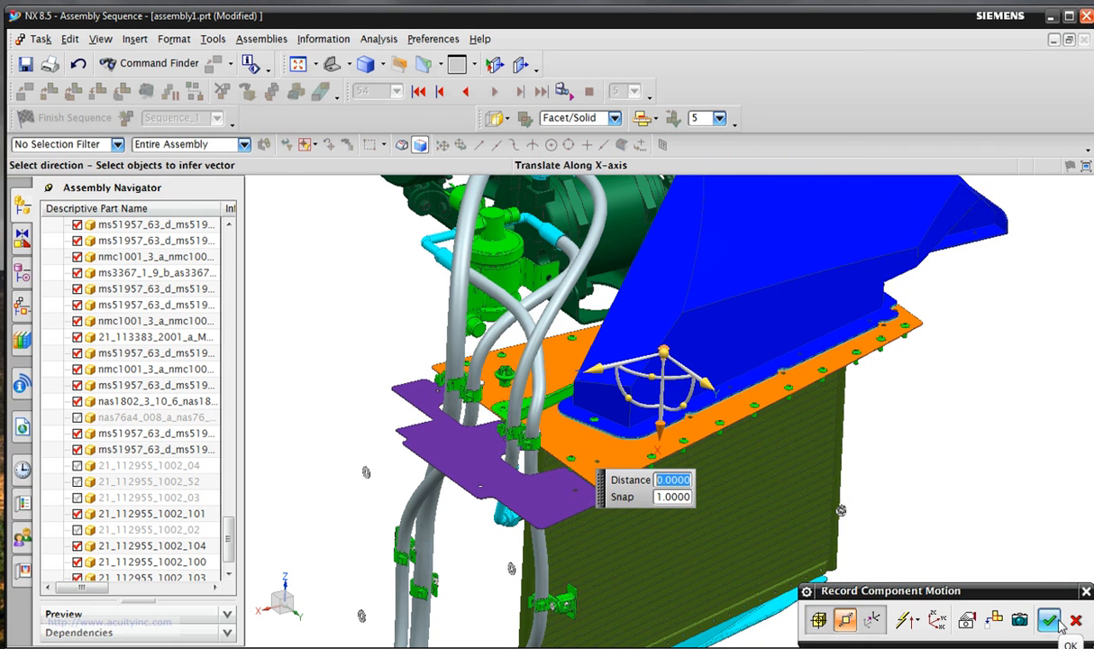
pyautogui.click(1050, 621)
pyautogui.click(664, 361)
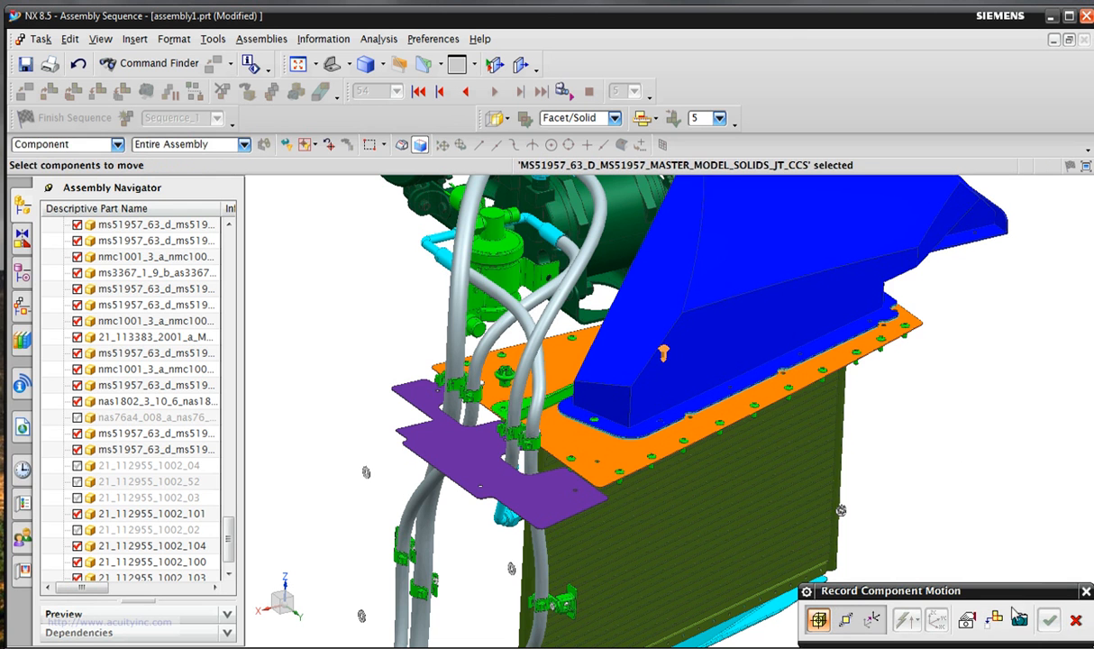
pyautogui.click(994, 620)
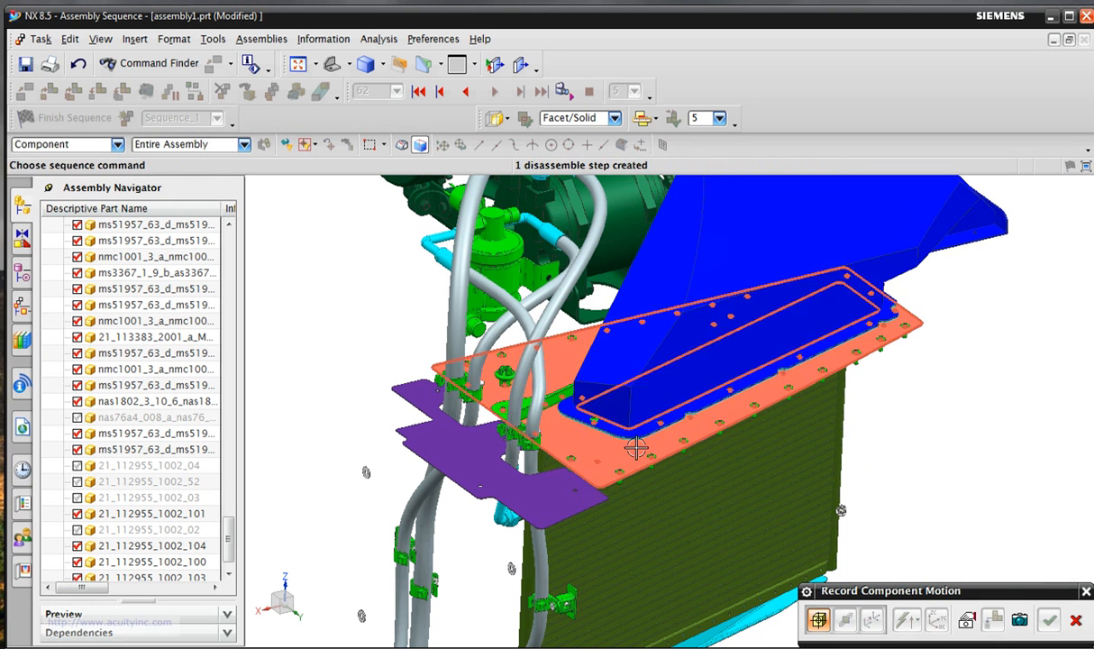
# Record the screw at the flange's hose-side end moving up along its X-axis and outward along its Y-axis past the duct.
pyautogui.click(592, 422)
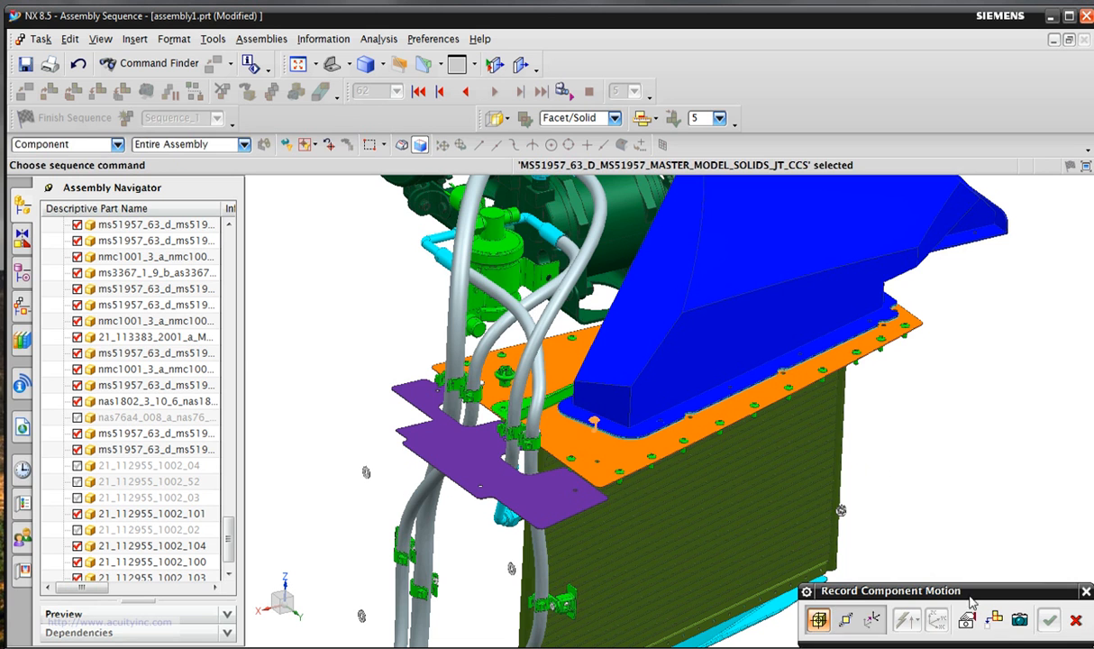
pyautogui.click(846, 620)
pyautogui.moveTo(604, 491); pyautogui.dragTo(622, 416)
pyautogui.moveTo(643, 350); pyautogui.dragTo(852, 455)
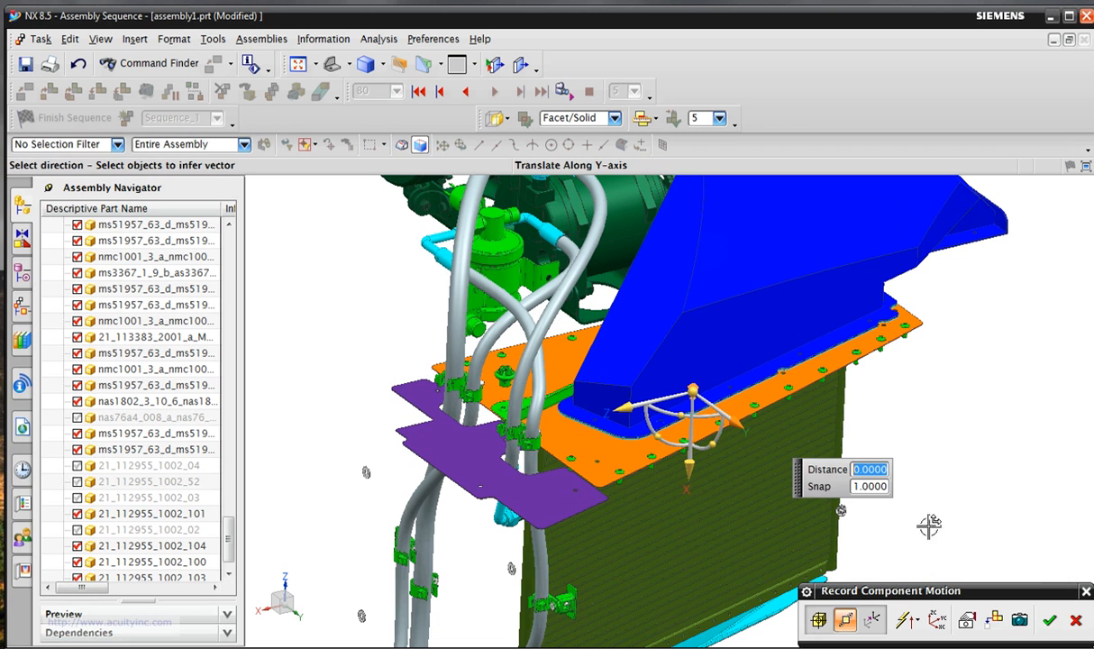
pyautogui.click(1050, 621)
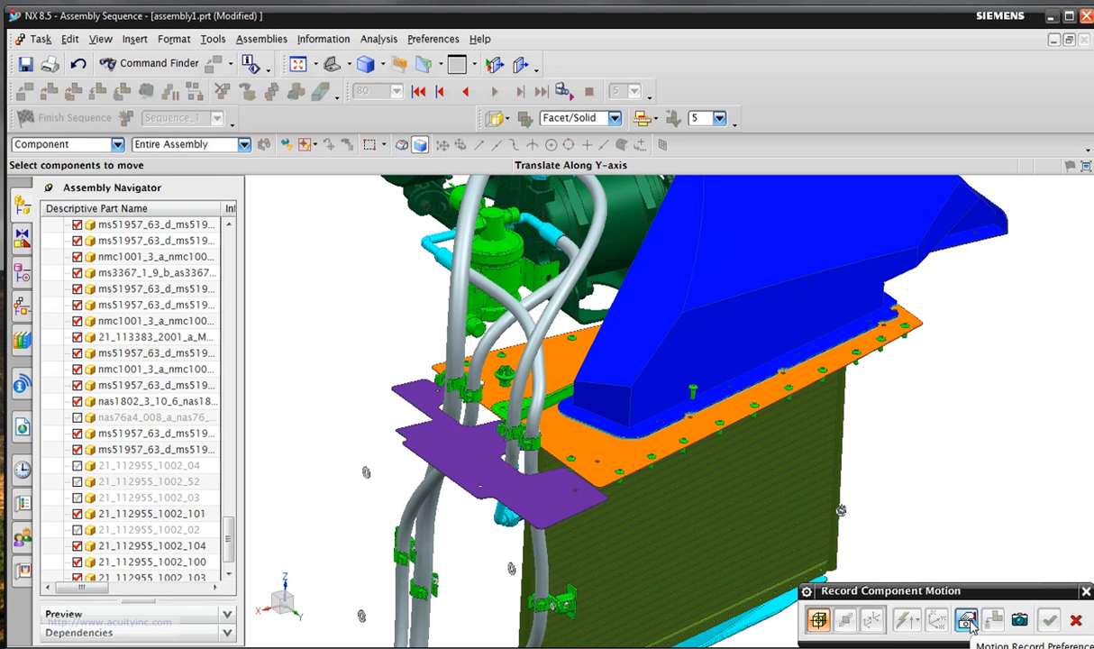
# Disassemble the displaced hose-side screw and record a camera position facing the hose end of the duct flange.
pyautogui.click(694, 388)
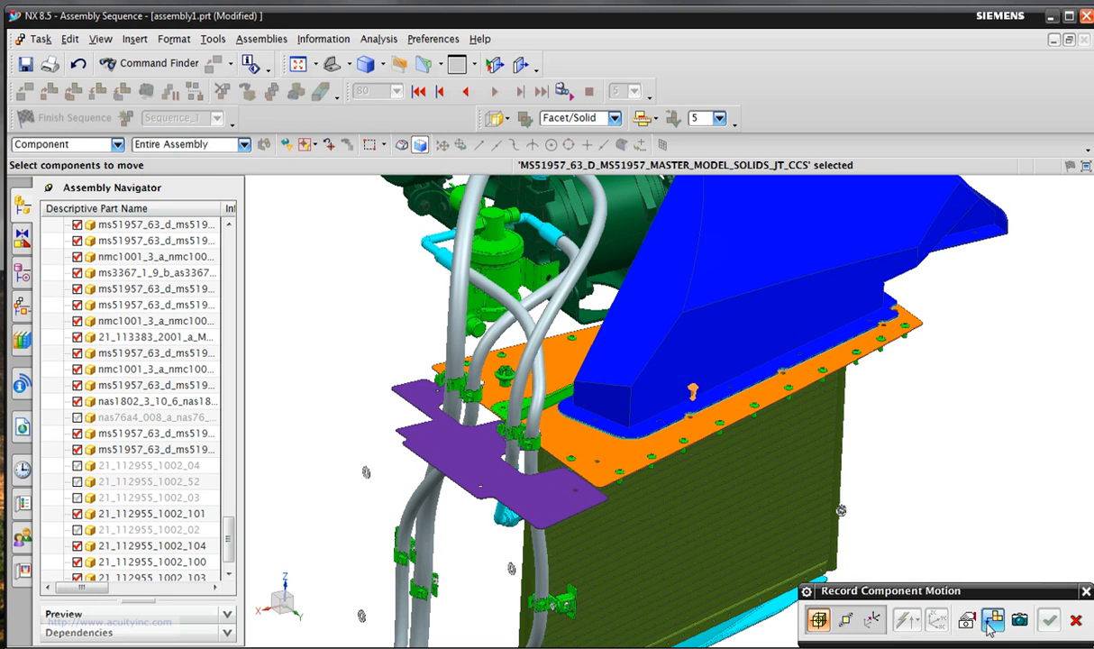
pyautogui.click(992, 620)
pyautogui.moveTo(876, 576); pyautogui.dragTo(912, 579, button='middle')
pyautogui.click(1021, 621)
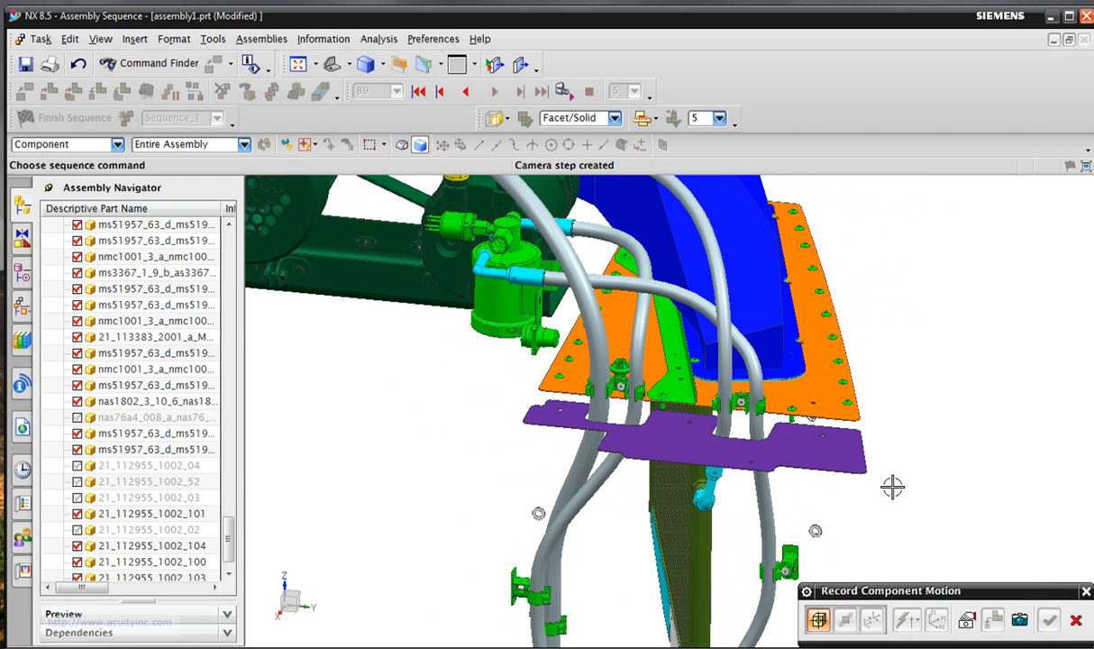
# Record the remaining screw beside the green strip moving up along X and outward along Y clear of the duct, and disassemble it.
pyautogui.click(696, 362)
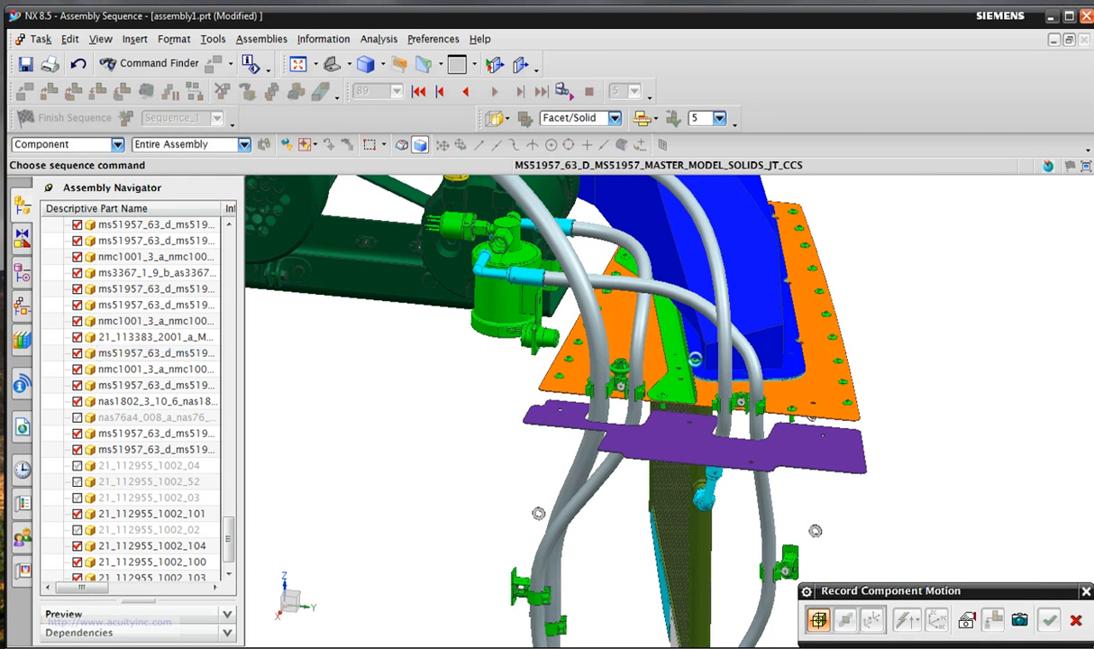
pyautogui.click(845, 620)
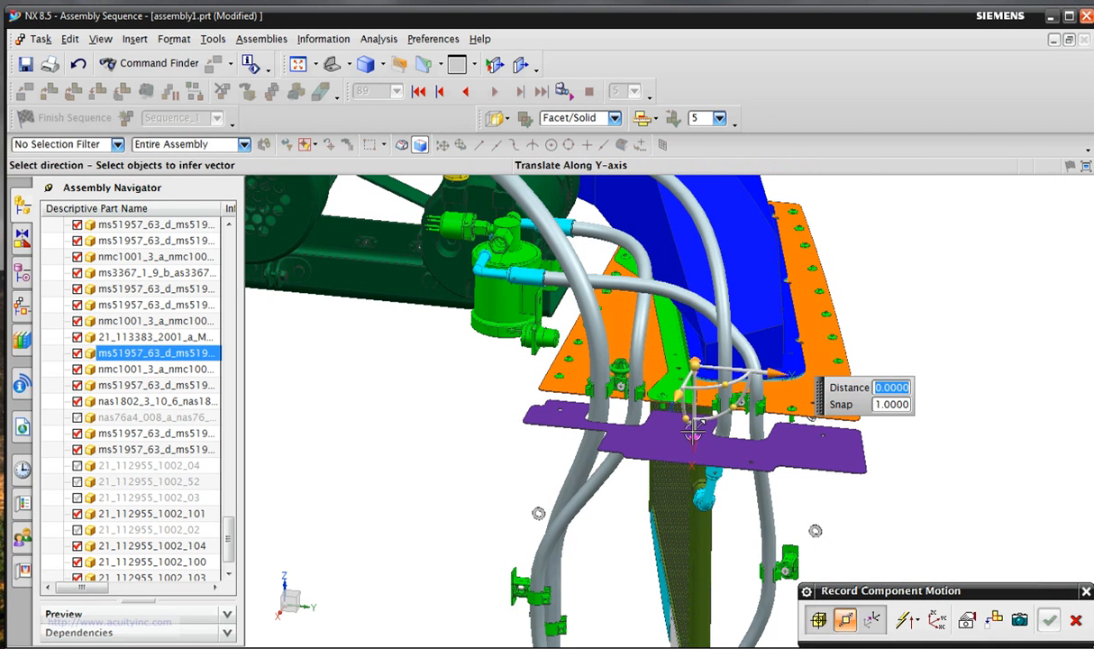
pyautogui.moveTo(693, 434); pyautogui.dragTo(696, 321)
pyautogui.moveTo(776, 264); pyautogui.dragTo(938, 275)
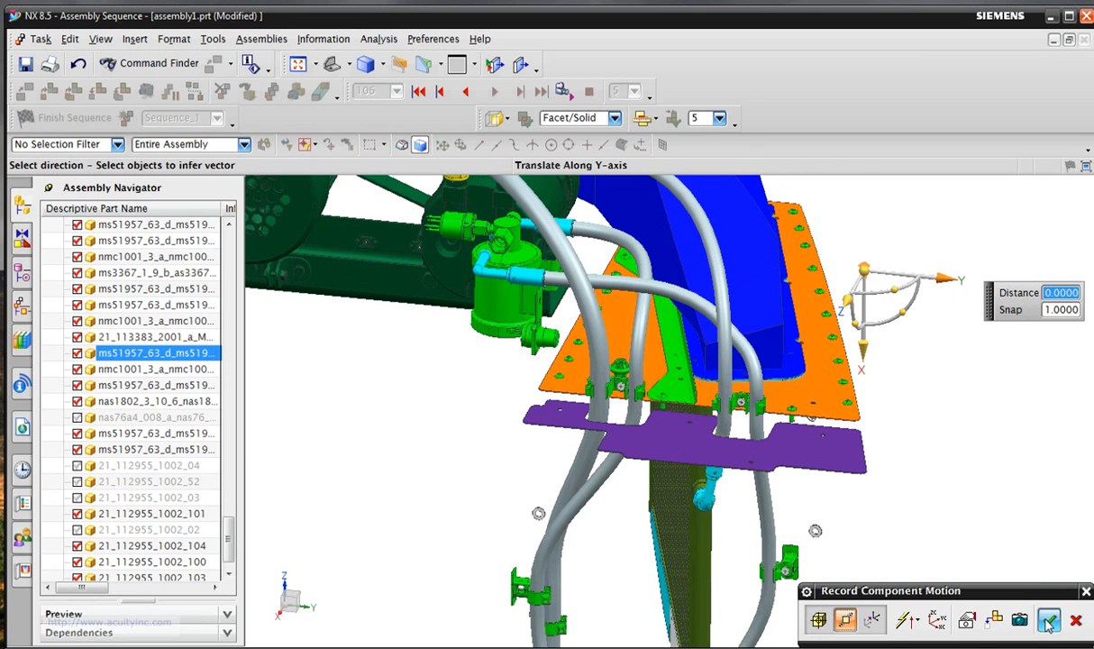
pyautogui.click(1076, 619)
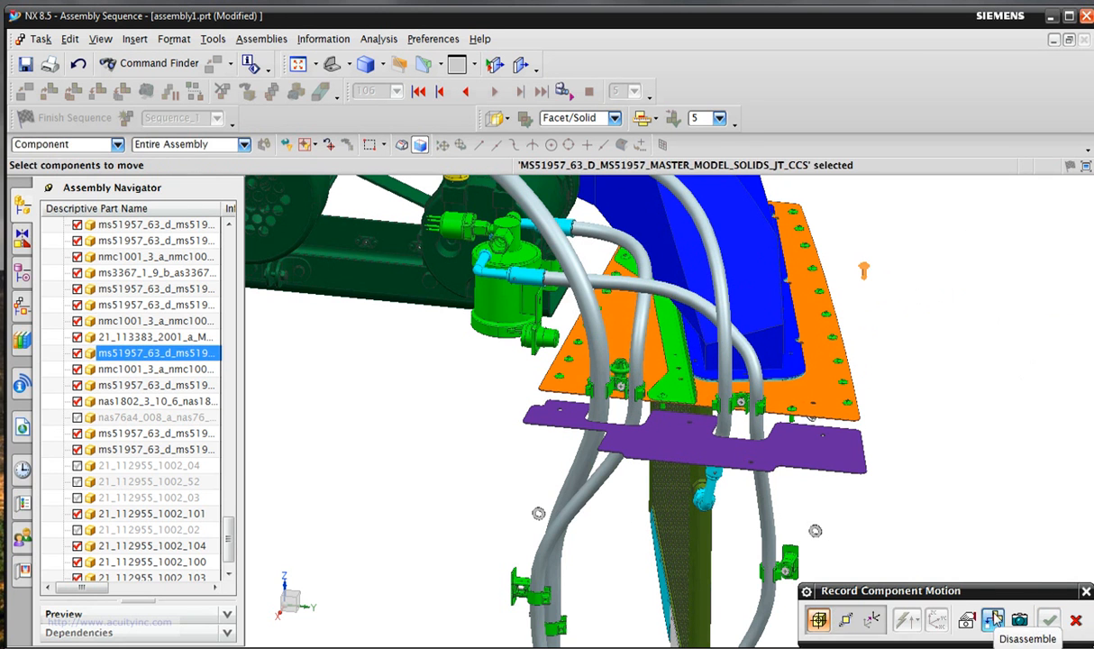
pyautogui.click(966, 619)
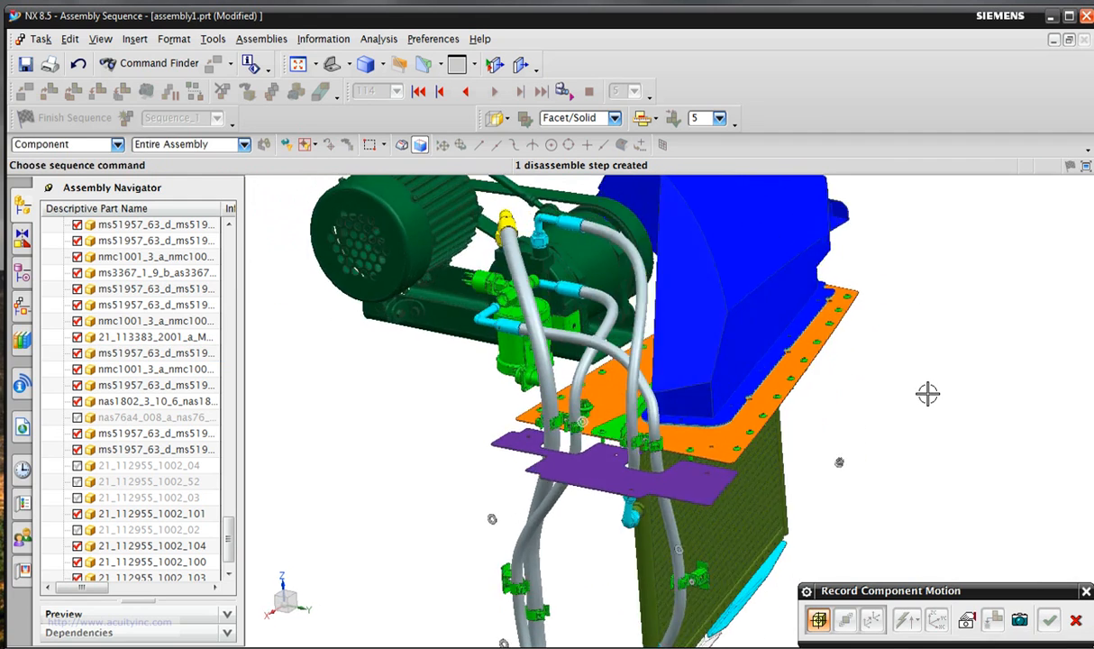
# Record a camera position facing the whole blue duct, and record the duct lifting along Z and sliding sideways along X clear of the assembly.
pyautogui.click(1022, 625)
pyautogui.click(725, 338)
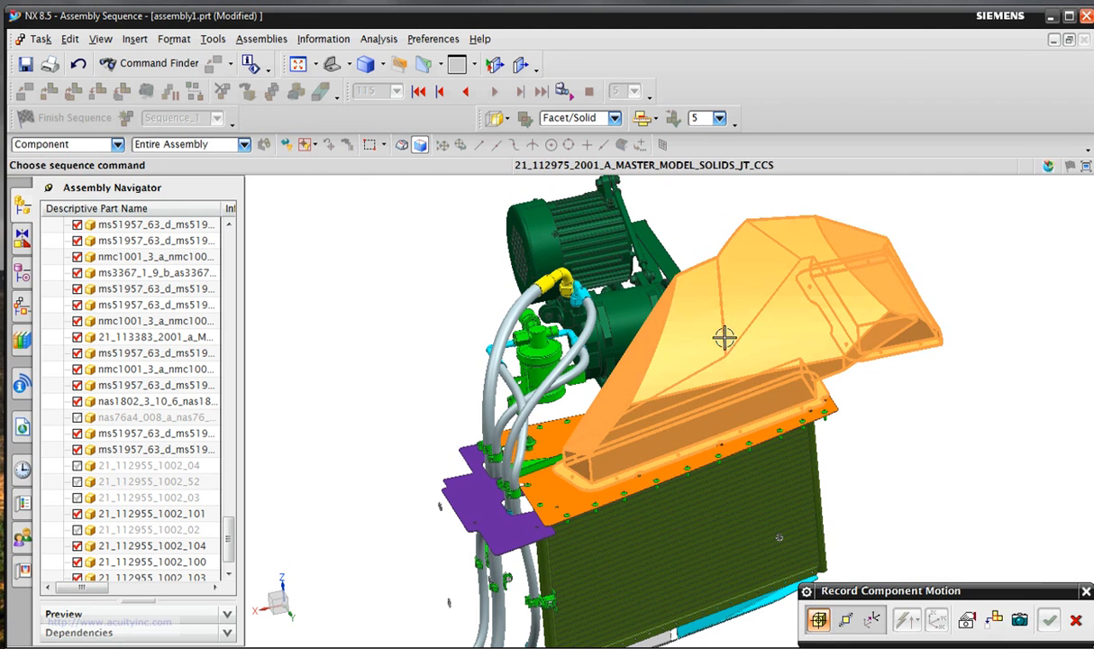
pyautogui.click(846, 619)
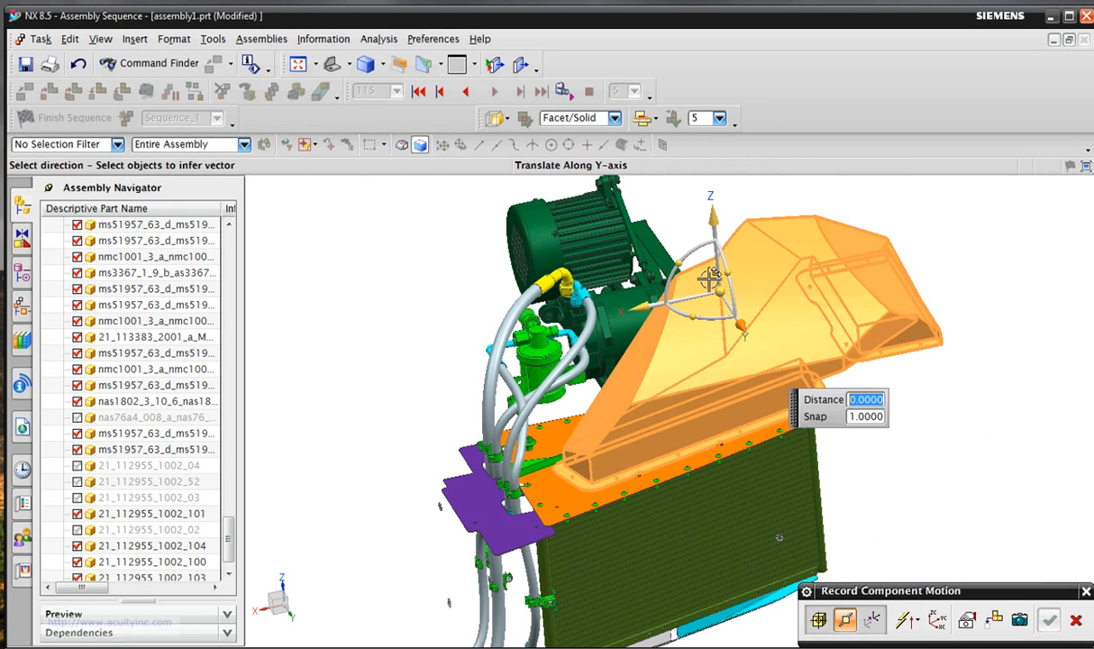
pyautogui.moveTo(714, 220); pyautogui.dragTo(712, 170)
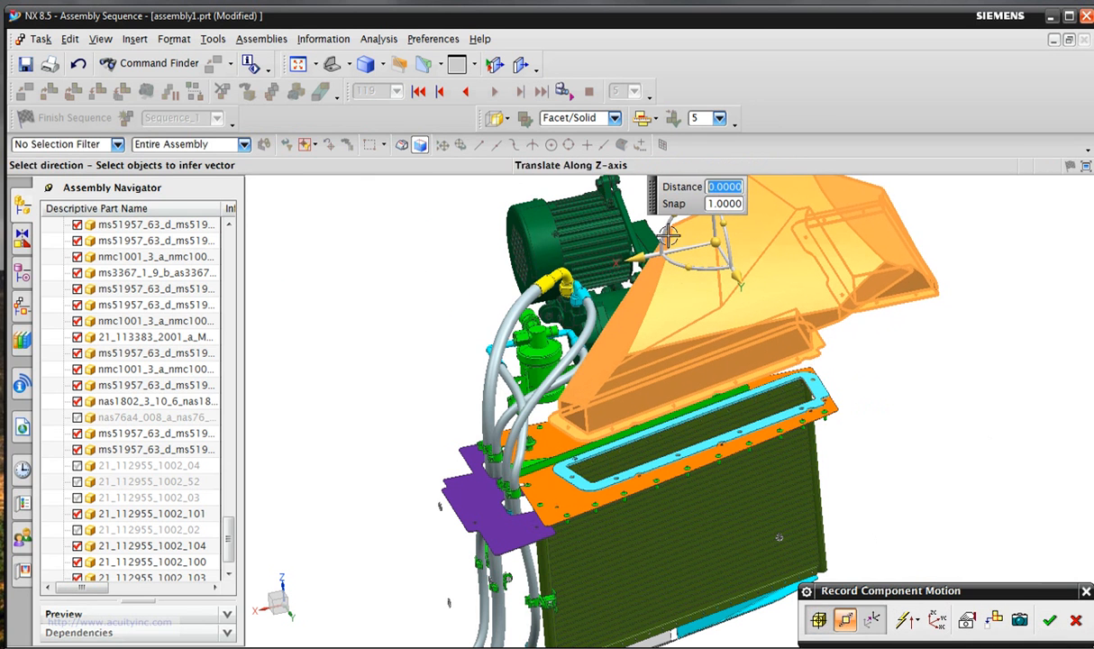
pyautogui.moveTo(604, 248); pyautogui.dragTo(1007, 206)
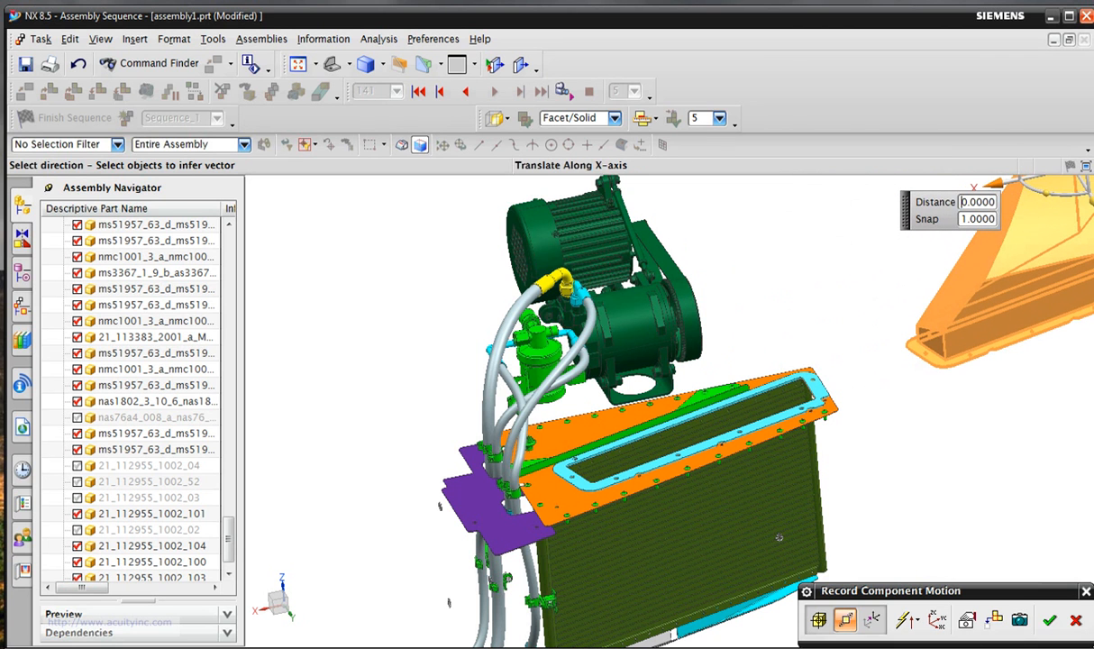
pyautogui.click(1050, 620)
# Disassemble the displaced blue duct.
pyautogui.click(1012, 255)
pyautogui.click(995, 622)
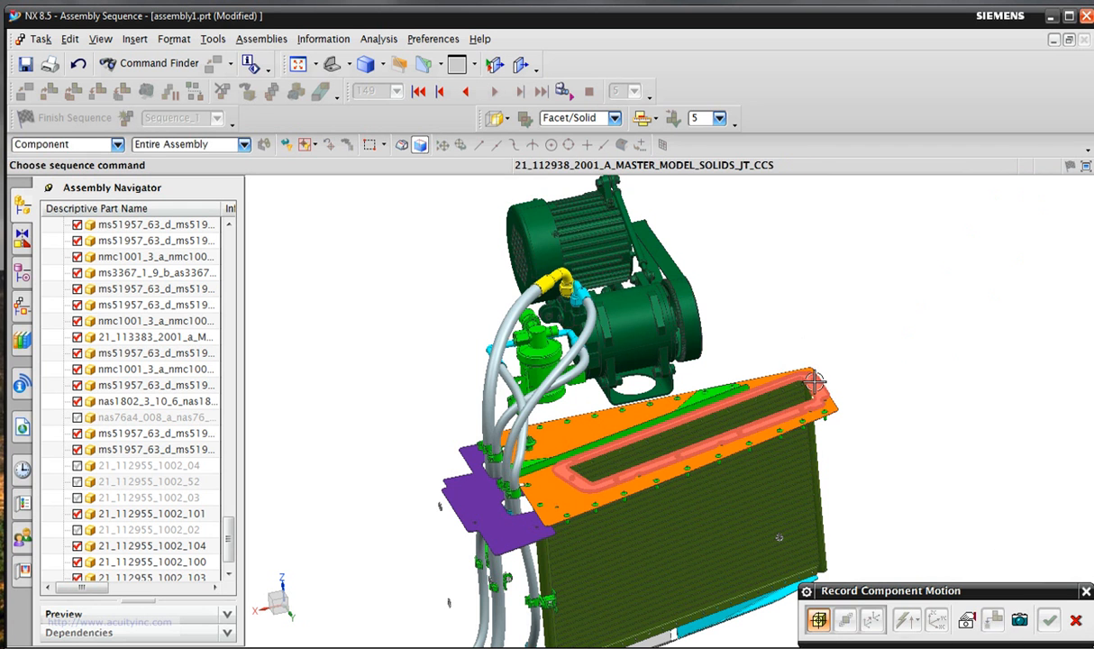
# Record the cyan gasket frame lifting 103 mm along Z and sliding outward along X, and disassemble it, ending the motion recording.
pyautogui.click(780, 361)
pyautogui.click(847, 622)
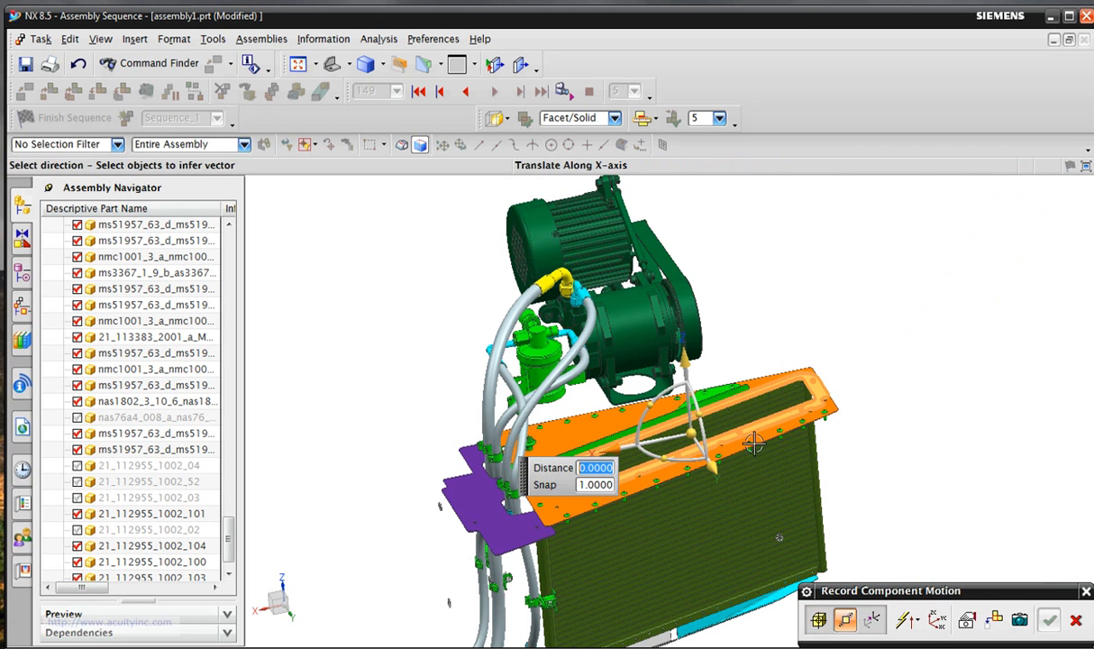
pyautogui.moveTo(683, 356); pyautogui.dragTo(680, 297)
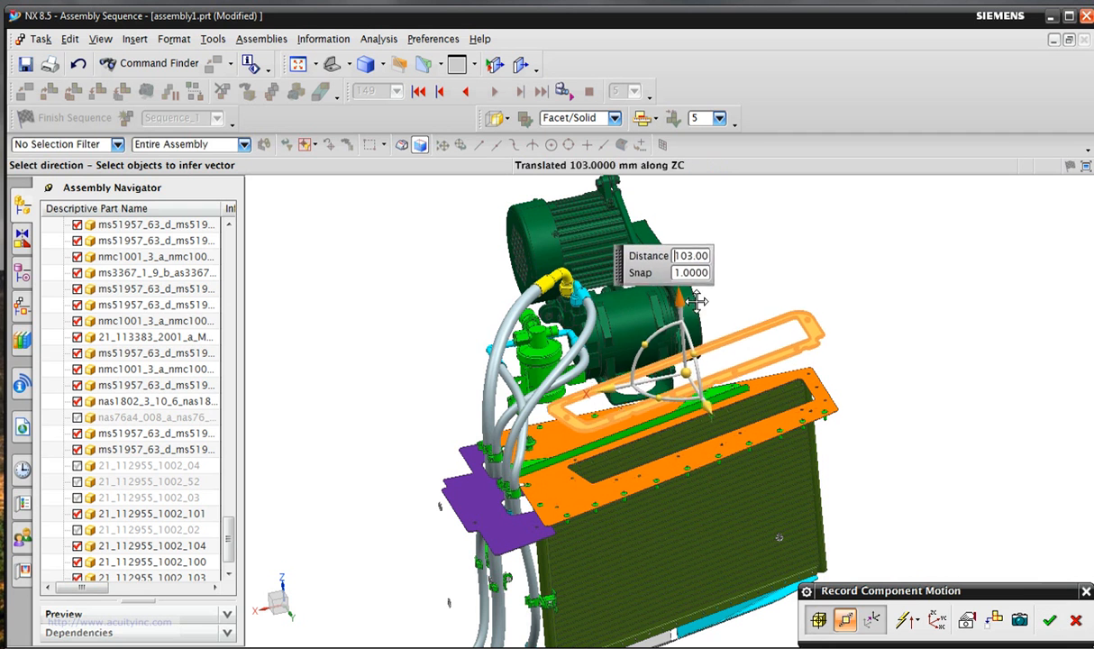
pyautogui.moveTo(647, 389); pyautogui.dragTo(963, 568)
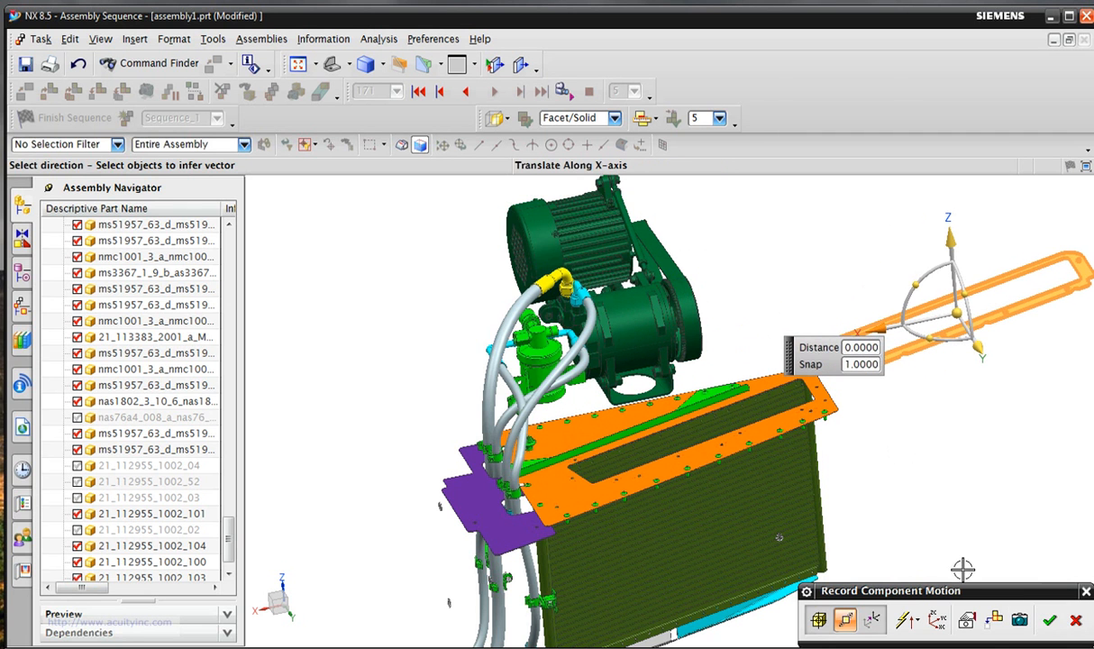
pyautogui.click(1048, 620)
pyautogui.click(893, 322)
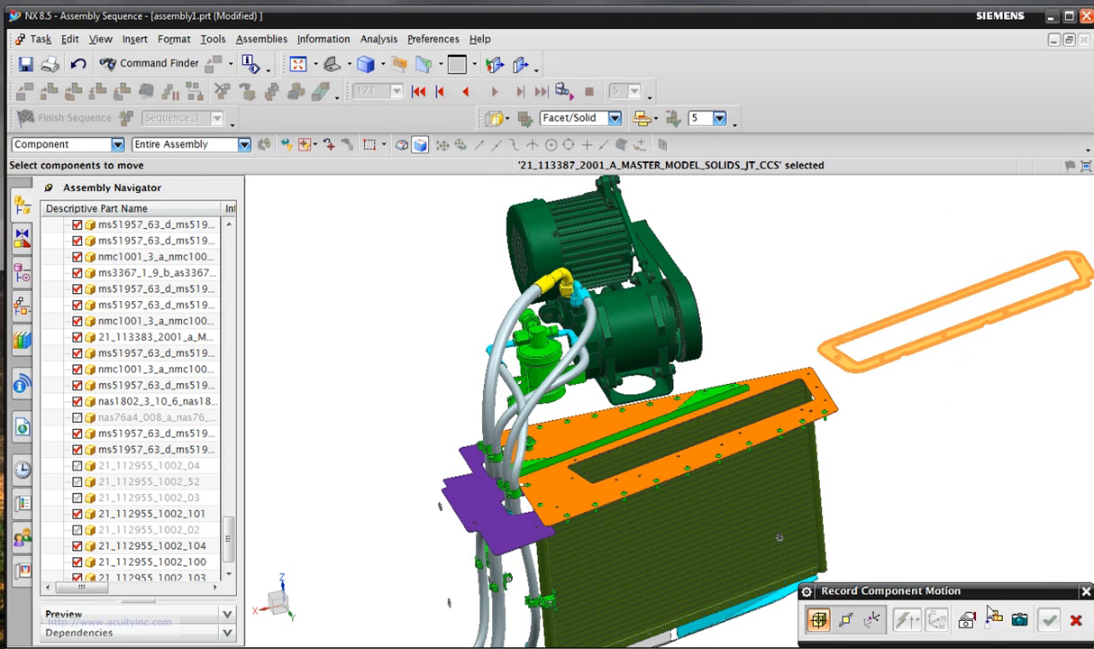
pyautogui.click(992, 620)
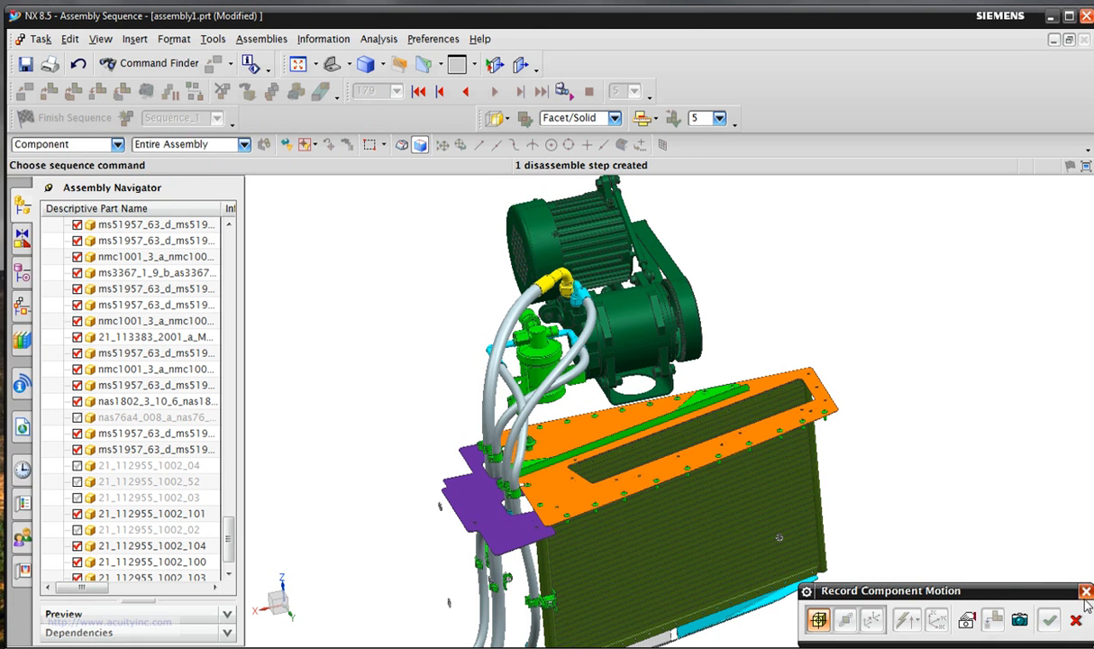
pyautogui.click(1076, 622)
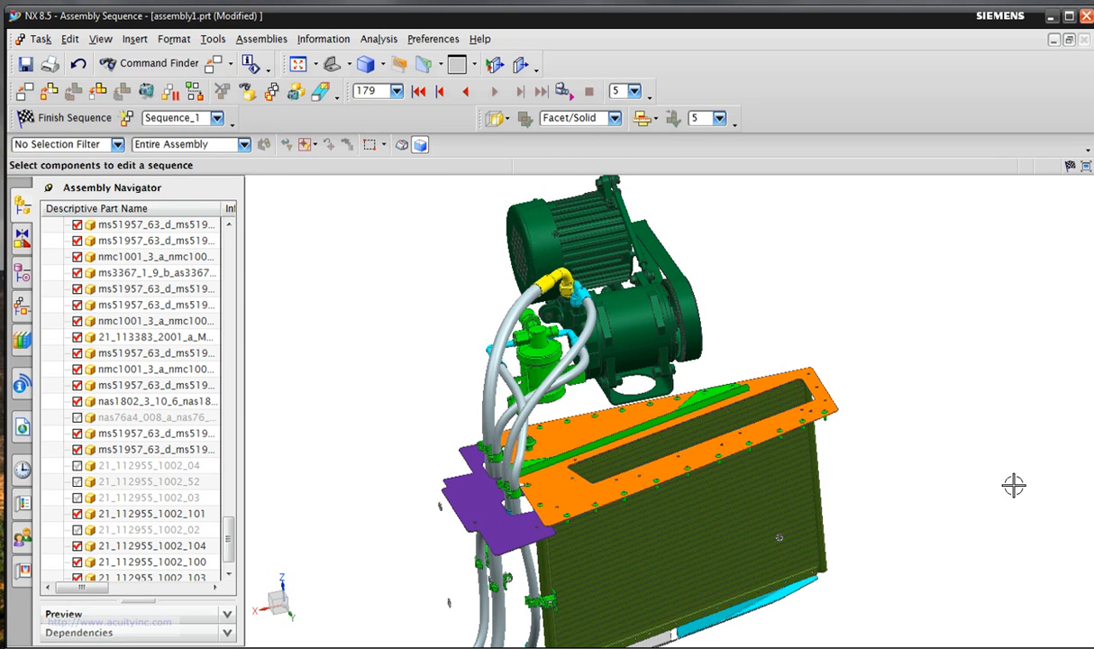
# Play the disassembly sequence backward to its first frame and fast-forward it to the last frame.
pyautogui.click(467, 94)
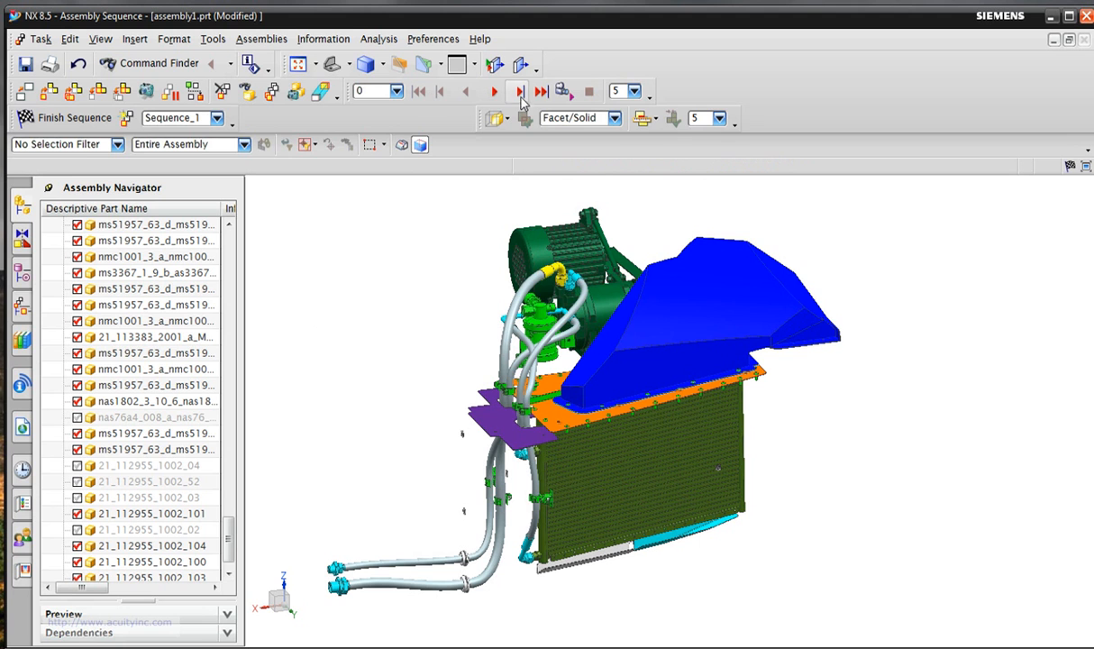
pyautogui.click(541, 92)
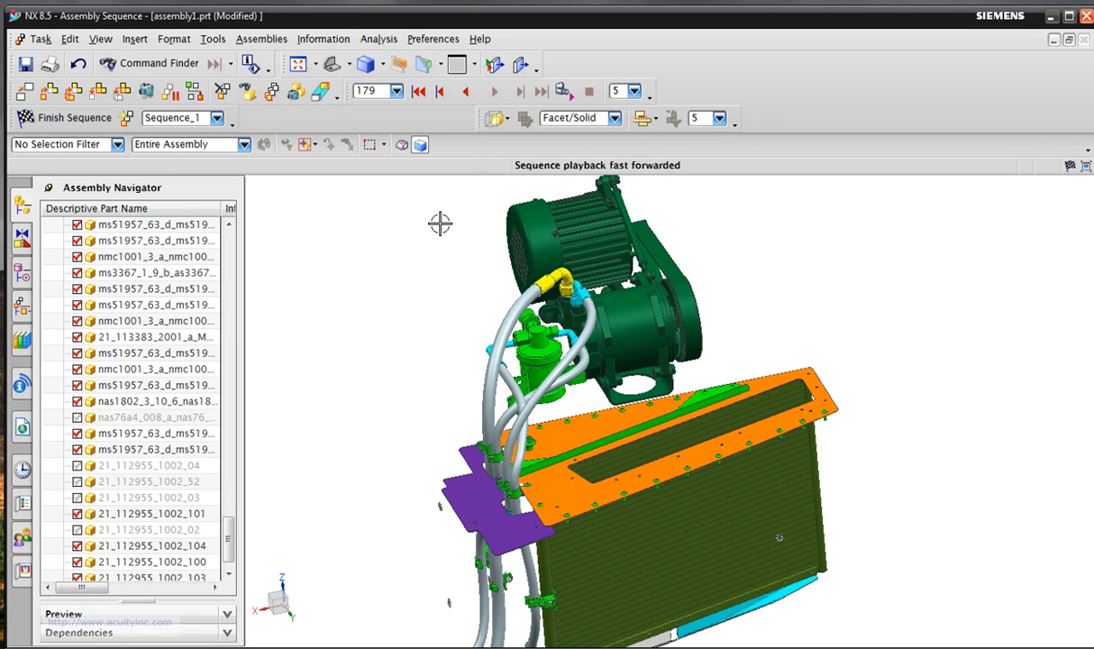
# Export the sequence as an AVI movie named assembly and watch the finished video.
pyautogui.click(563, 92)
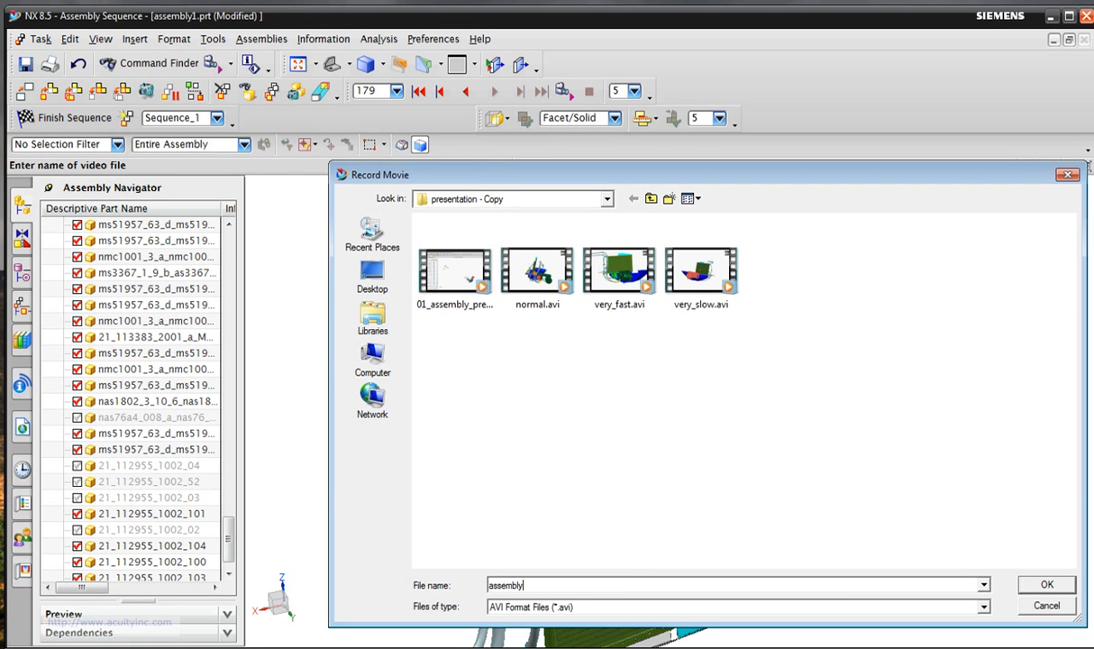
pyautogui.click(1047, 586)
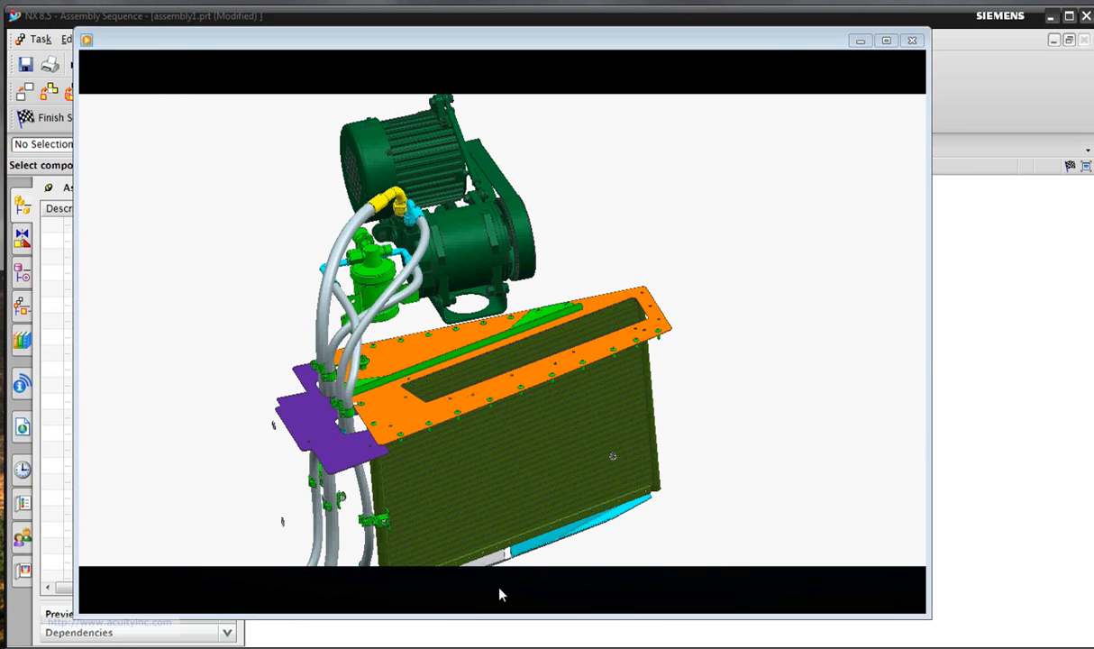
pyautogui.click(499, 589)
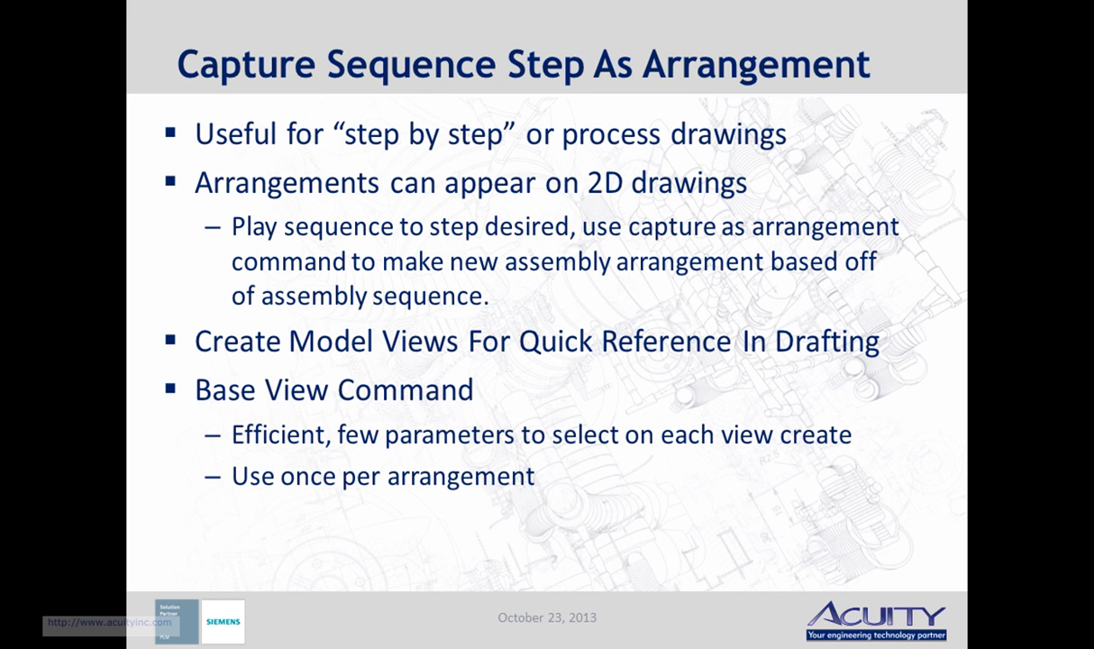
pyautogui.press('Right')
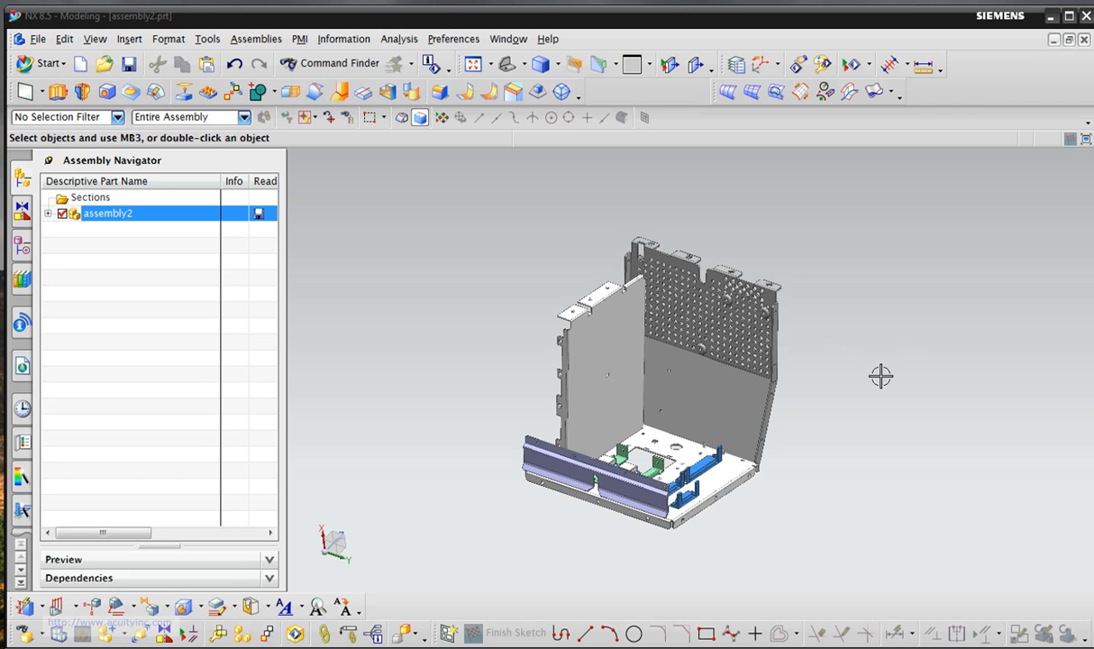
# Examine the saved model views of assembly2, including the DRAFTING view, and the options for adding a view.
pyautogui.scroll(3, 881, 375)
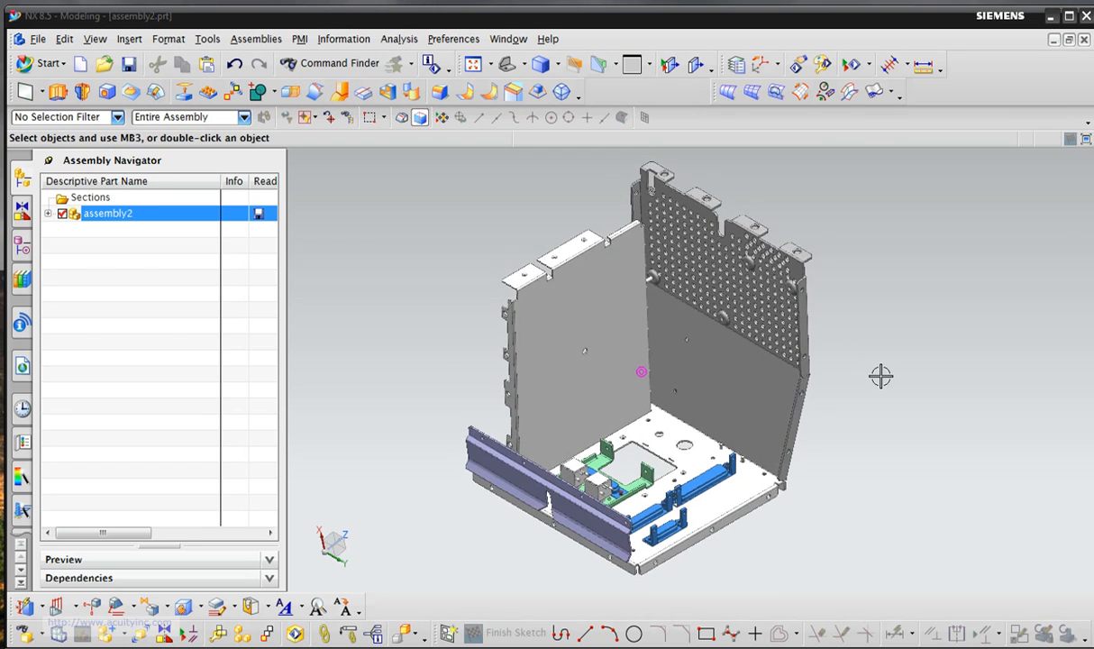
pyautogui.click(21, 236)
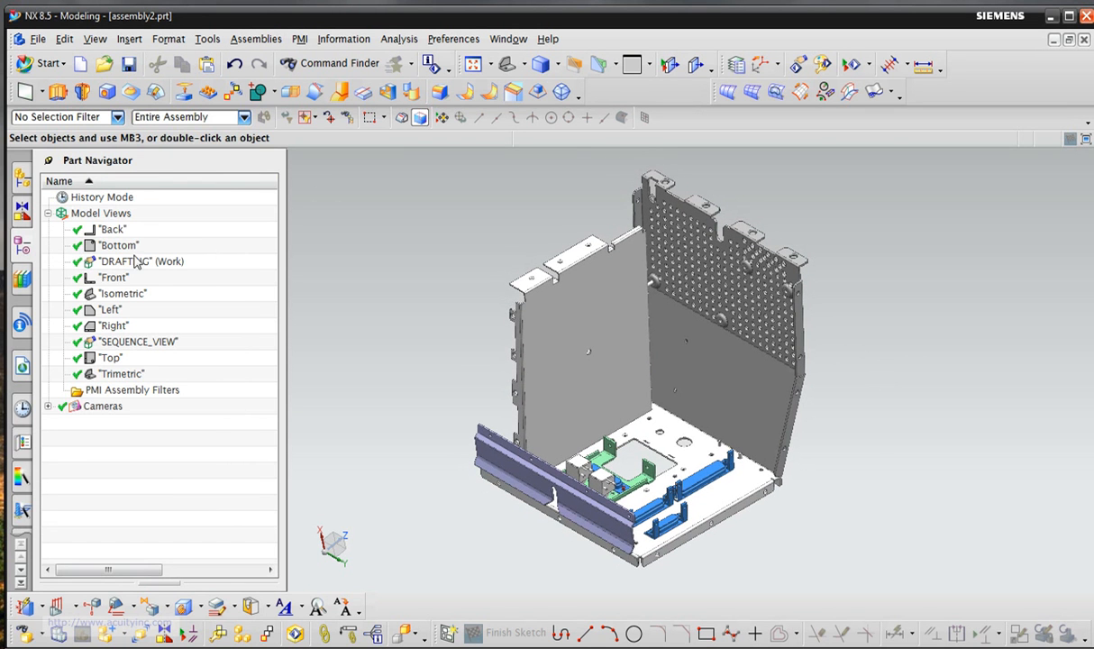
pyautogui.click(121, 216)
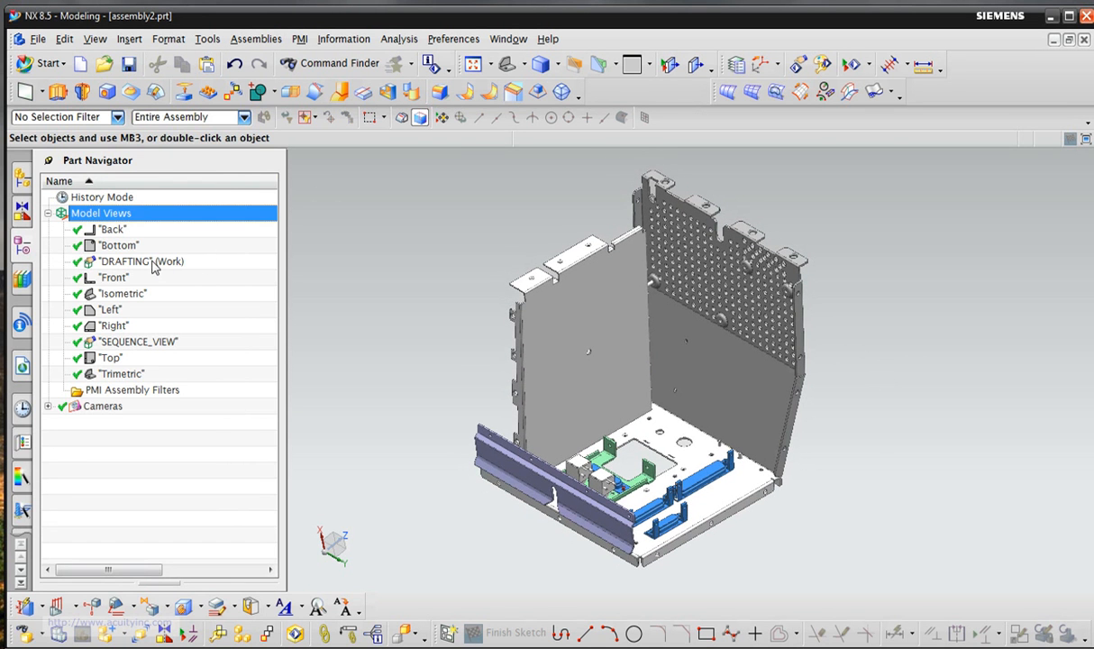
pyautogui.click(153, 263)
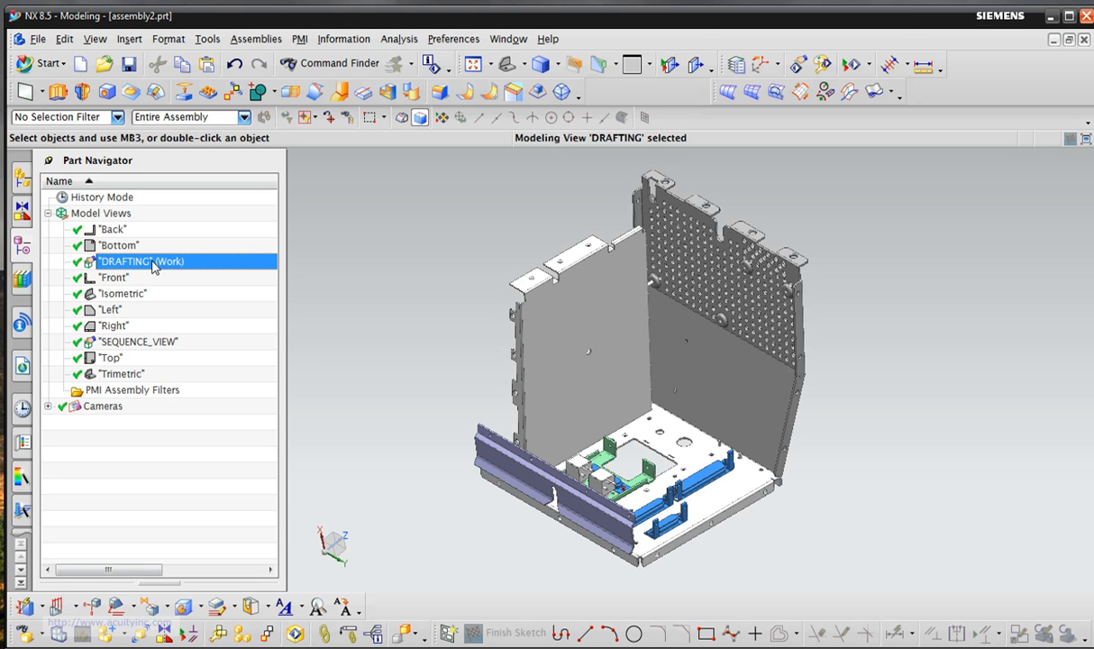
pyautogui.click(122, 216)
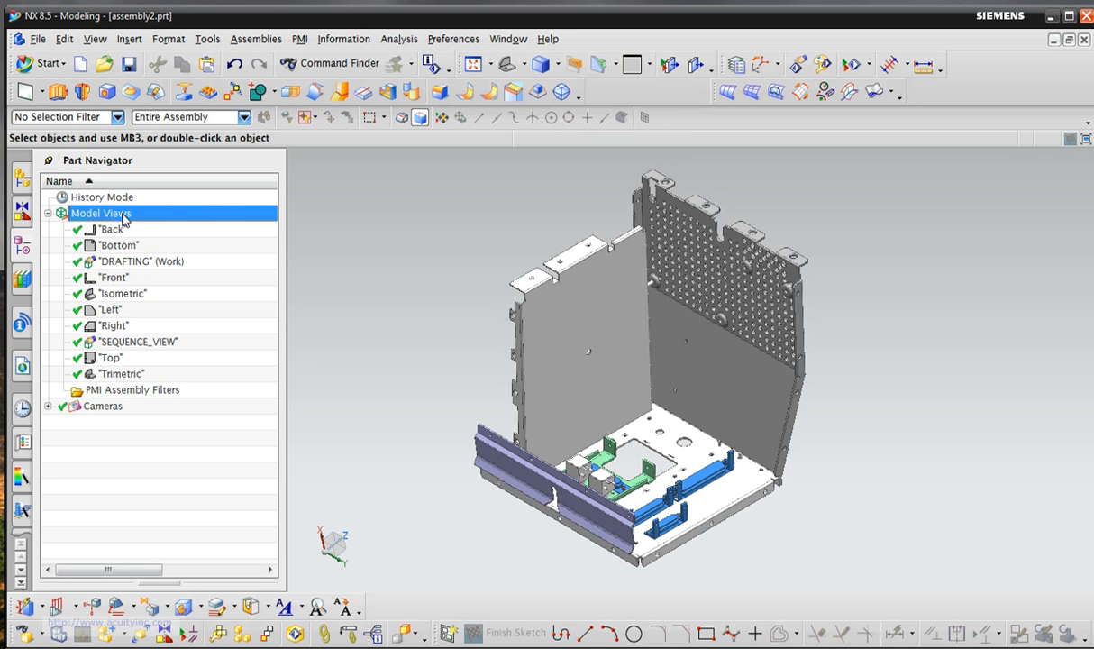
pyautogui.rightClick(124, 219)
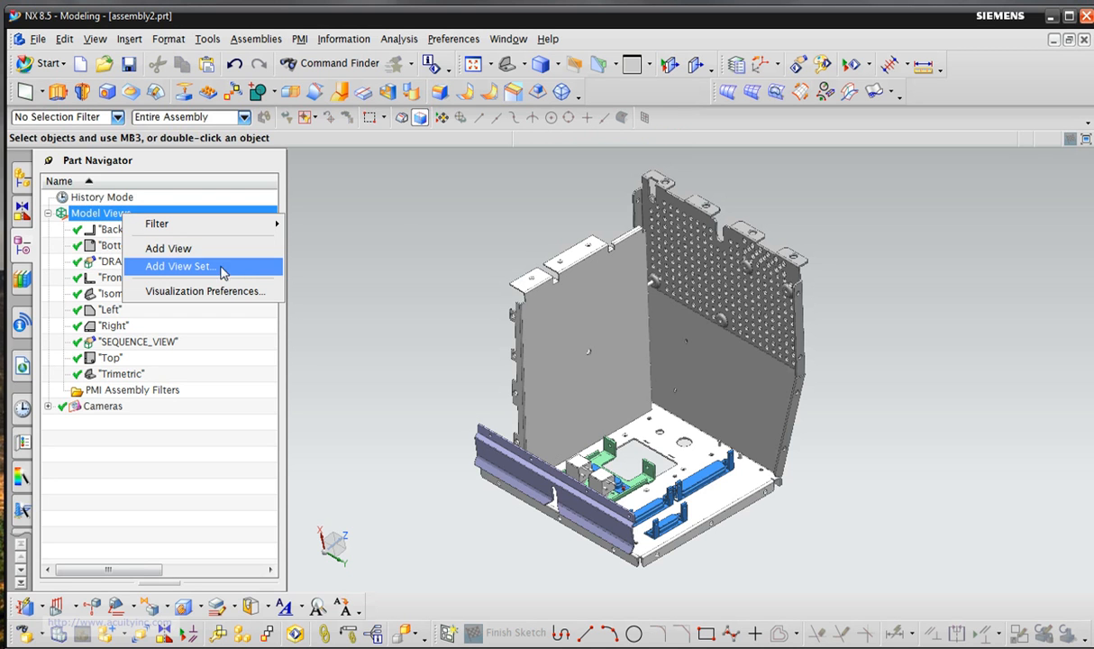
pyautogui.click(402, 221)
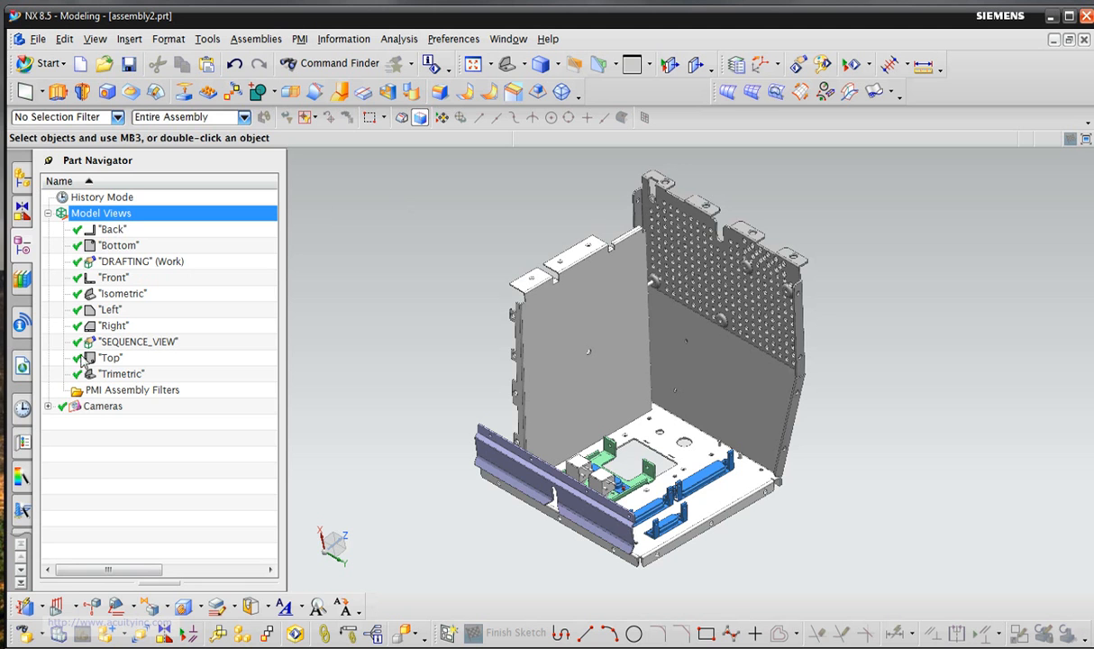
pyautogui.click(49, 214)
# Apply the arrangement Four to assembly2.
pyautogui.click(24, 179)
pyautogui.click(117, 217)
pyautogui.rightClick(115, 221)
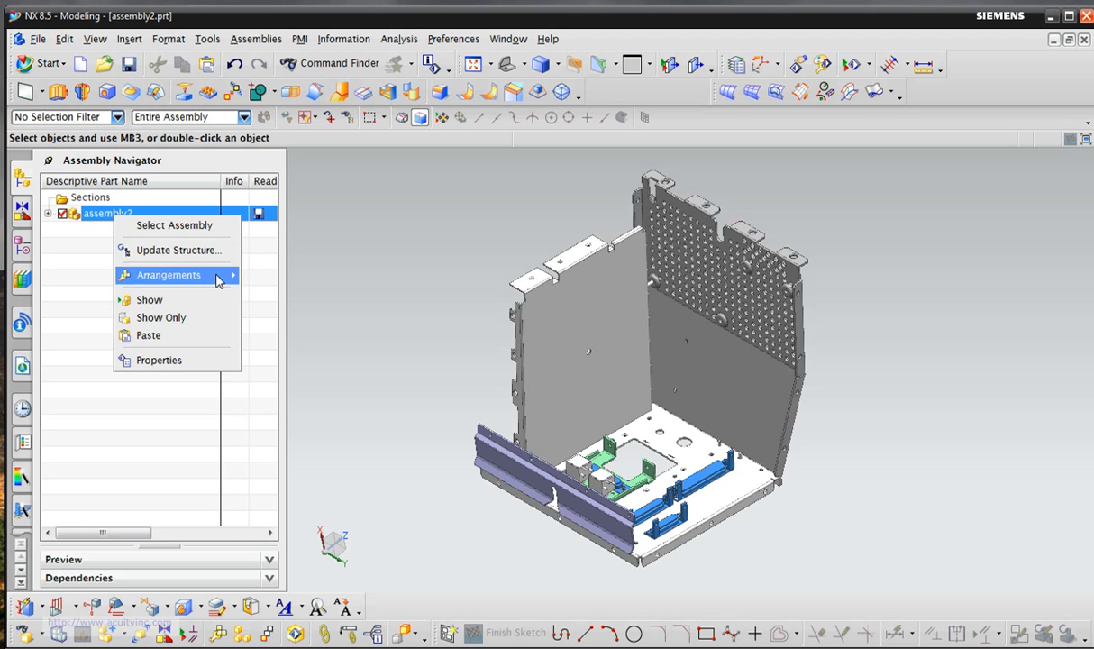
pyautogui.moveTo(219, 276)
pyautogui.click(273, 296)
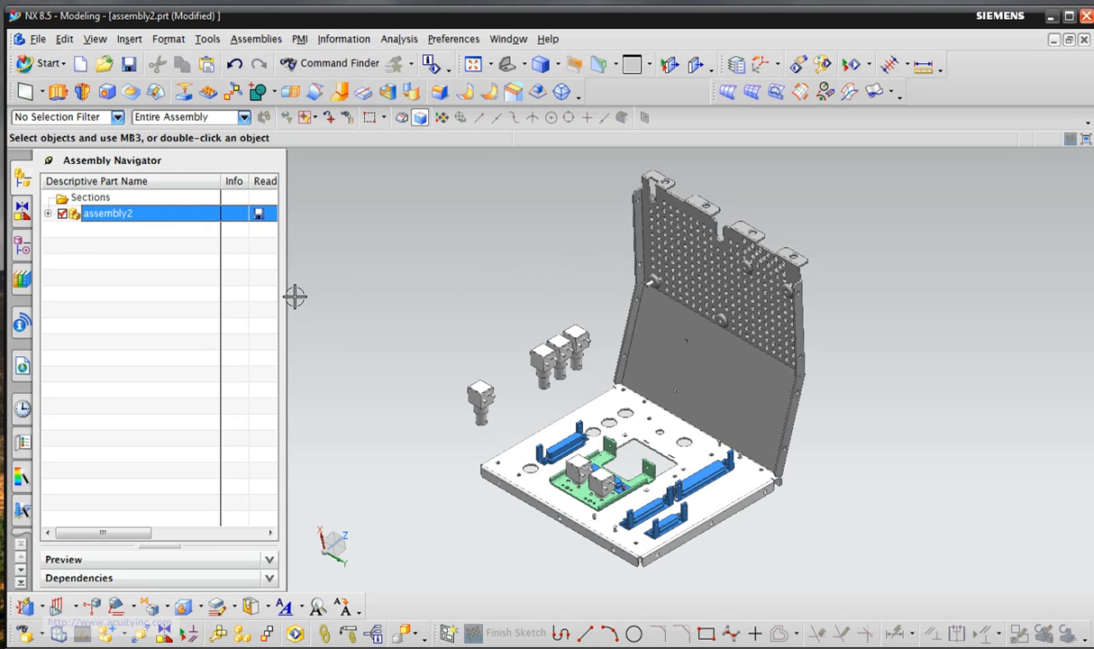
# Apply the arrangement Two to assembly2.
pyautogui.rightClick(154, 217)
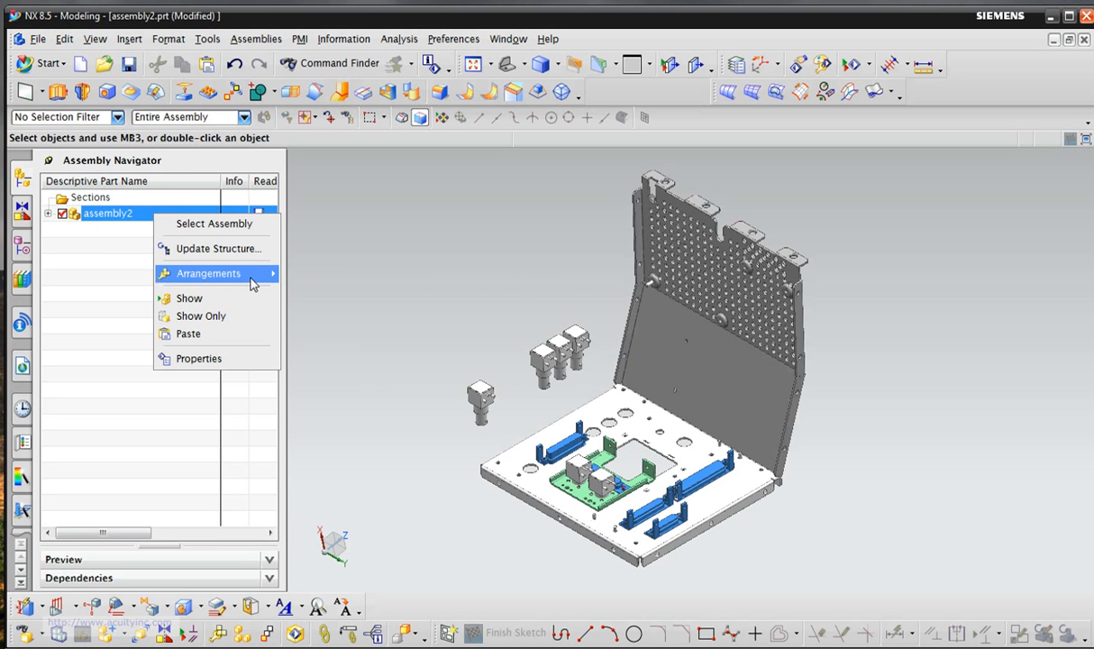
pyautogui.moveTo(252, 283)
pyautogui.click(336, 348)
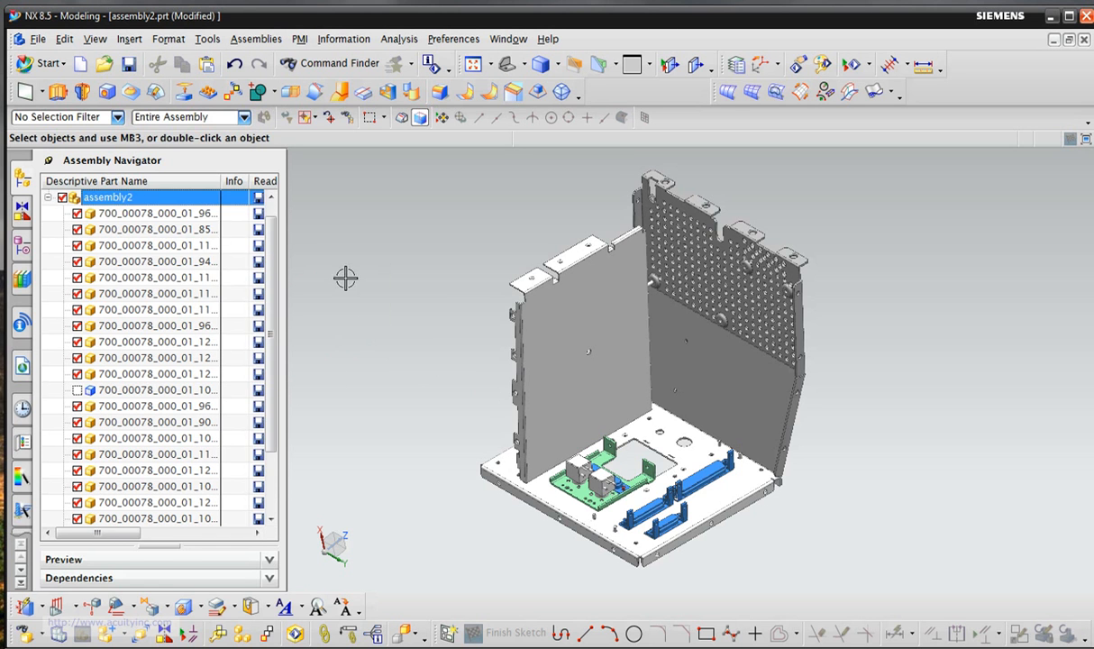
# Return assembly2 to Arrangement 1 (Default).
pyautogui.rightClick(134, 199)
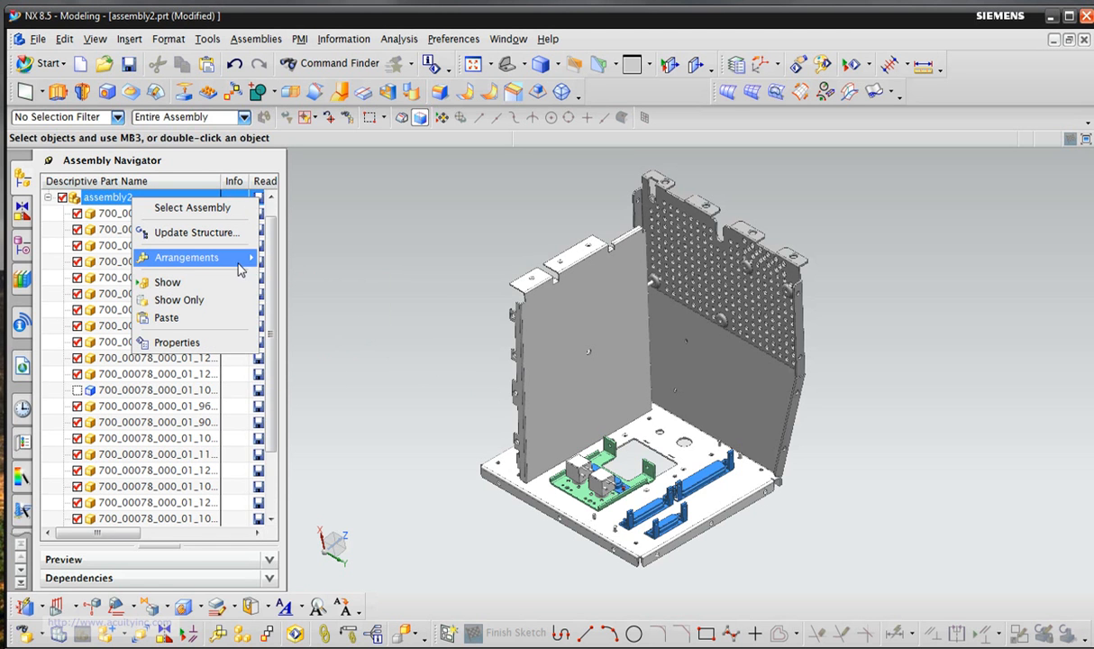
pyautogui.moveTo(239, 260)
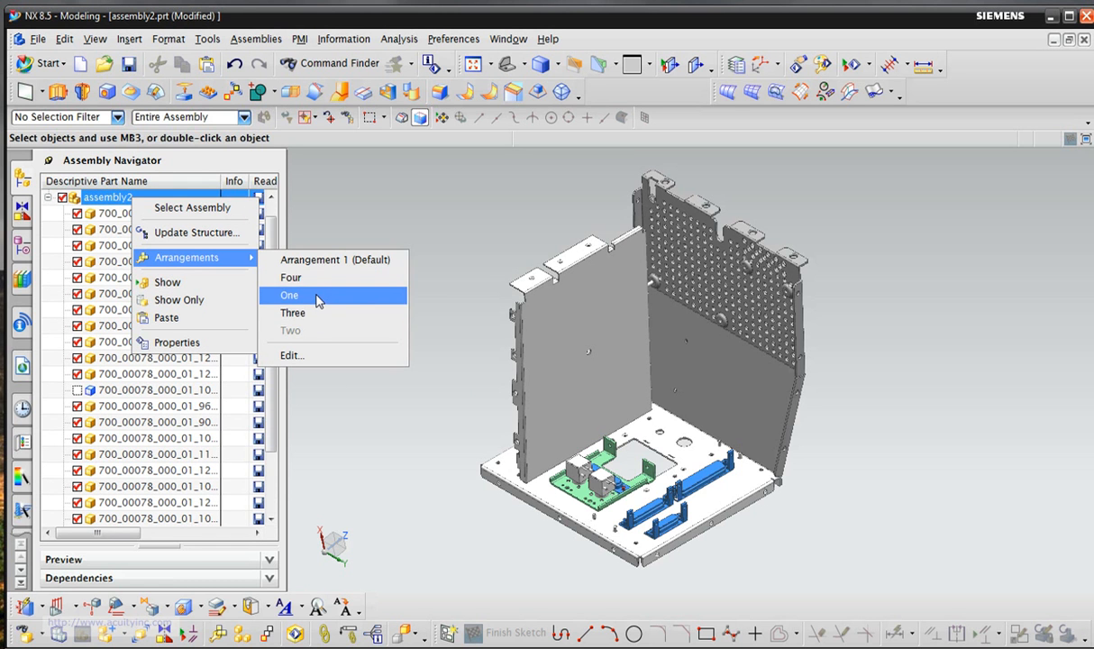
pyautogui.click(335, 260)
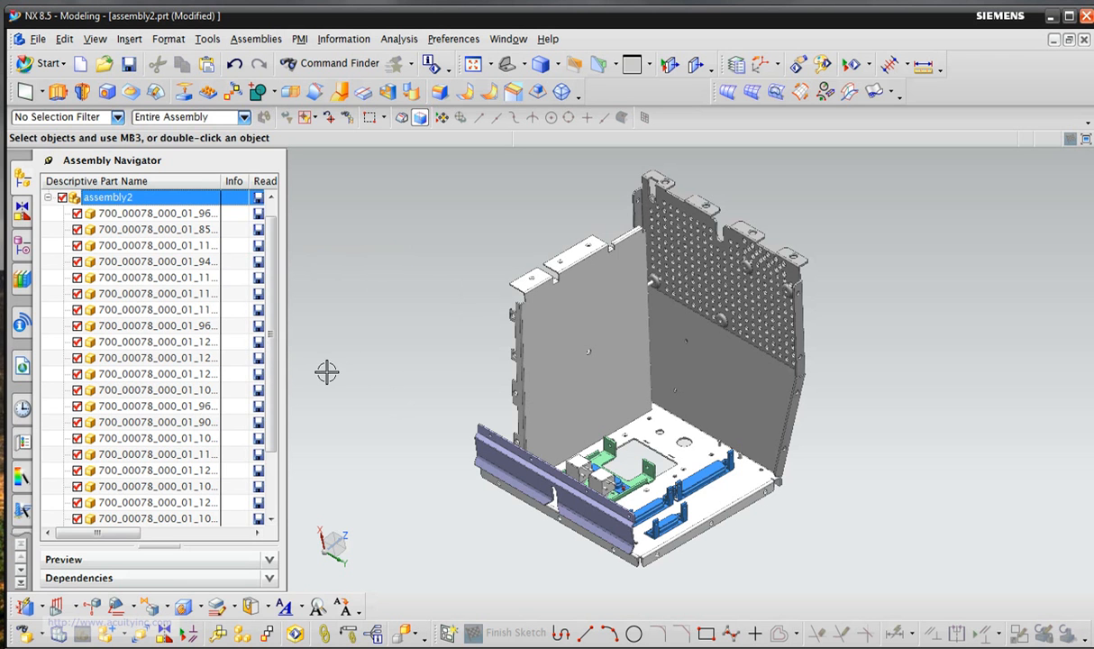
# Create a new drawing file assembly2_dwg1.prt of assembly2 from the A0 - Size template in millimetres.
pyautogui.click(47, 64)
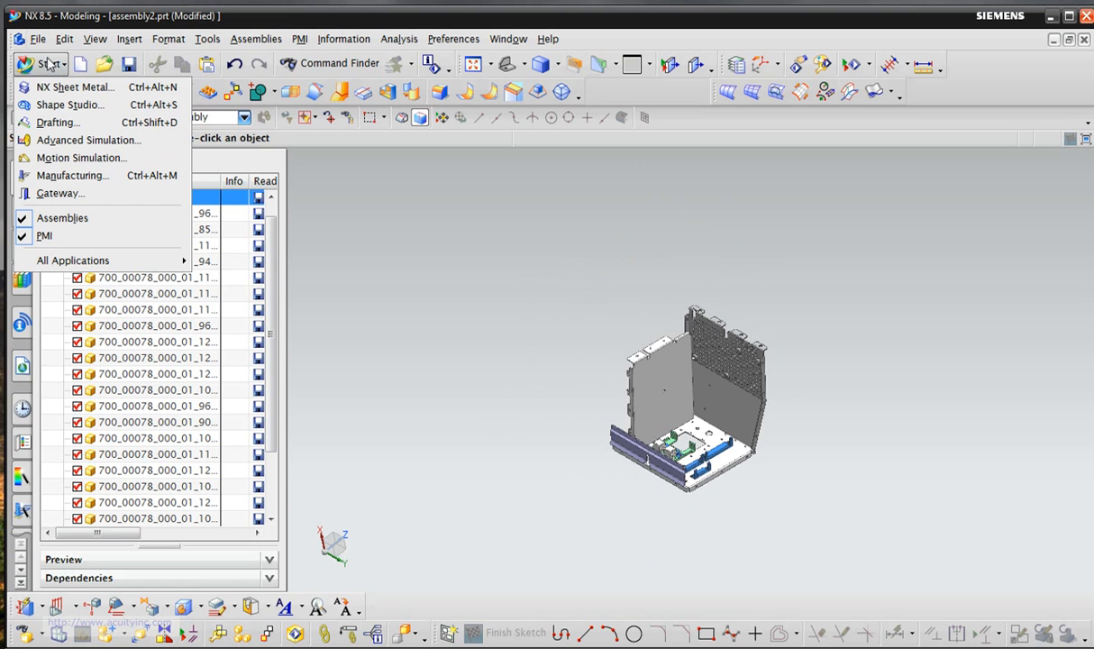
pyautogui.click(39, 39)
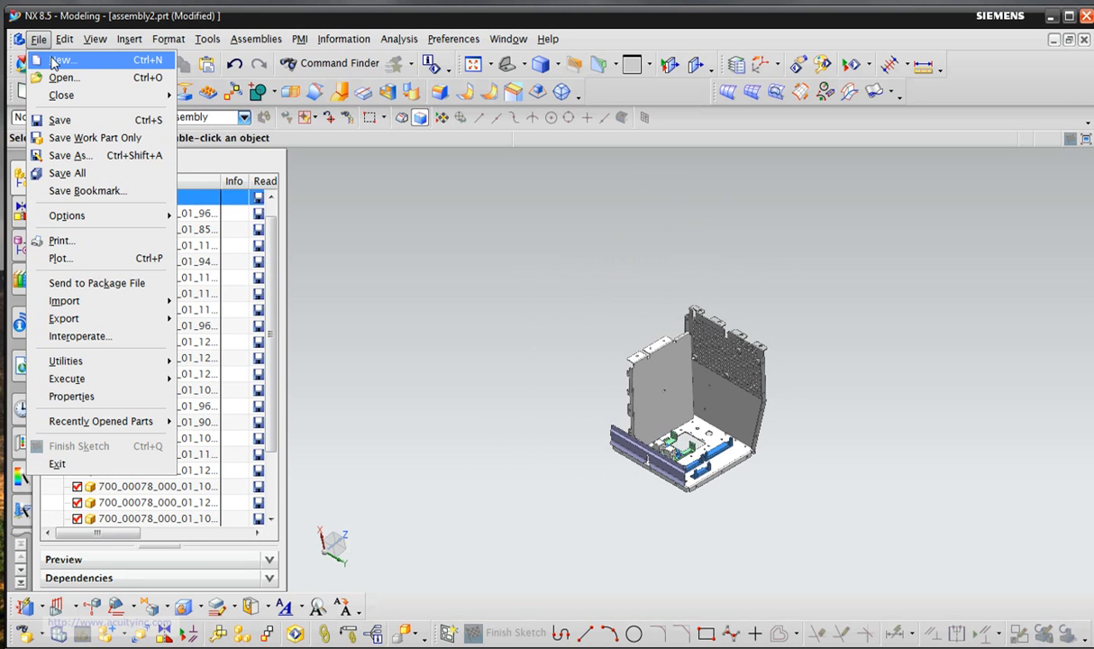
pyautogui.click(56, 60)
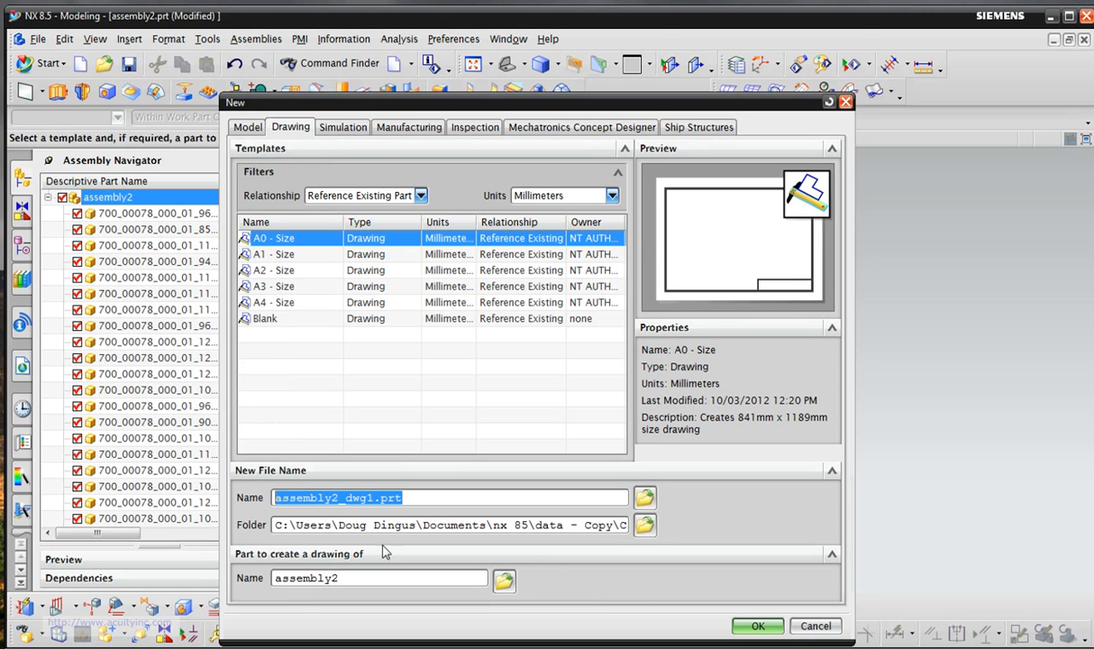
pyautogui.click(758, 626)
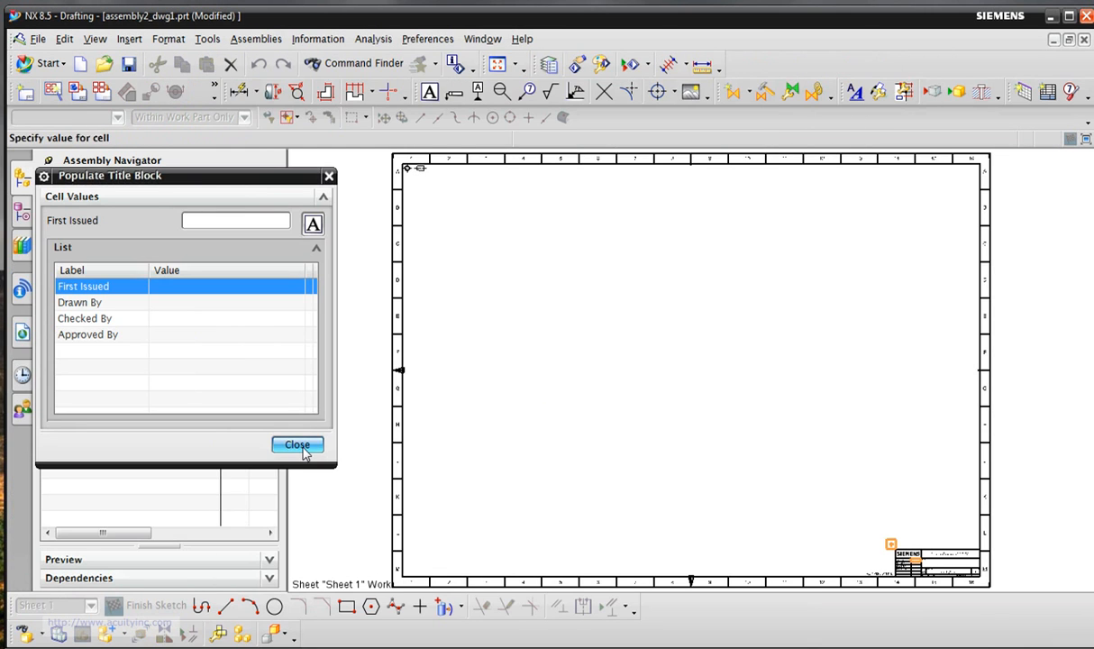
# Dismiss the title block and view creation prompts, and place a base view of arrangement Four with model view DRAFTING in the sheet's upper right corner.
pyautogui.click(302, 448)
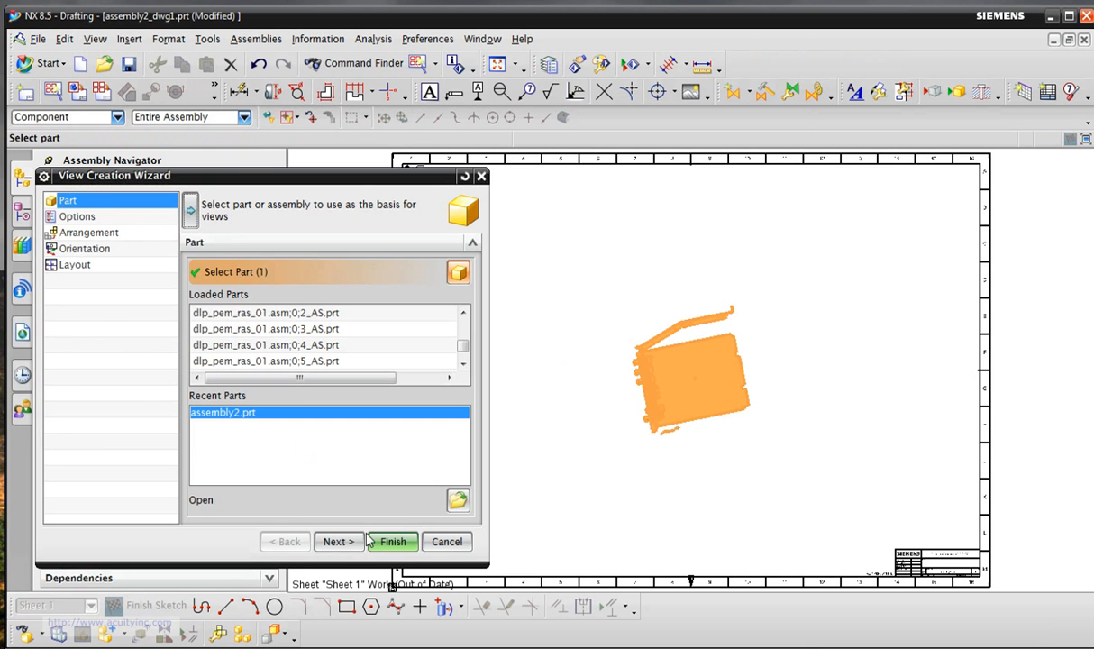
pyautogui.click(435, 543)
pyautogui.click(79, 93)
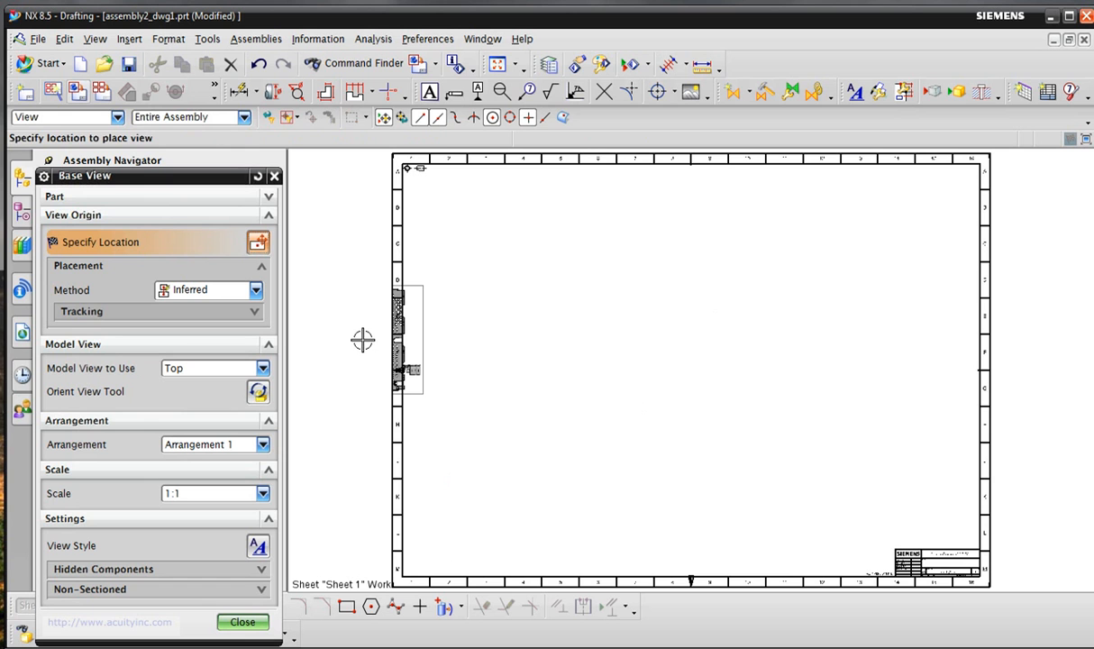
pyautogui.click(256, 444)
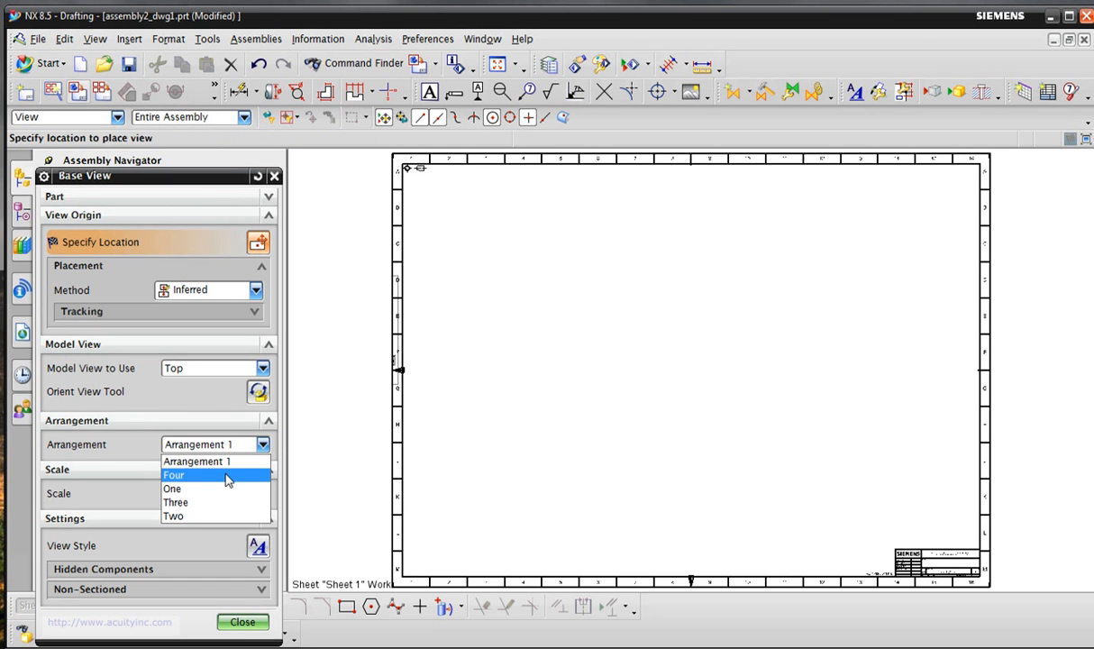
pyautogui.click(228, 481)
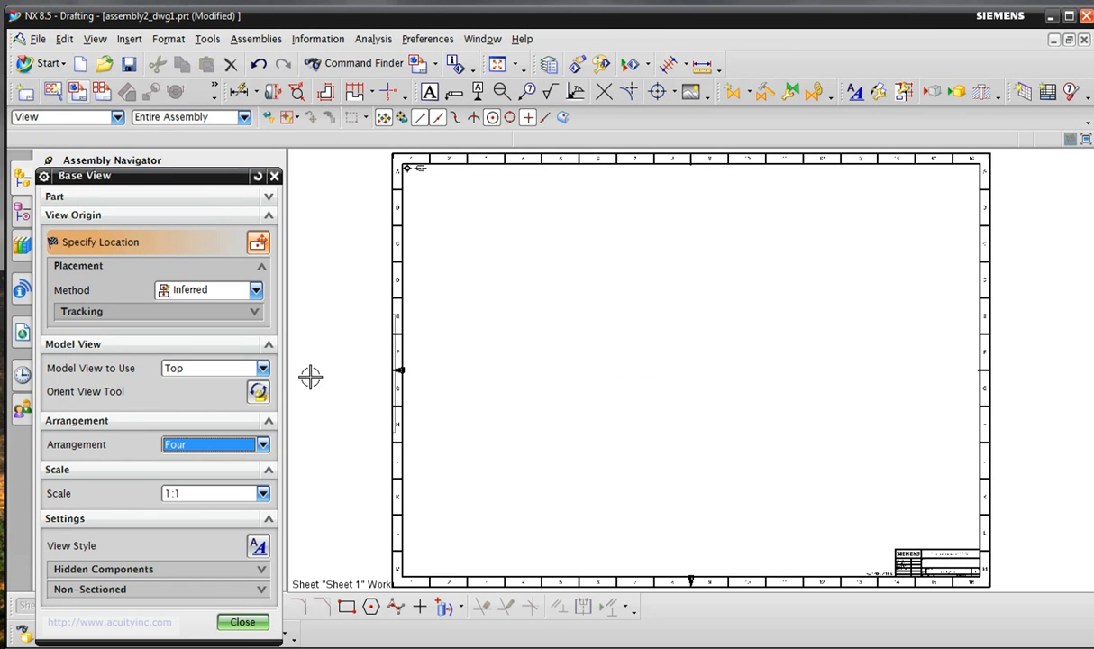
pyautogui.click(262, 367)
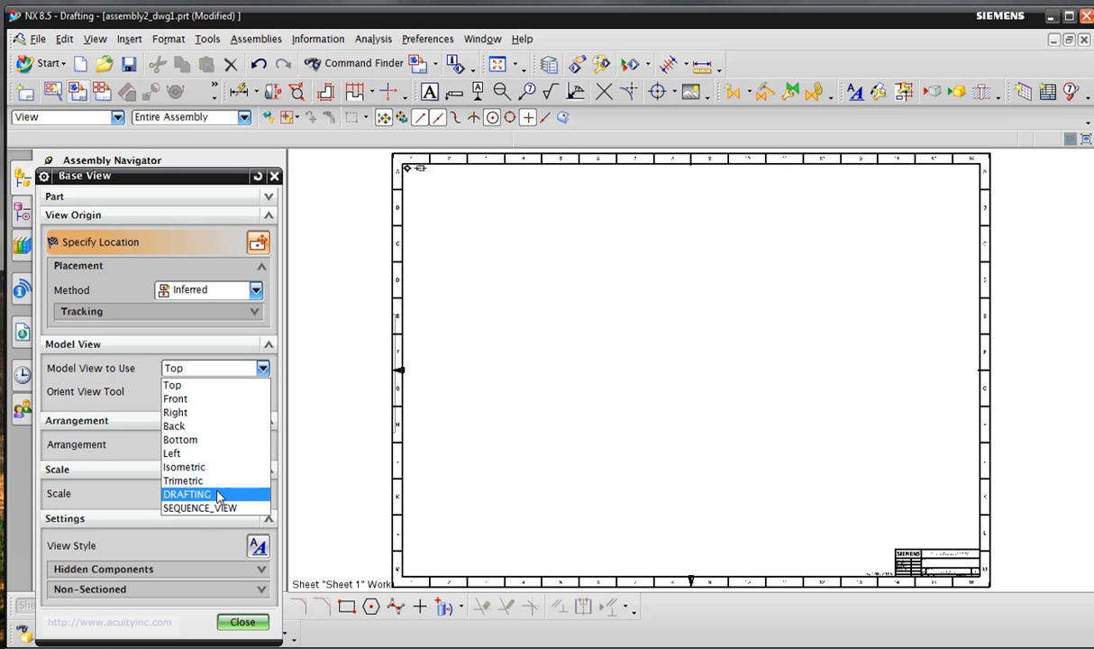
pyautogui.click(218, 495)
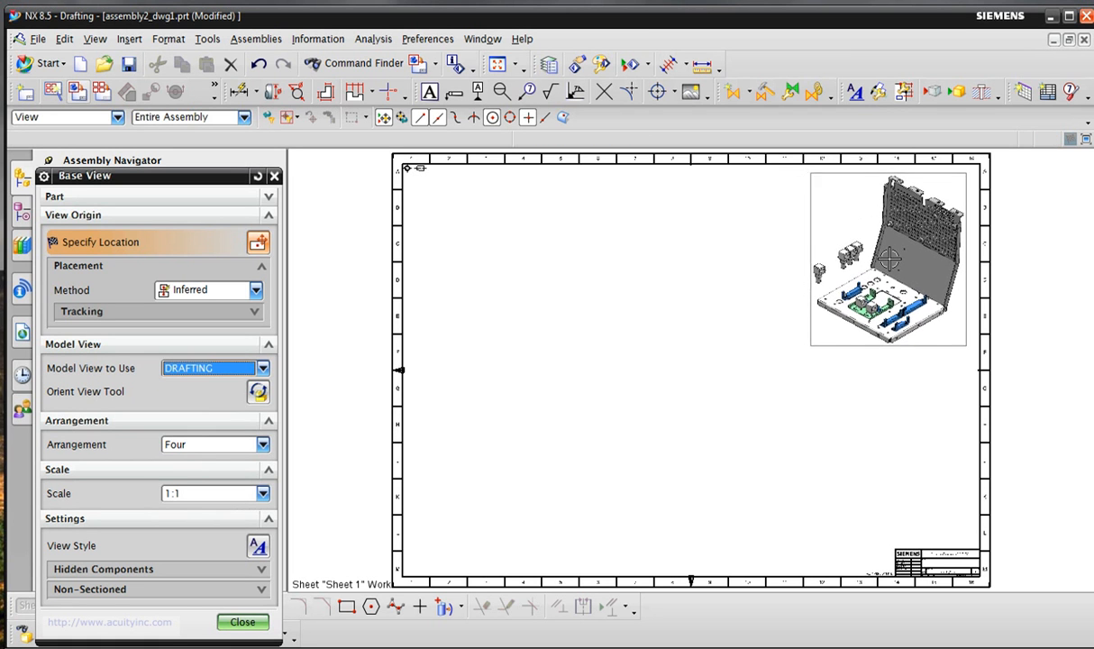
pyautogui.click(890, 260)
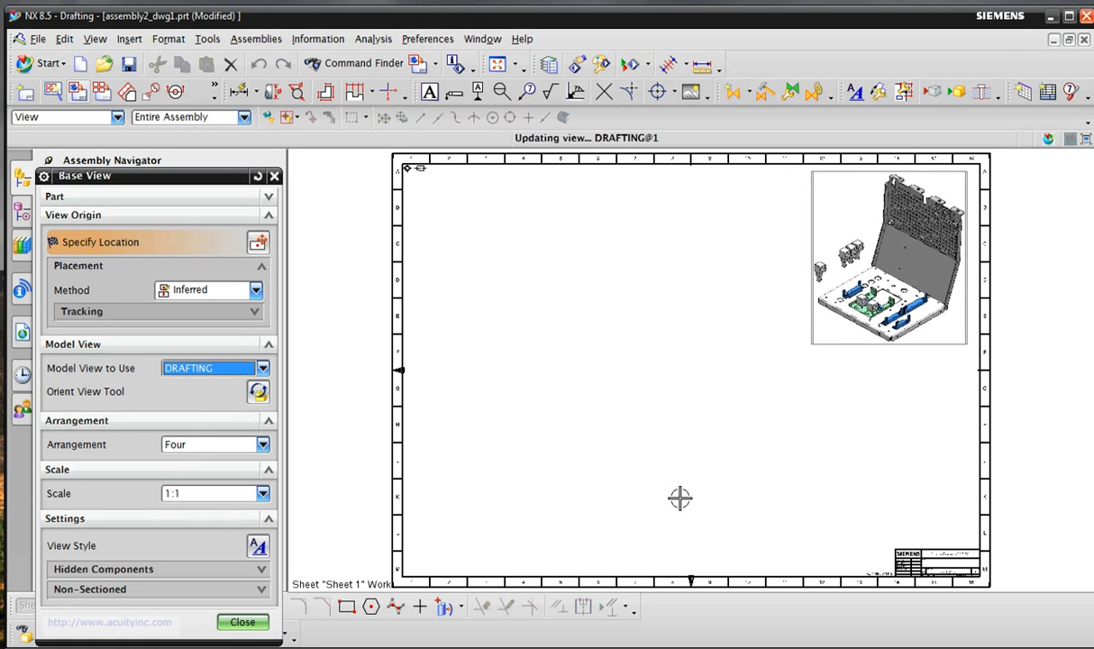
pyautogui.click(243, 621)
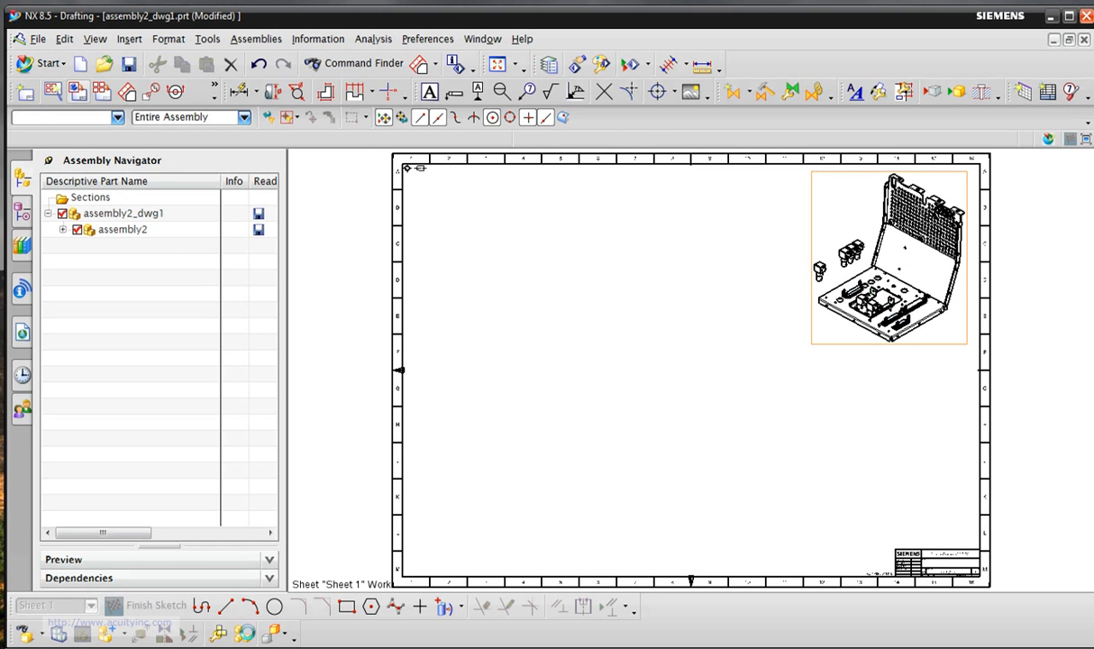
pyautogui.click(255, 531)
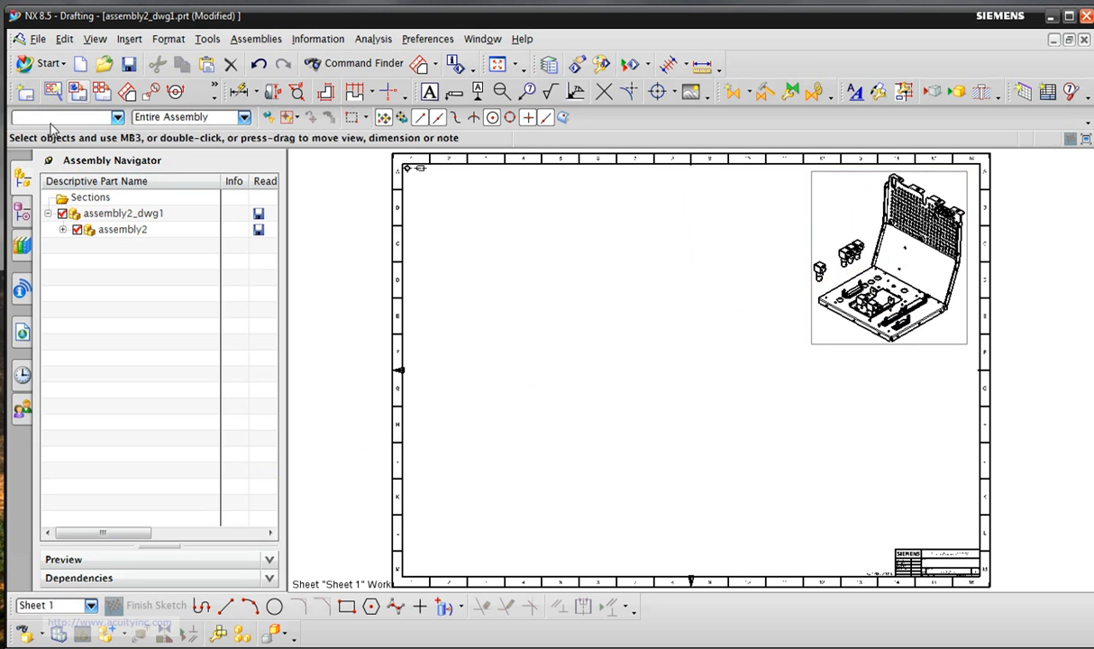
# Place a base view of arrangement Three, using model view DRAFTING, aligned to the left of the existing view.
pyautogui.click(77, 92)
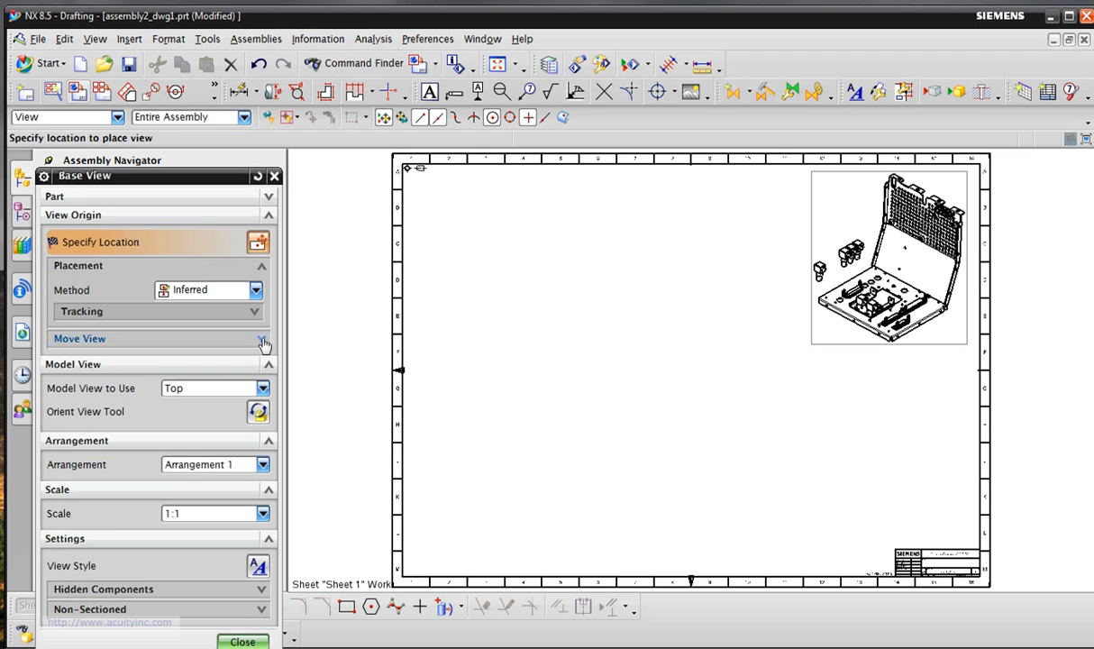
pyautogui.click(262, 465)
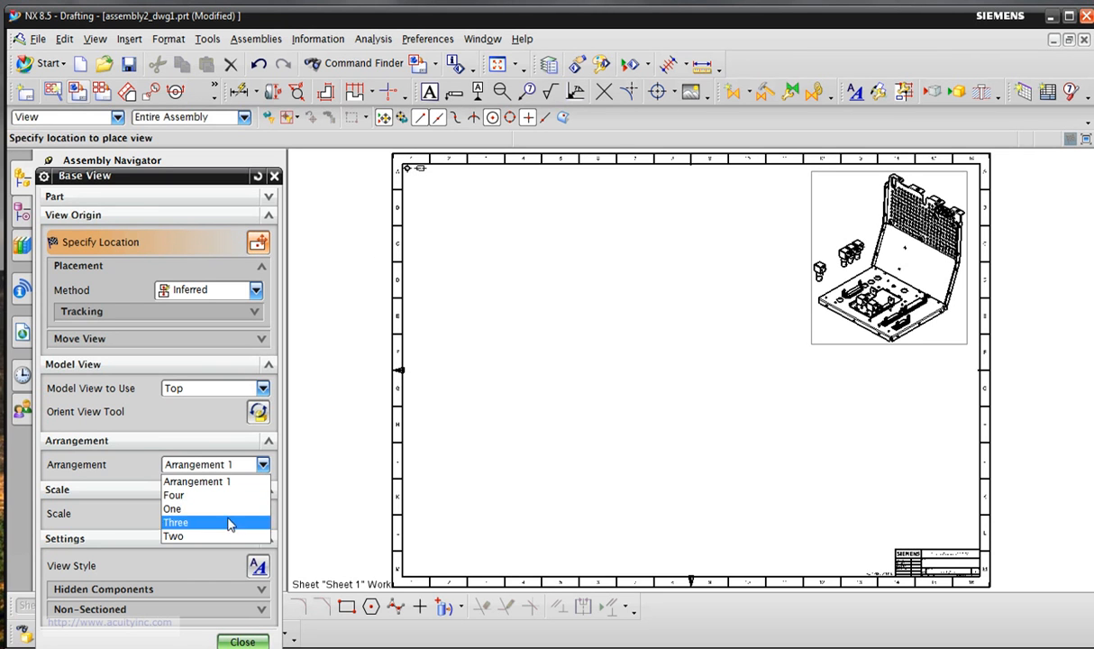
pyautogui.click(210, 523)
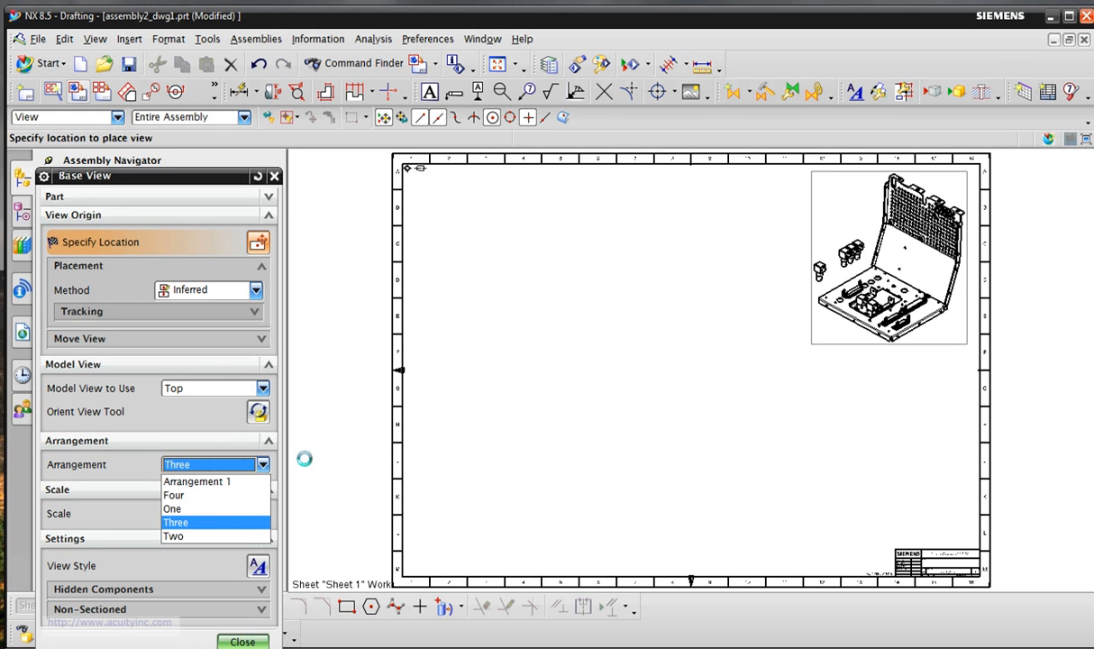
pyautogui.click(262, 387)
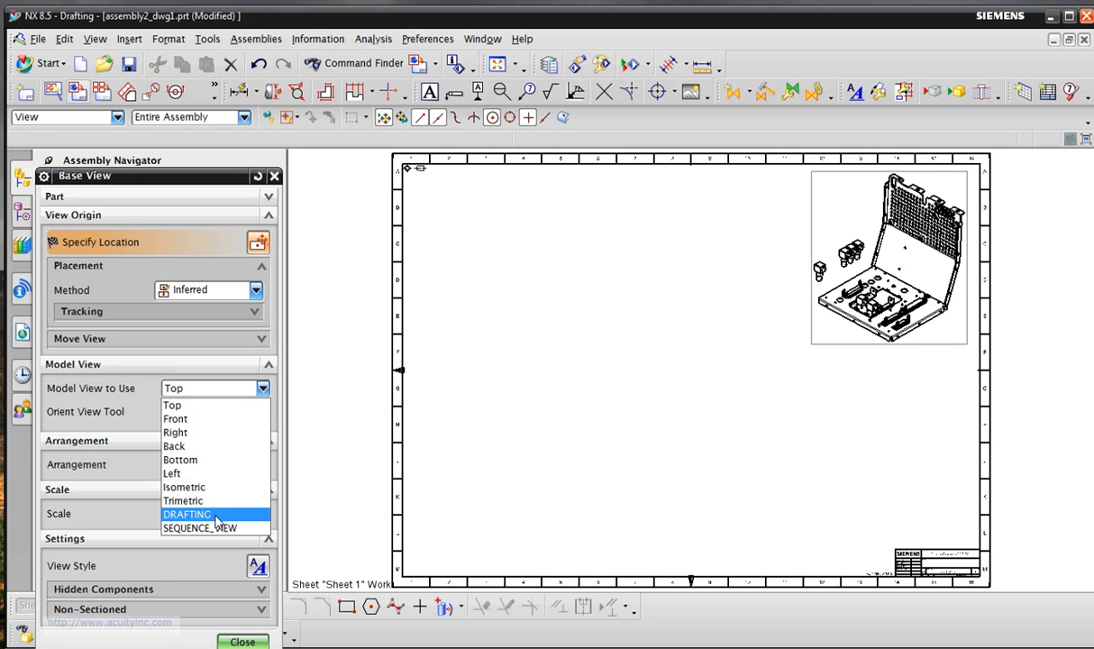
pyautogui.click(207, 514)
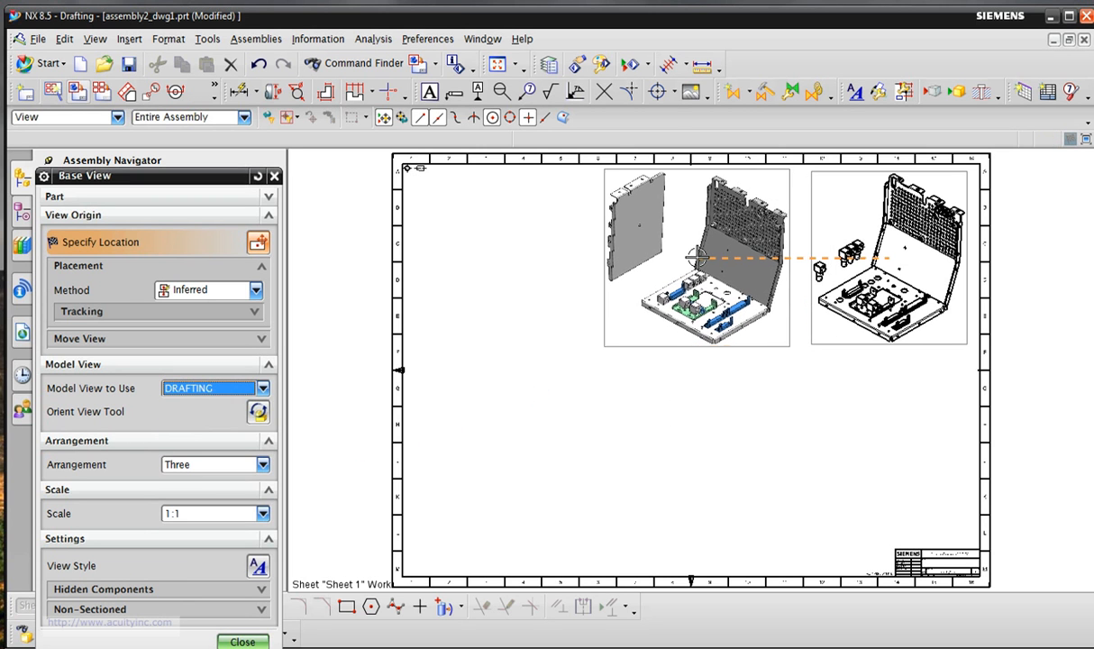
pyautogui.click(700, 257)
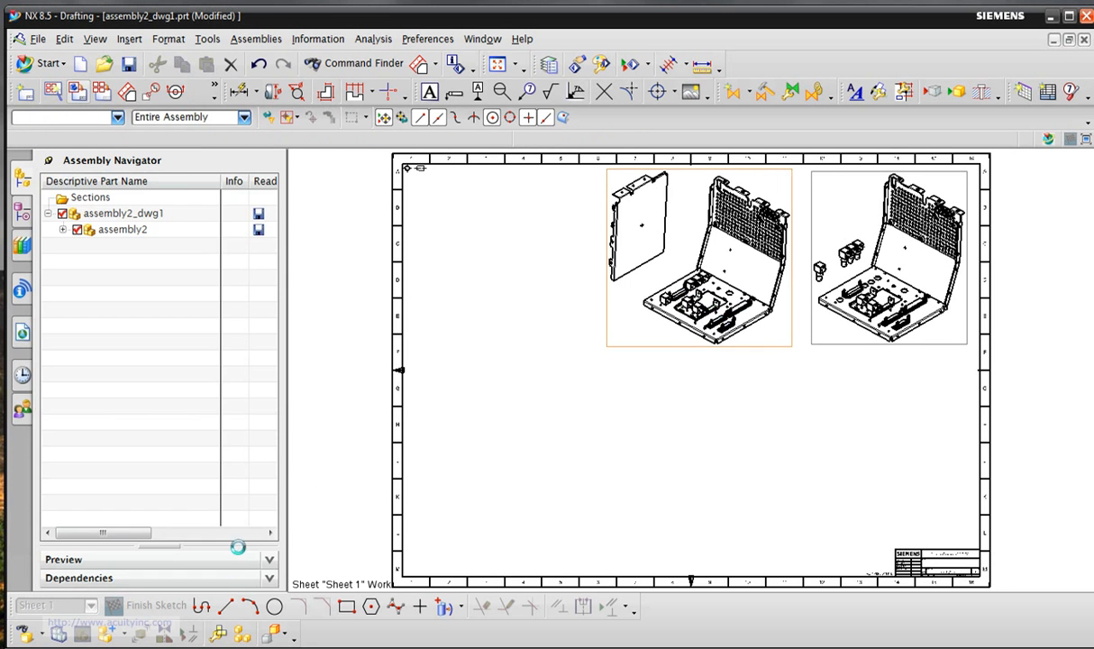
pyautogui.click(240, 529)
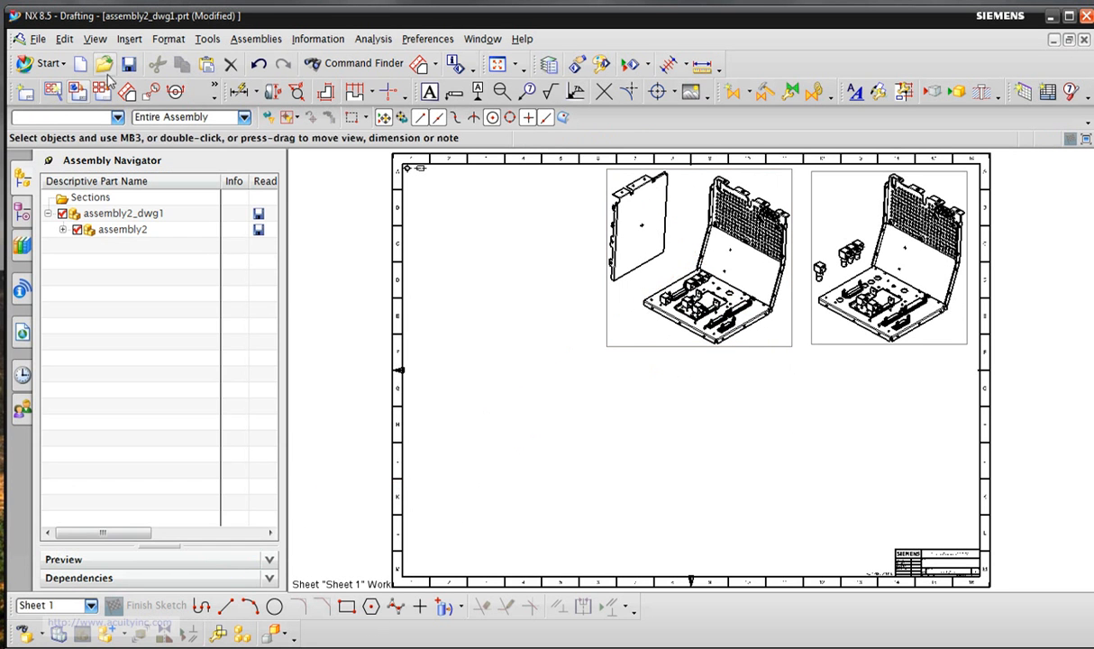
# Add a base view of arrangement Two with model view DRAFTING in the sheet's upper left, level with the other two views.
pyautogui.click(78, 92)
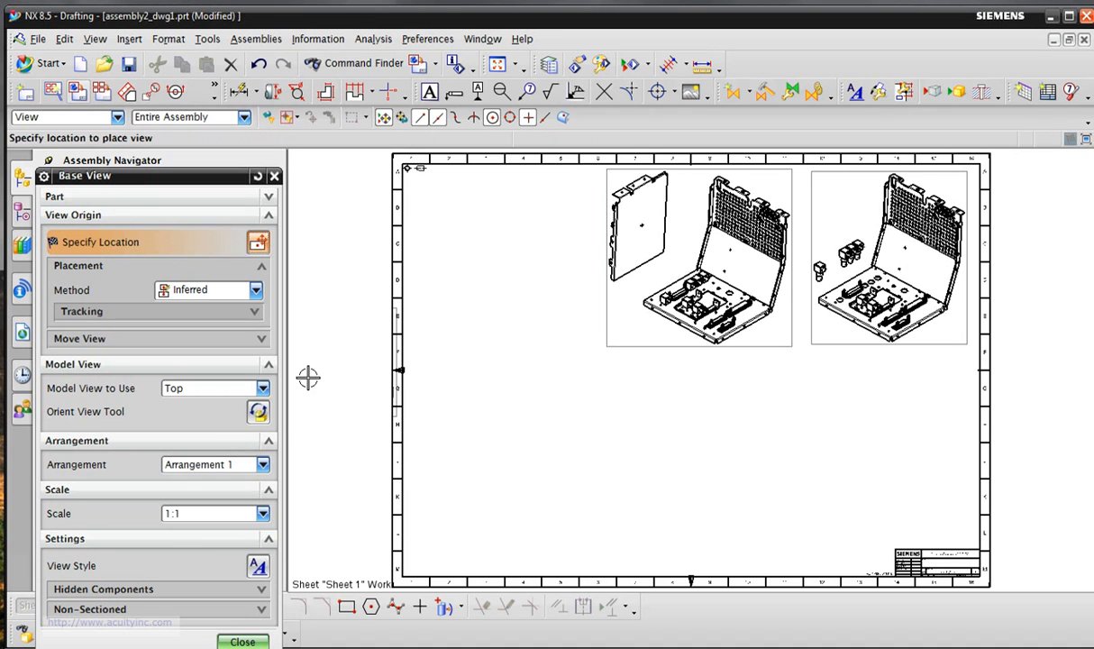
pyautogui.click(262, 464)
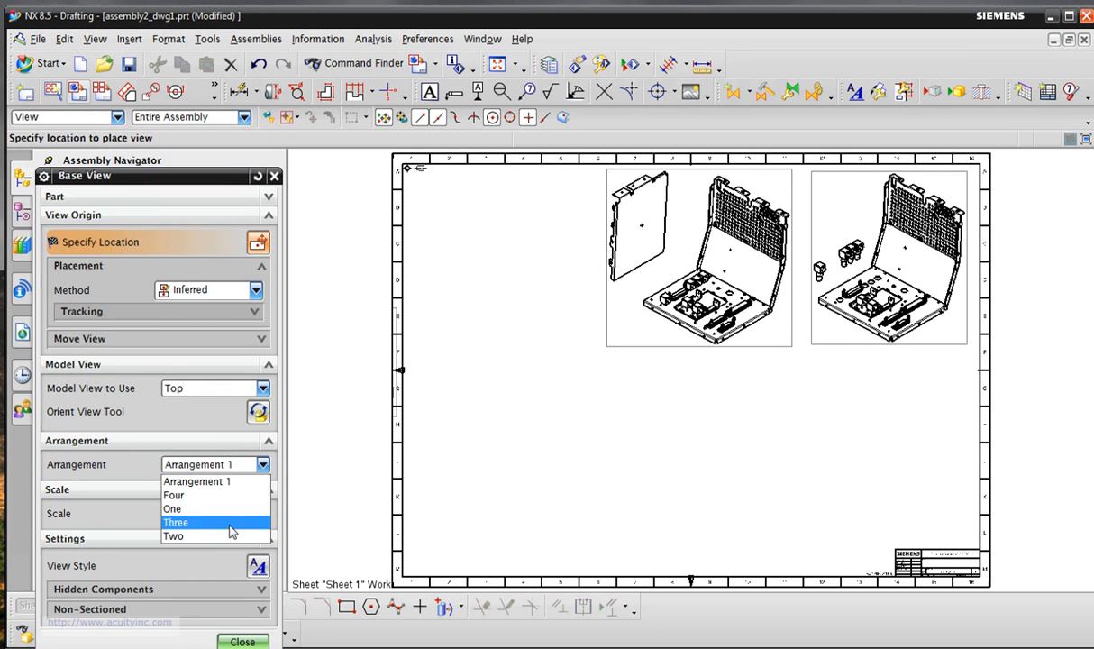
pyautogui.click(200, 535)
pyautogui.click(262, 388)
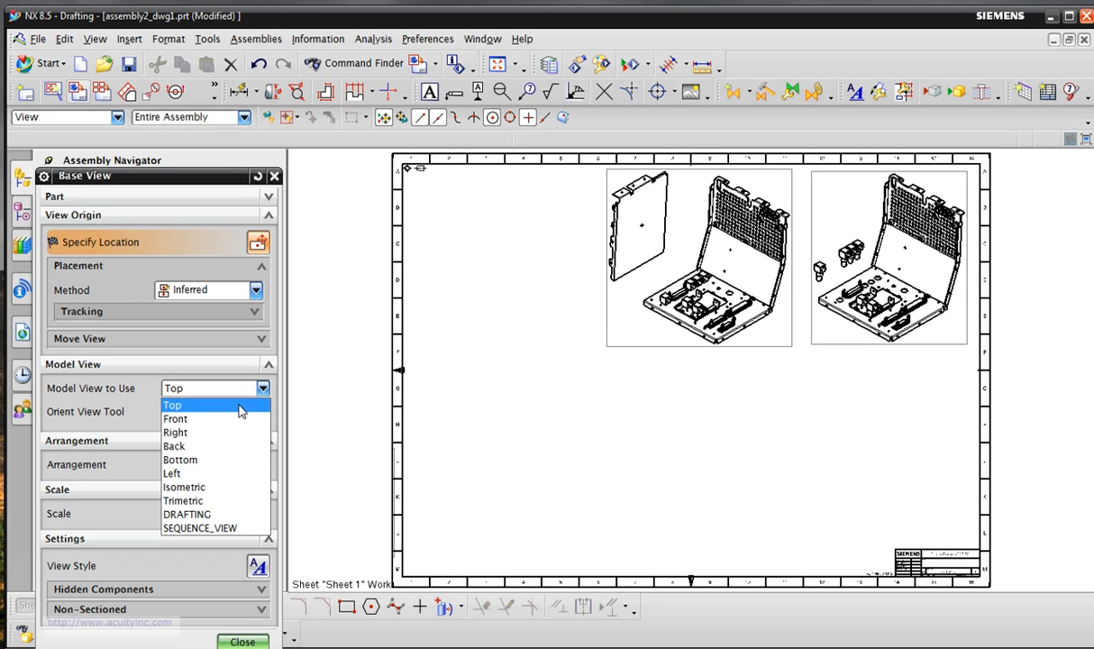
pyautogui.click(192, 514)
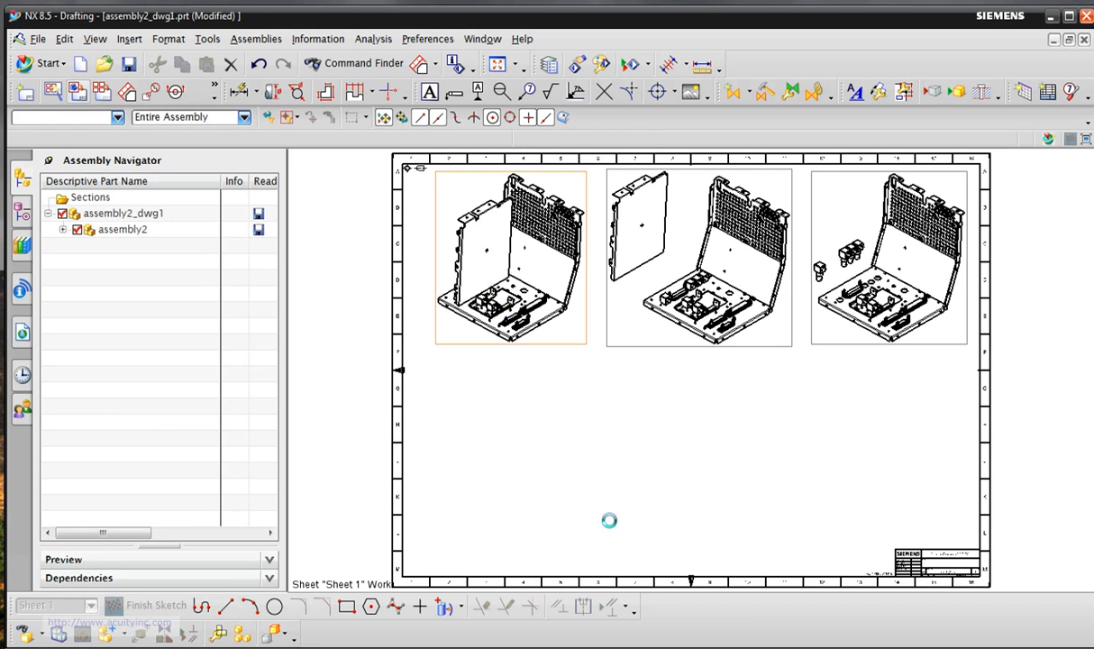
pyautogui.click(242, 529)
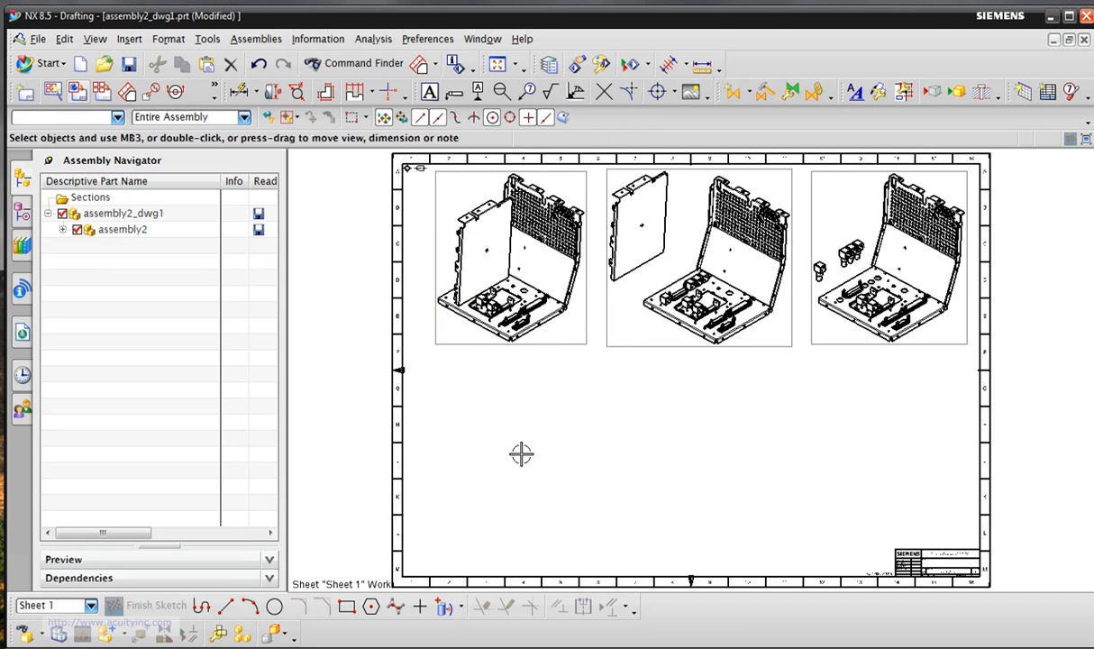
# Examine the three arrangement views on the sheet up close and compare the component positions between them.
pyautogui.scroll(2, 605, 412)
pyautogui.scroll(5, 613, 420)
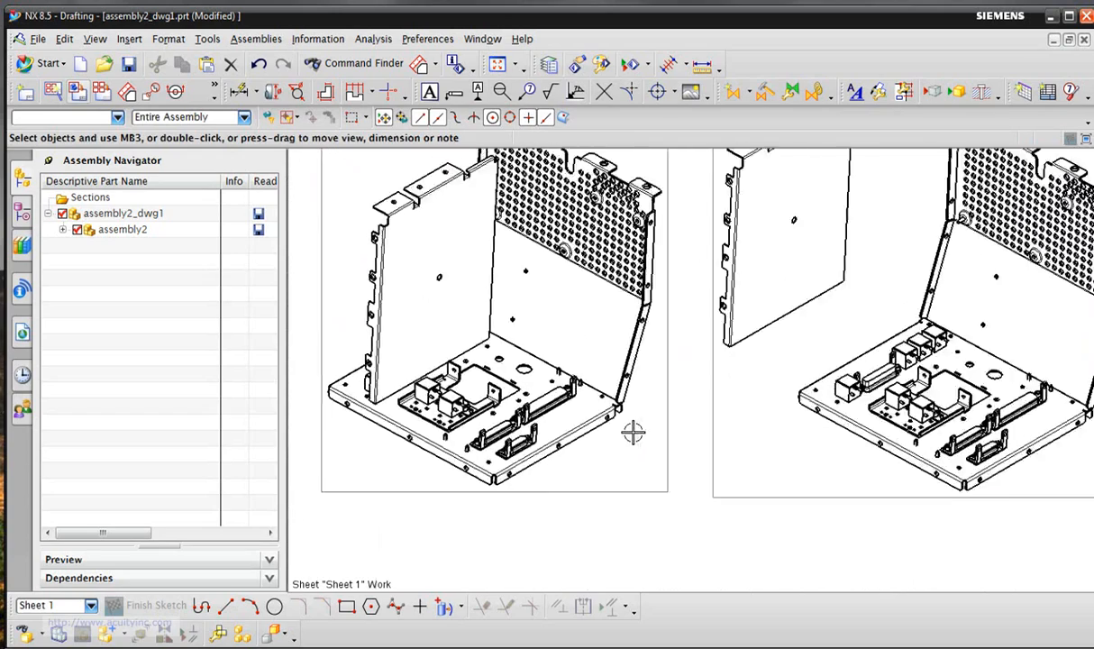
pyautogui.scroll(-4, 744, 458)
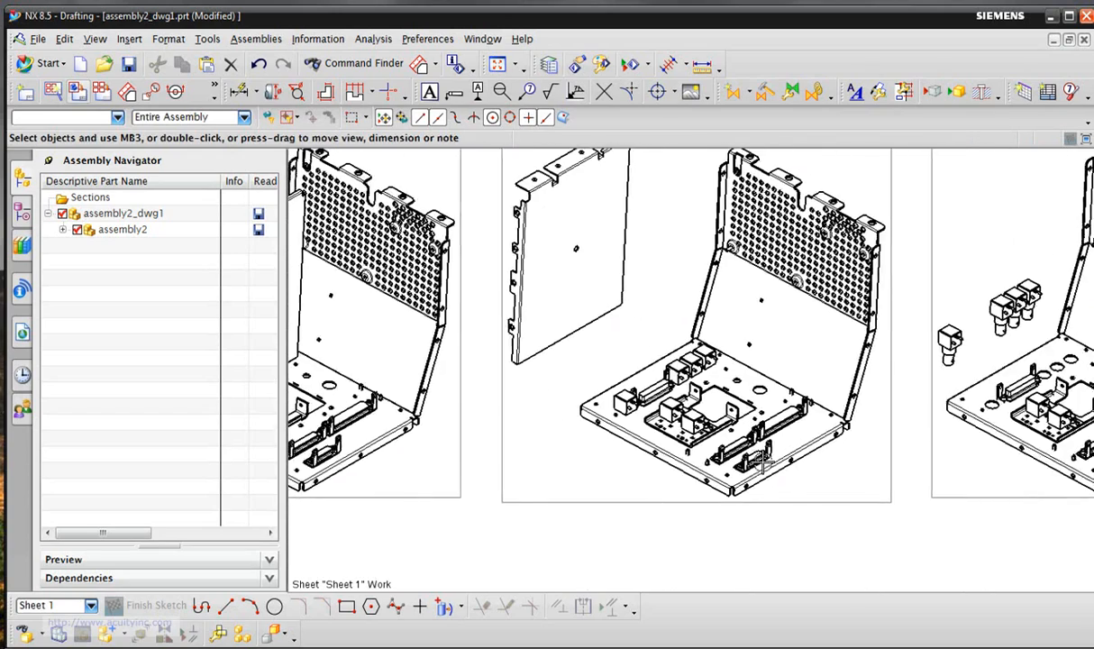
pyautogui.scroll(-4, 786, 469)
pyautogui.scroll(3, 785, 470)
pyautogui.scroll(-1, 785, 470)
pyautogui.scroll(-2, 785, 470)
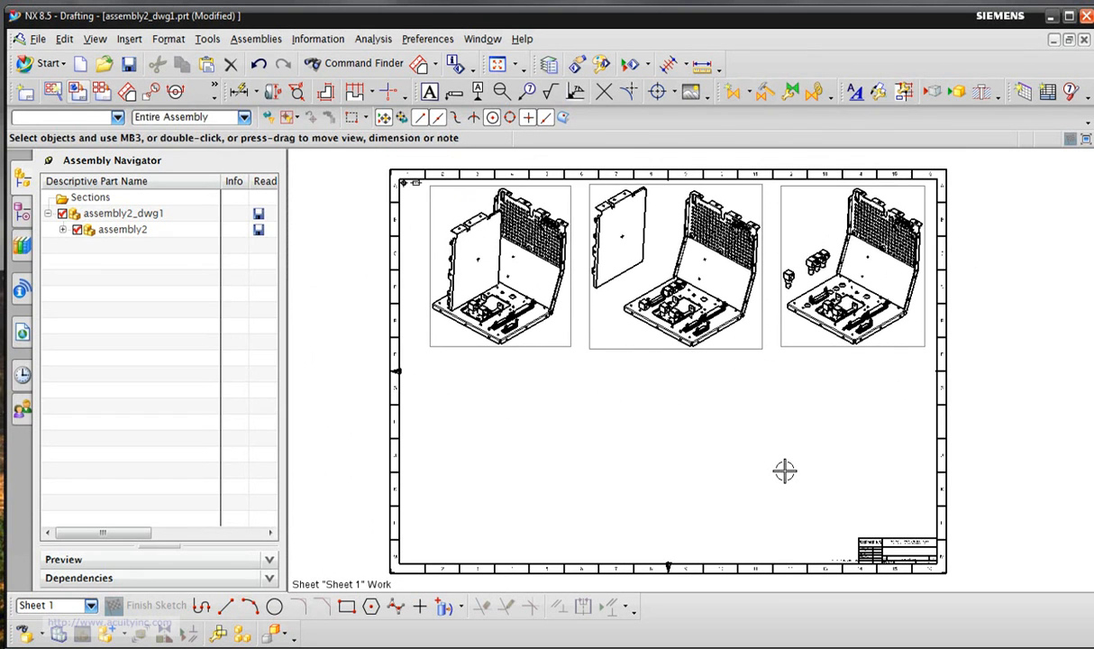
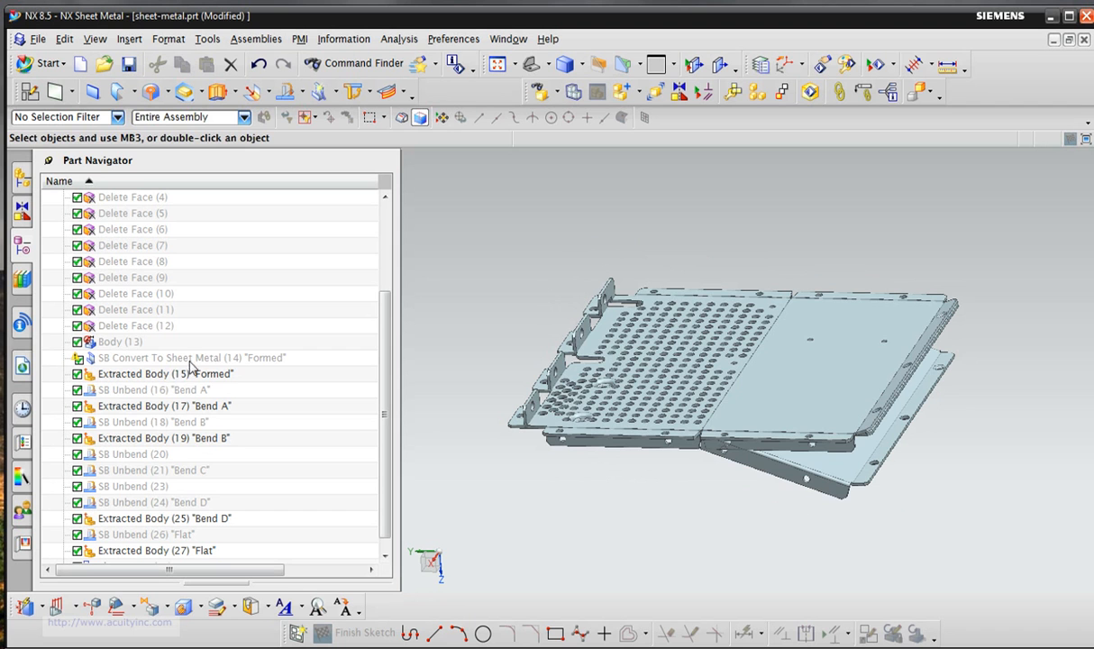
# Hide the extracted body "Formed" of the sheet metal part.
pyautogui.click(191, 360)
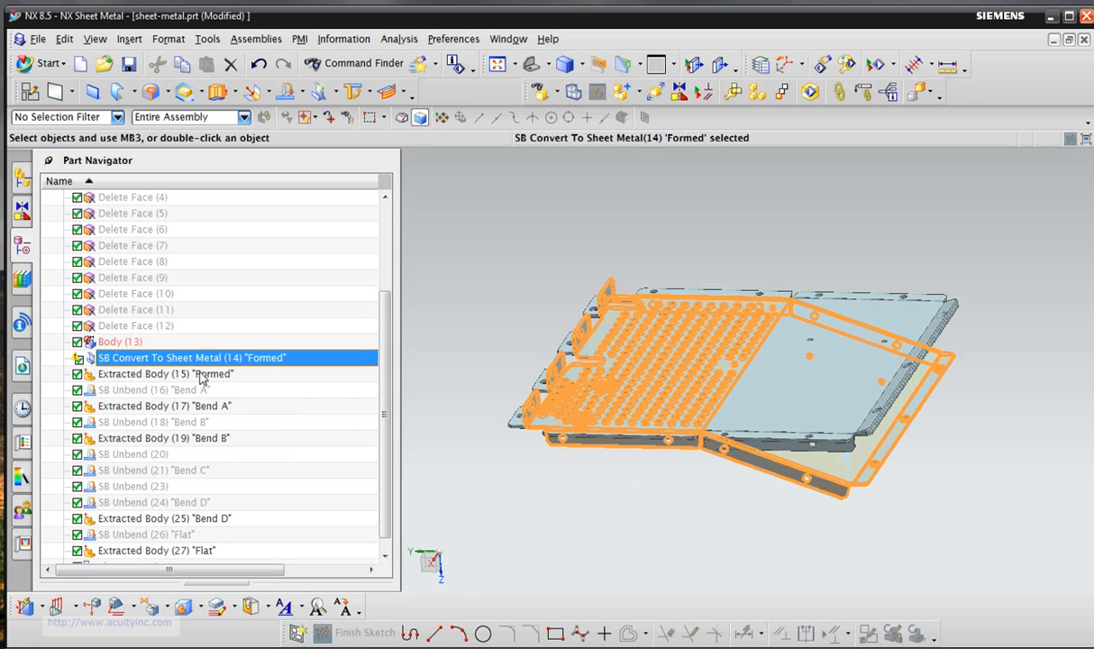
pyautogui.click(204, 375)
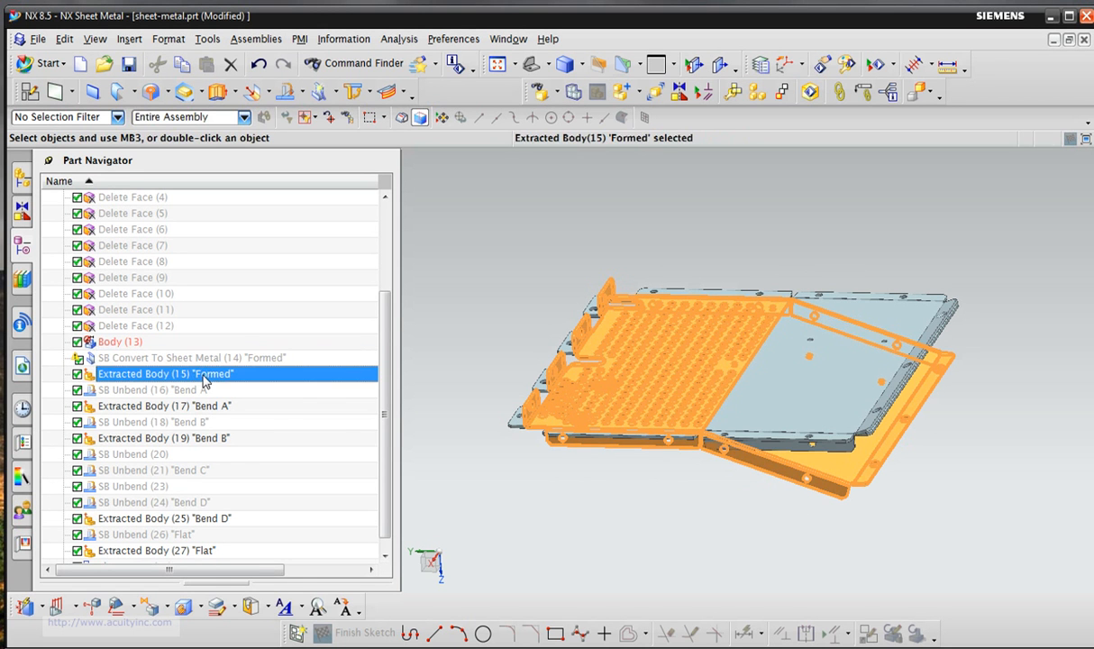
pyautogui.rightClick(204, 381)
pyautogui.click(221, 383)
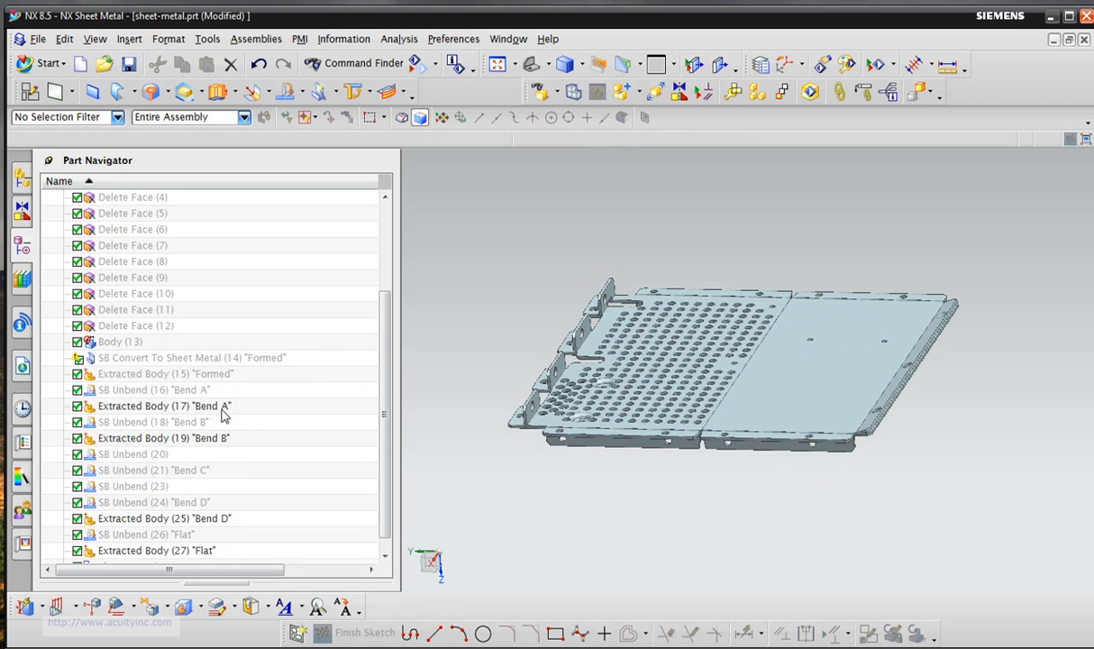
# Hide the extracted bodies "Bend A", "Bend B", "Bend D" and "Flat" together.
pyautogui.click(224, 410)
pyautogui.keyDown('ctrl'); pyautogui.click(224, 438); pyautogui.keyUp('ctrl')
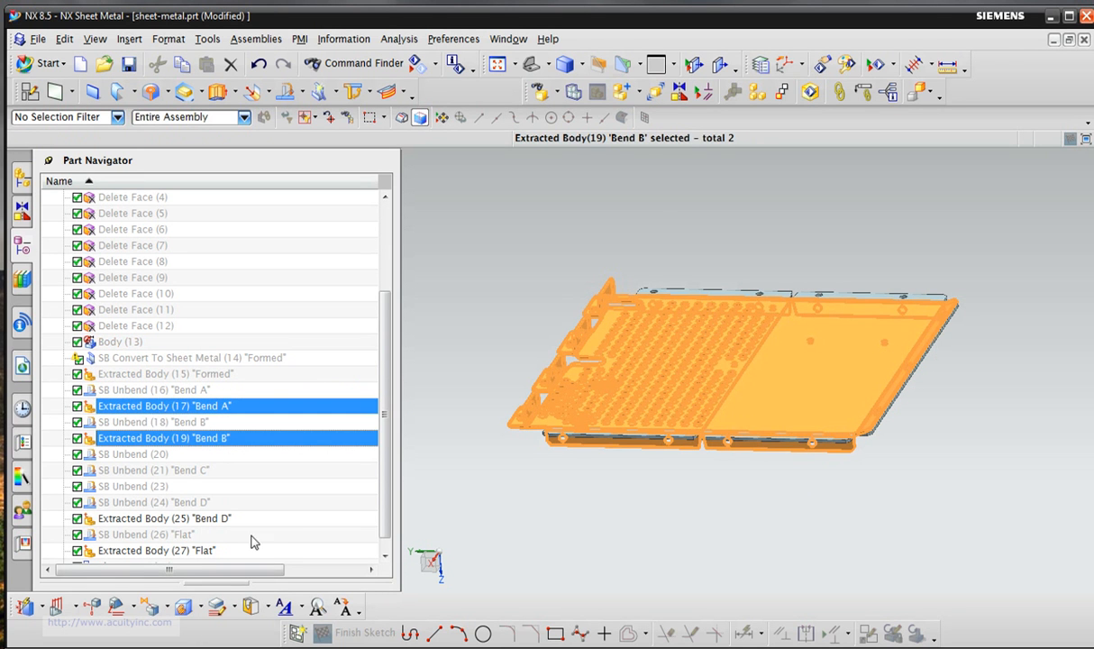
pyautogui.keyDown('ctrl'); pyautogui.click(228, 520); pyautogui.keyUp('ctrl')
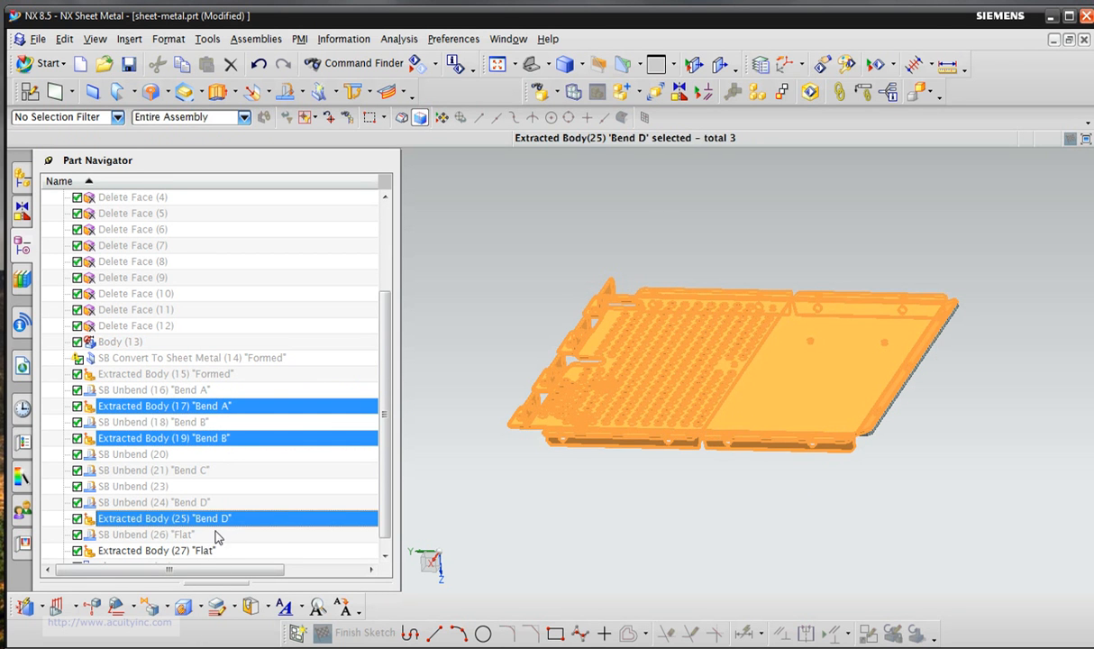
pyautogui.keyDown('ctrl'); pyautogui.click(210, 552); pyautogui.keyUp('ctrl')
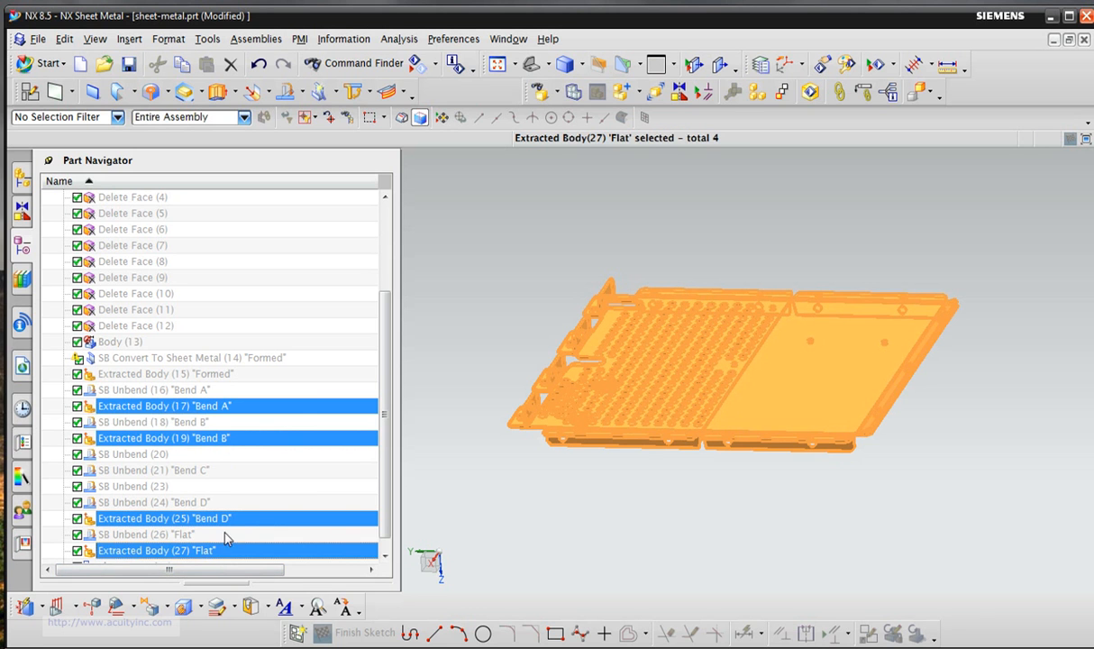
pyautogui.rightClick(237, 527)
pyautogui.click(311, 501)
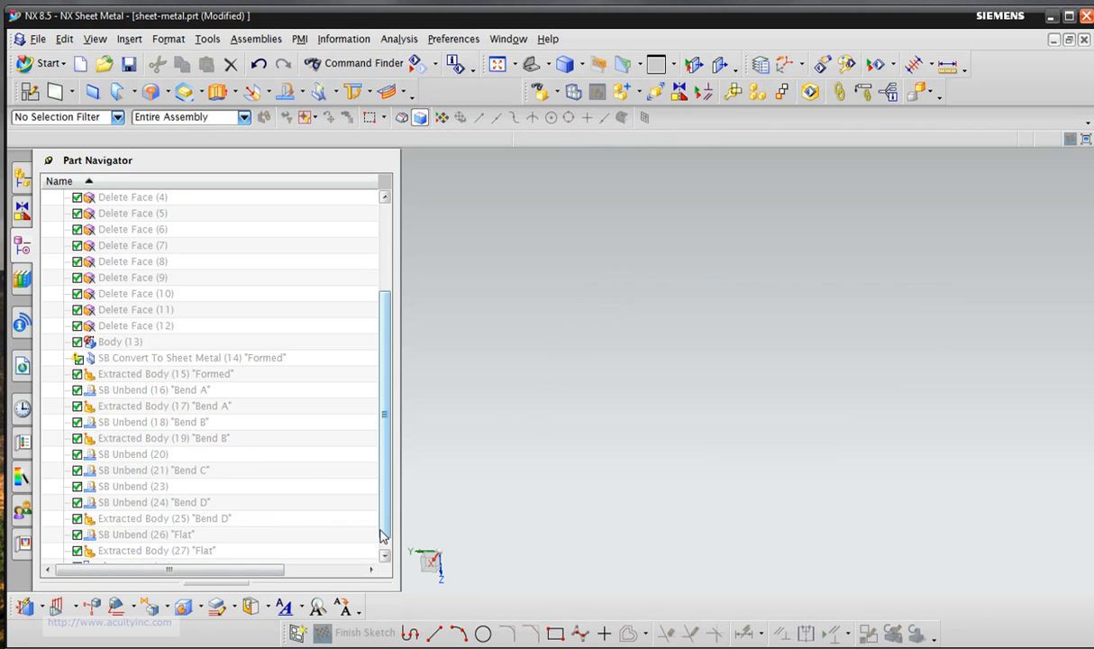
# Show the extracted body "Bend A" by itself to view that bend stage, and hide it again.
pyautogui.rightClick(213, 411)
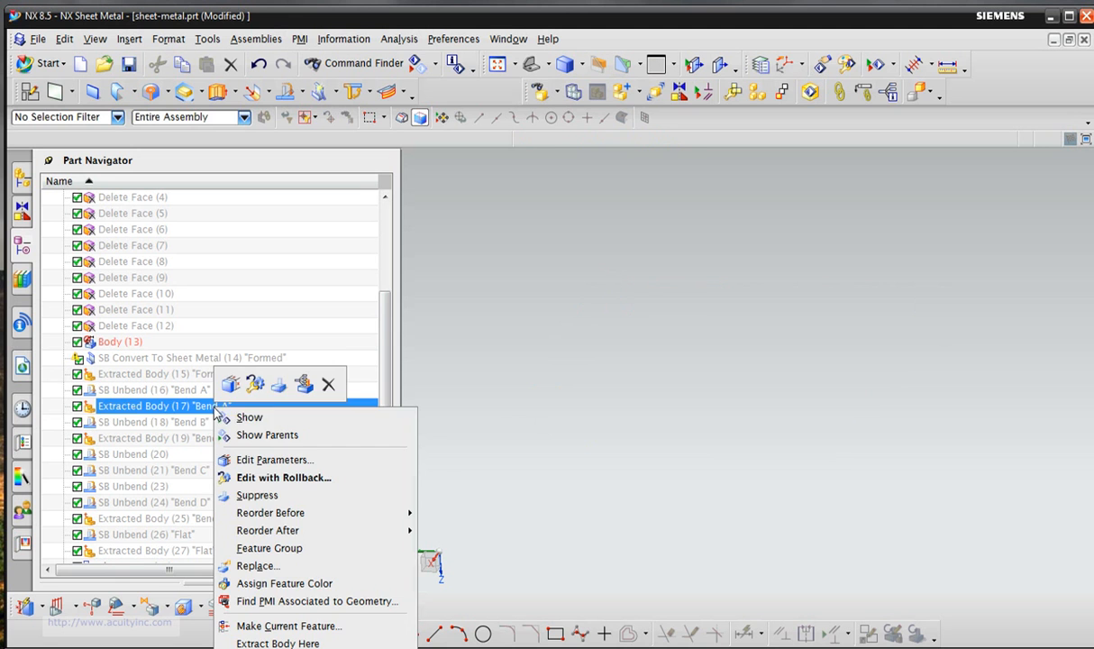
pyautogui.click(270, 420)
pyautogui.rightClick(217, 410)
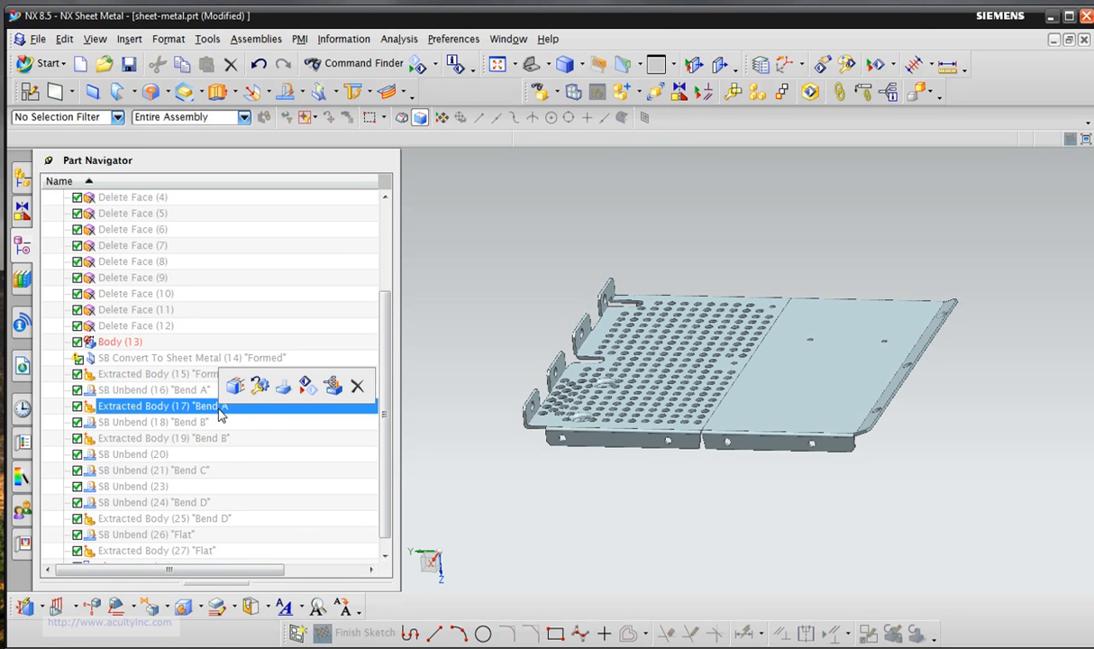
pyautogui.click(271, 417)
# Show the extracted body "Bend B" by itself to view that bend stage, and hide it again.
pyautogui.click(210, 439)
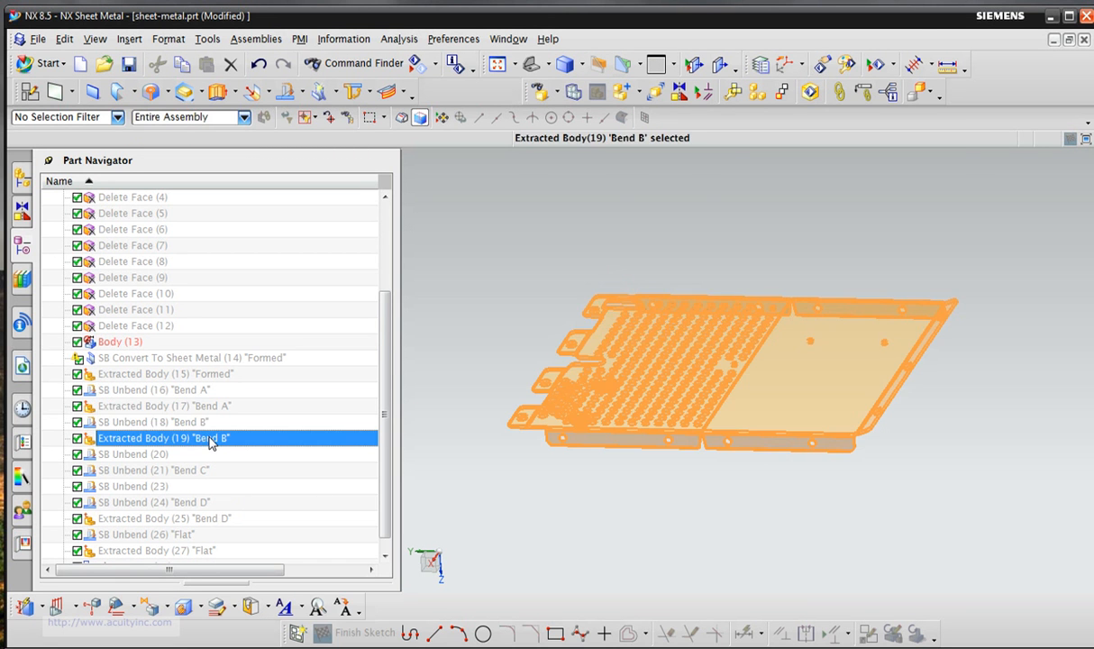
pyautogui.rightClick(212, 441)
pyautogui.click(281, 448)
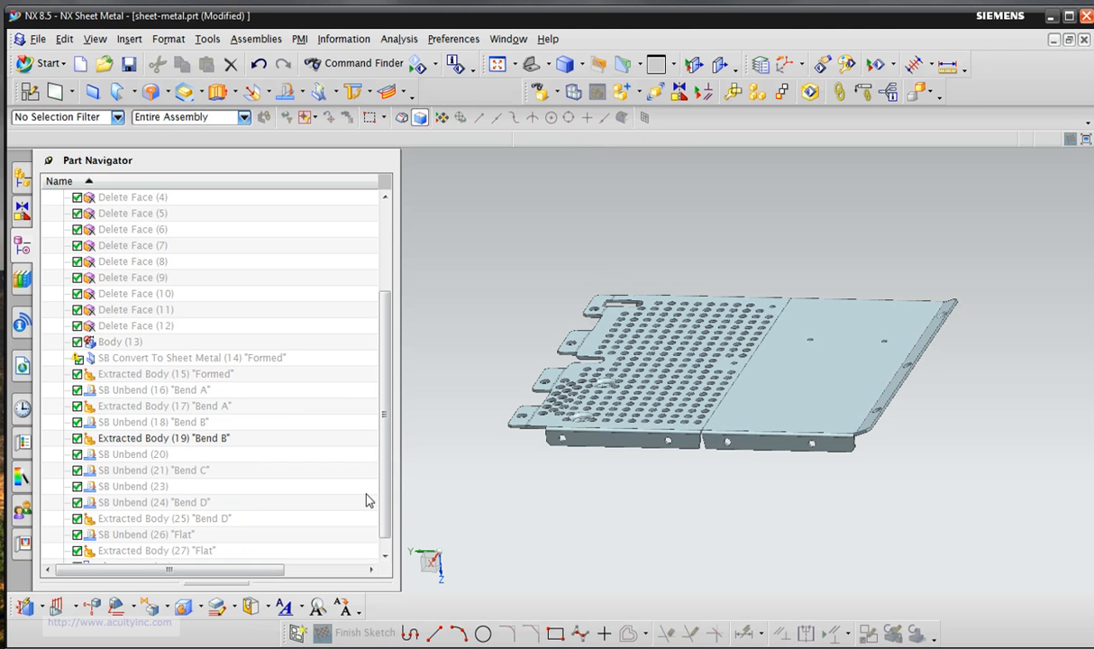
pyautogui.moveTo(530, 502); pyautogui.dragTo(532, 467, button='middle')
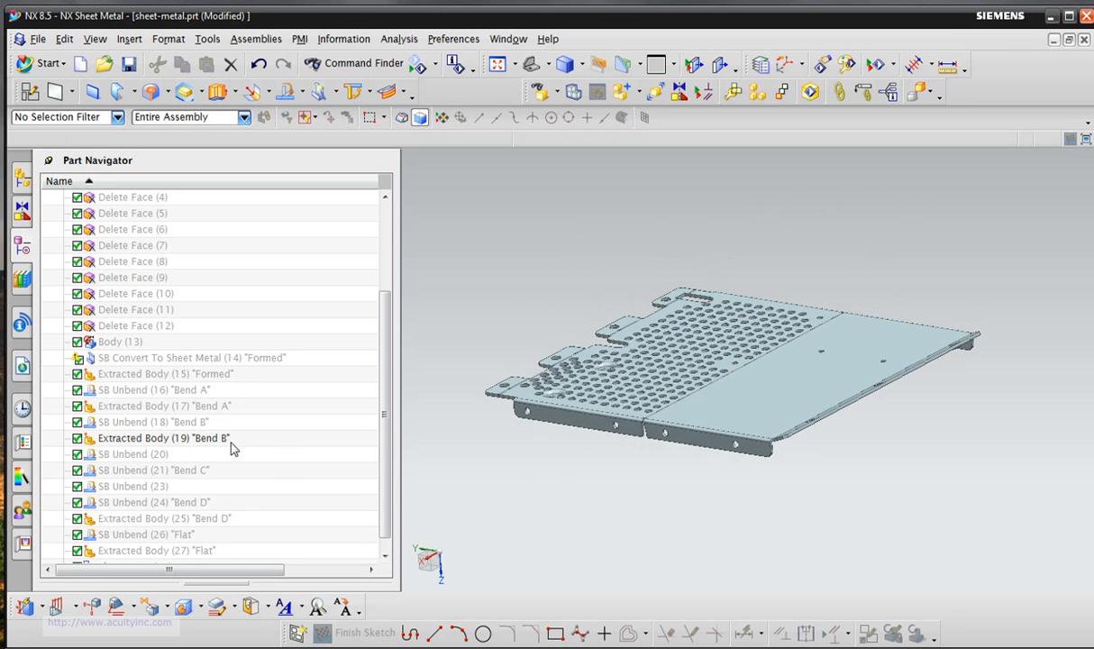
pyautogui.rightClick(205, 441)
pyautogui.click(249, 445)
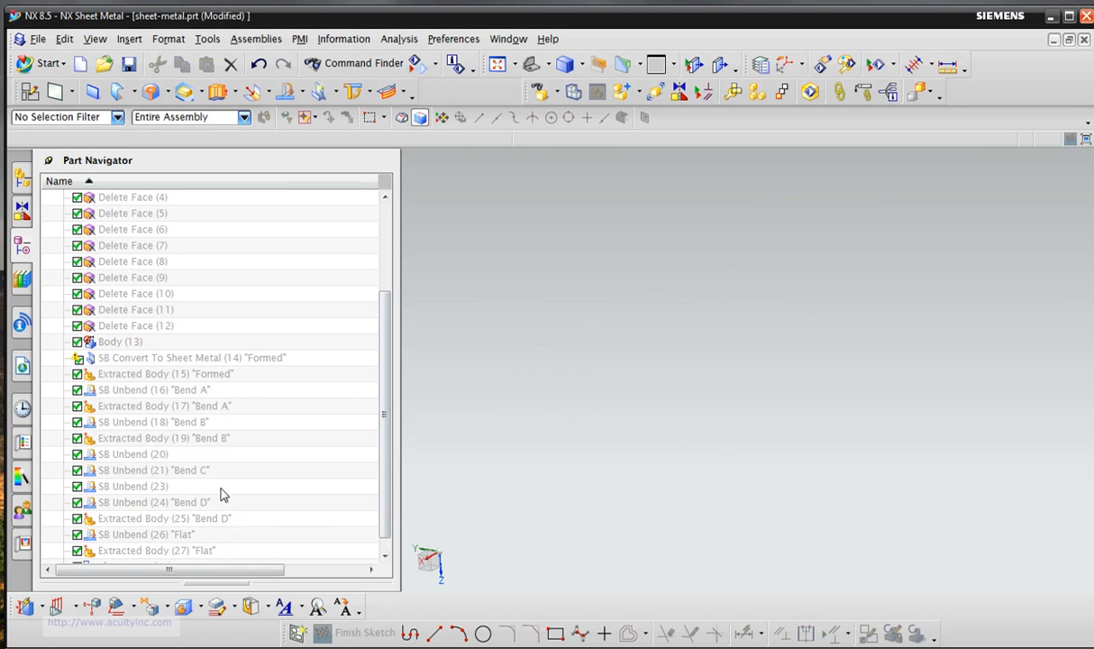
# Extract a body at the unbend feature "Bend C" and rename the extracted body "Bend C".
pyautogui.click(193, 471)
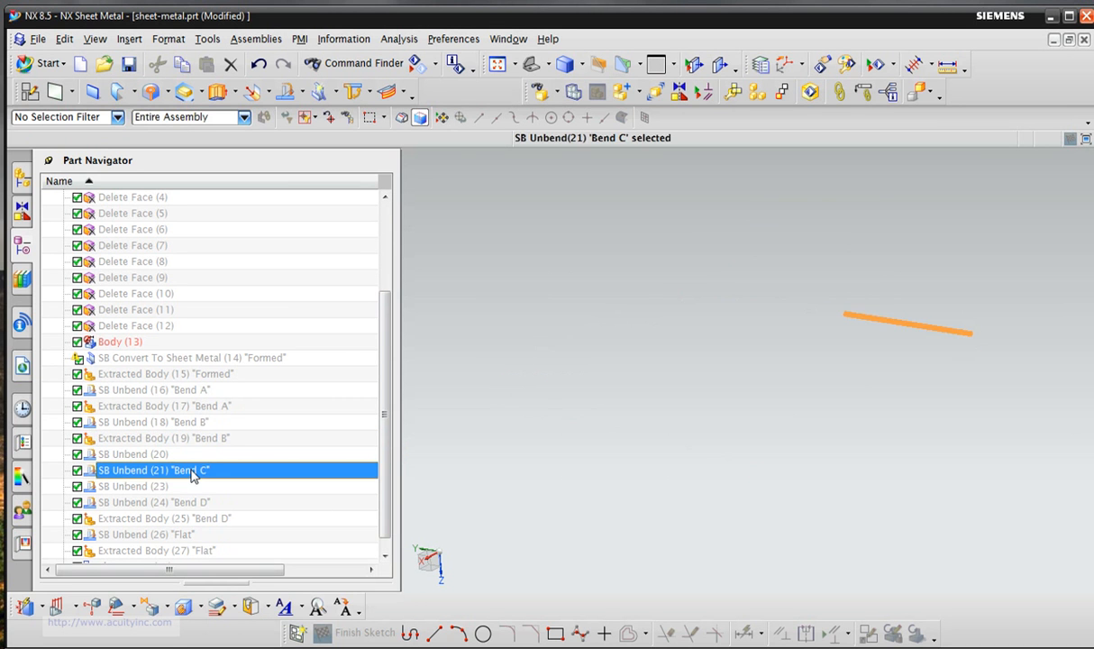
pyautogui.rightClick(193, 472)
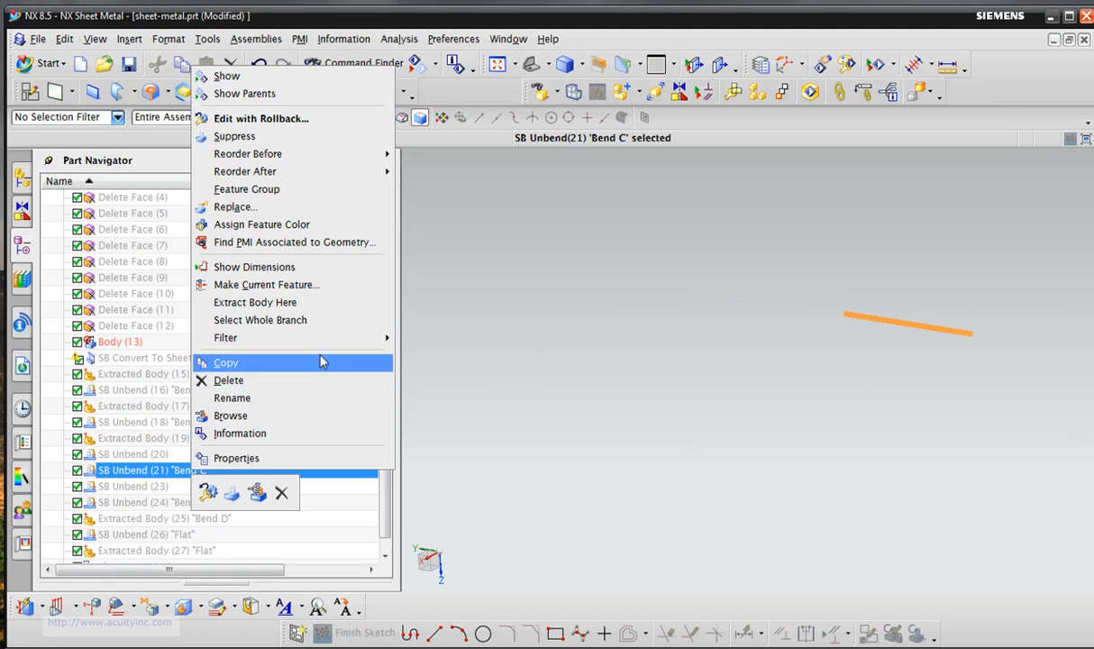
pyautogui.click(305, 305)
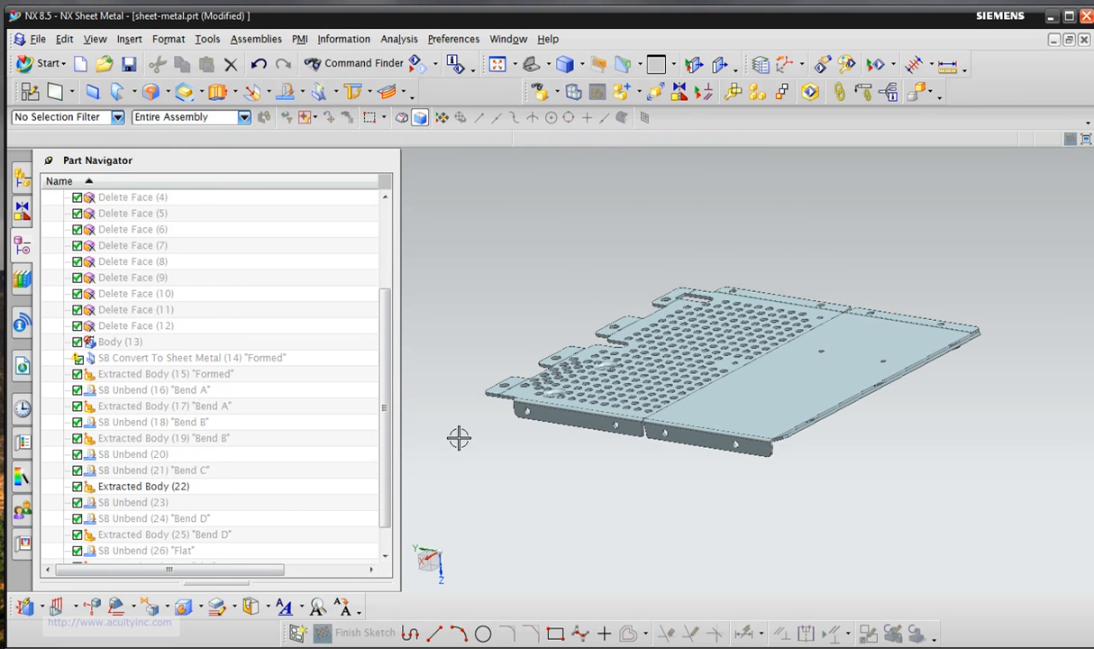
pyautogui.click(163, 488)
pyautogui.rightClick(164, 488)
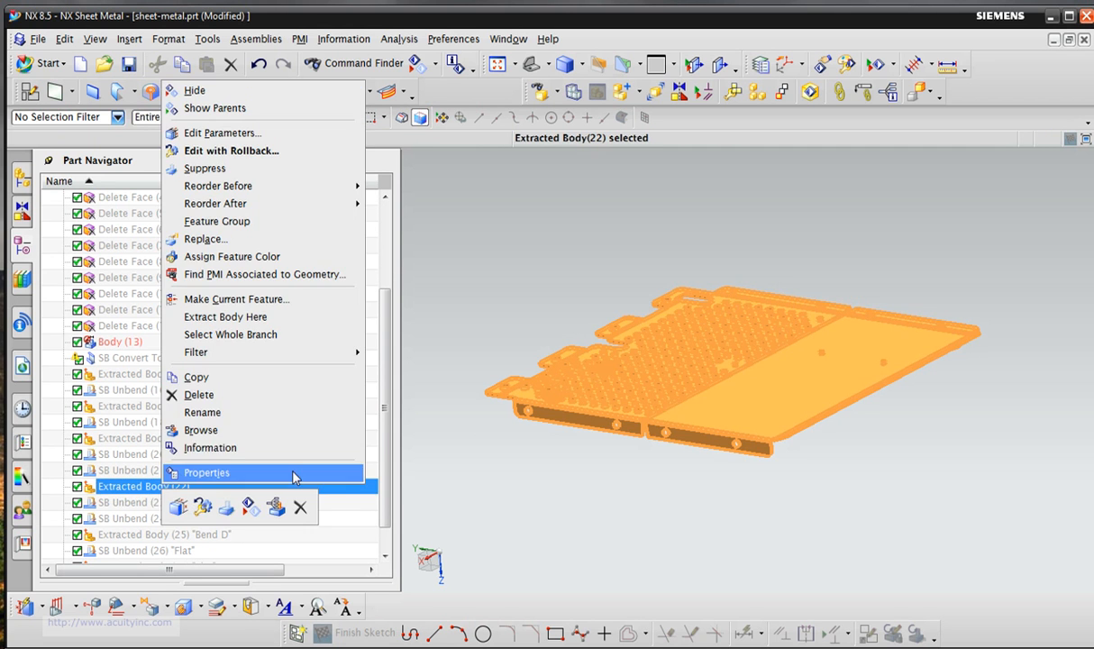
pyautogui.click(247, 414)
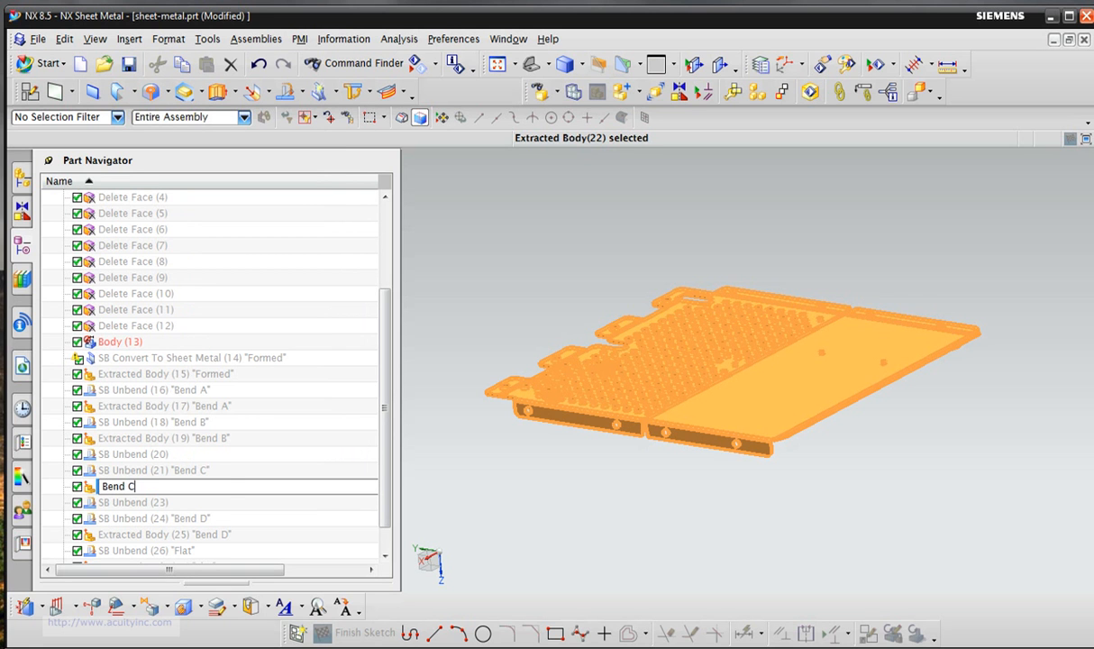
pyautogui.write('Bend C')
pyautogui.press('Return')
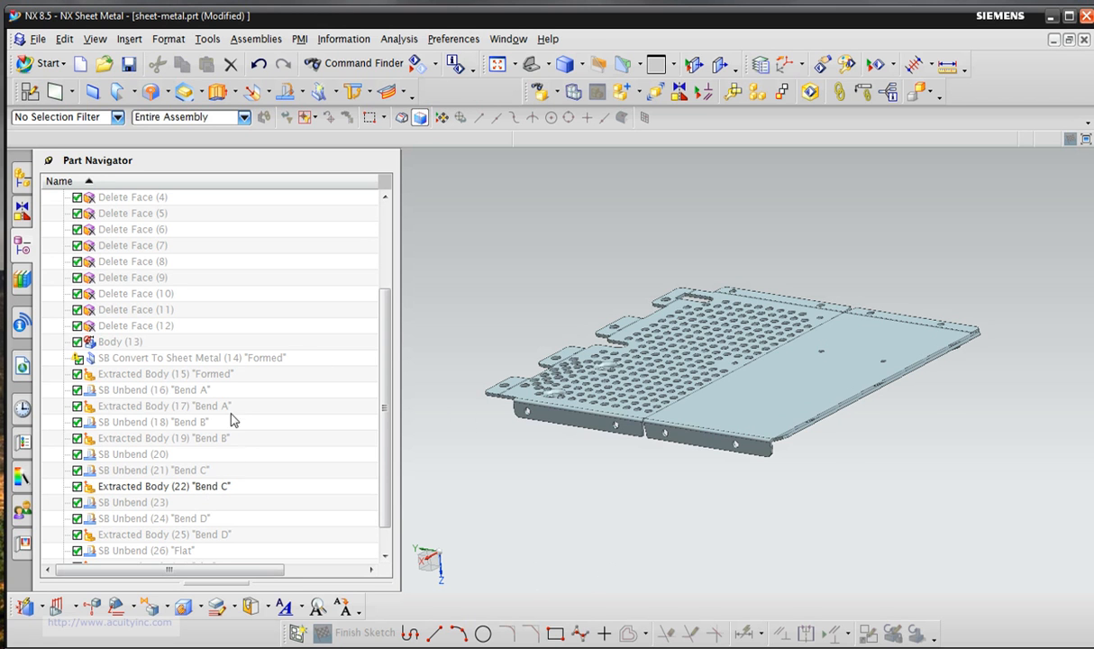
# Show the extracted bodies "Formed", "Bend A", "Bend B", "Bend C" and "Bend D" together.
pyautogui.click(224, 376)
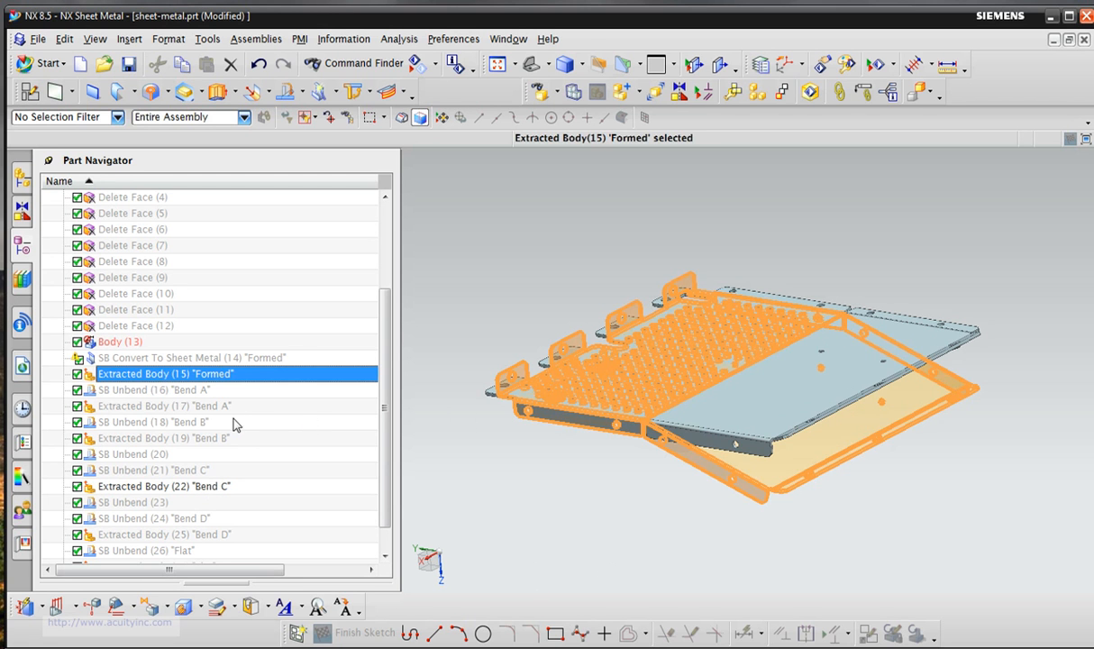
pyautogui.keyDown('ctrl'); pyautogui.click(218, 406); pyautogui.keyUp('ctrl')
pyautogui.keyDown('ctrl'); pyautogui.click(225, 439); pyautogui.keyUp('ctrl')
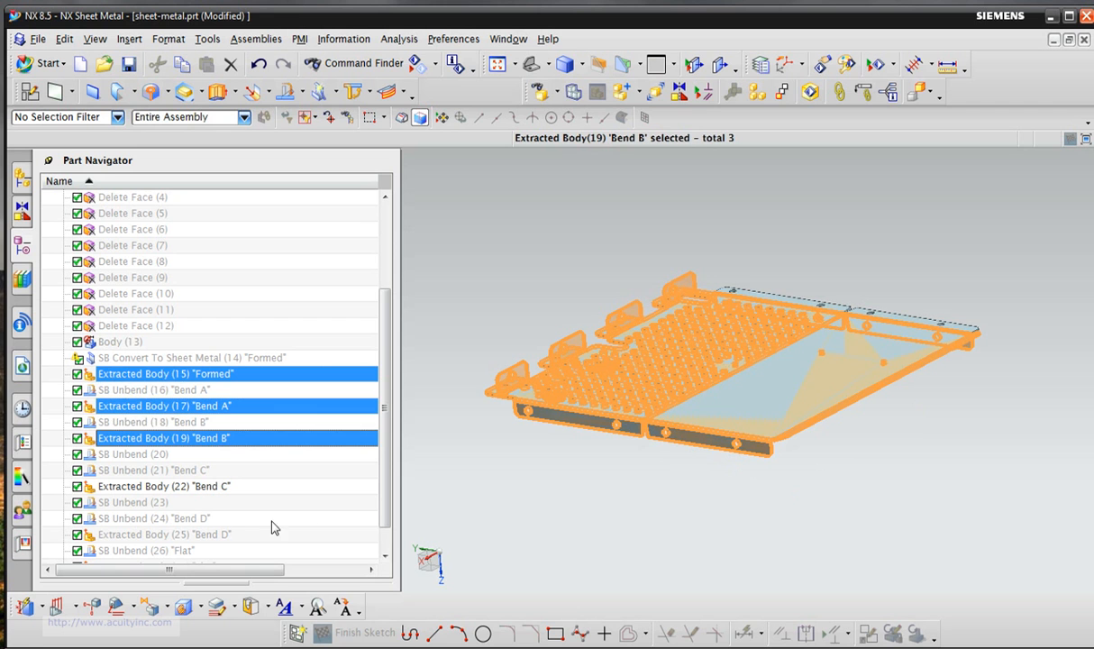
pyautogui.keyDown('ctrl'); pyautogui.click(217, 536); pyautogui.keyUp('ctrl')
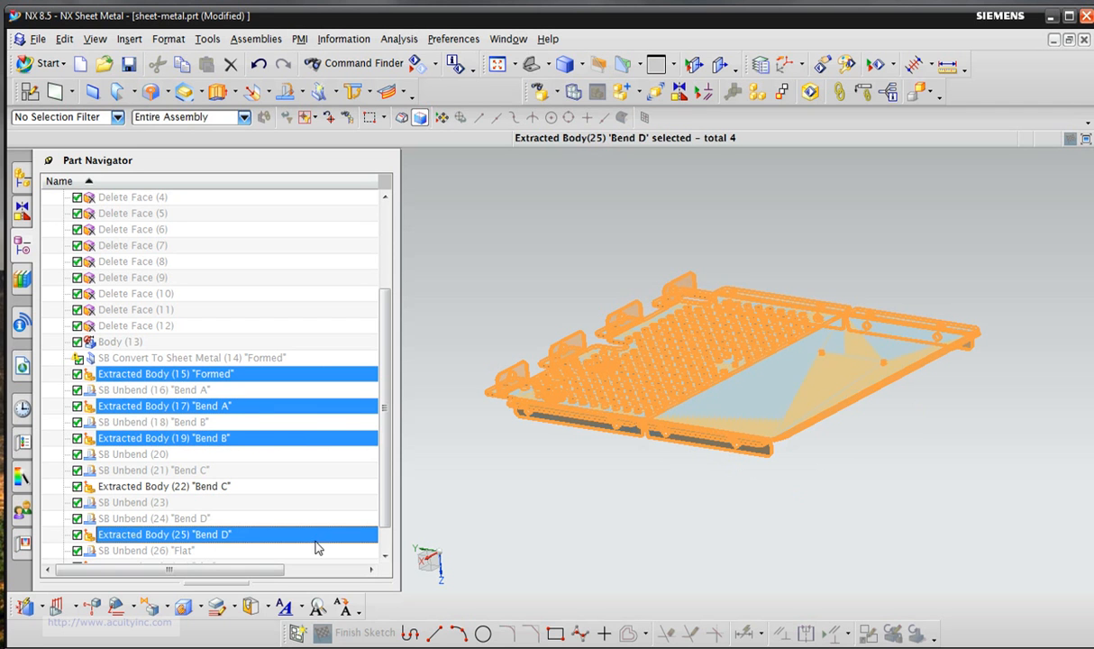
pyautogui.keyDown('ctrl'); pyautogui.click(251, 489); pyautogui.keyUp('ctrl')
pyautogui.moveTo(385, 428); pyautogui.dragTo(381, 489)
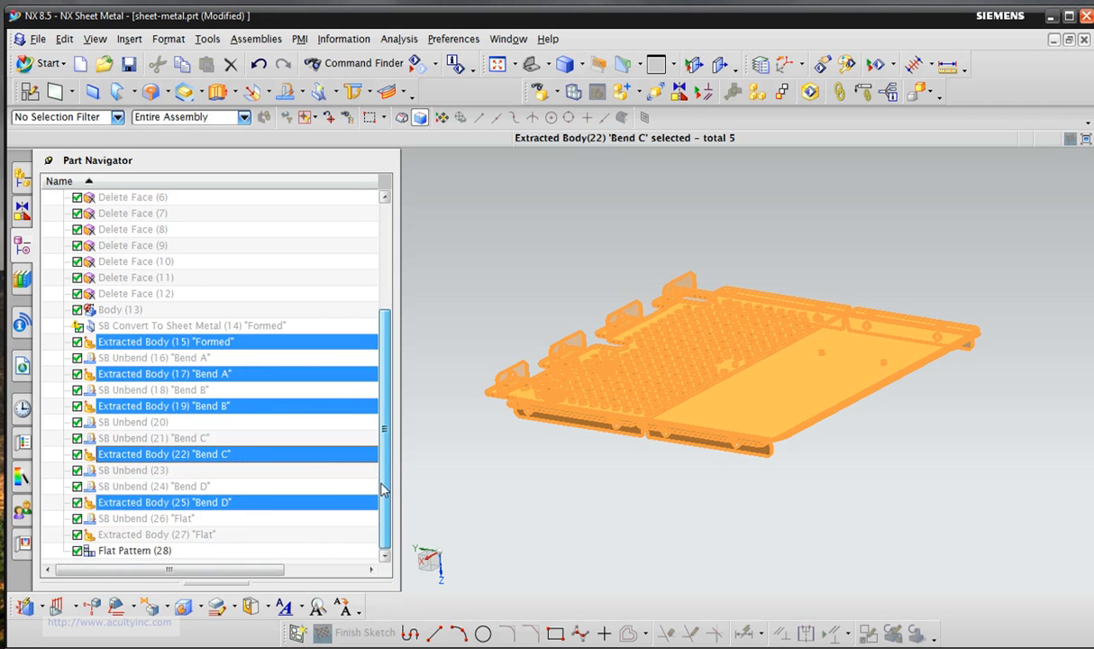
pyautogui.rightClick(277, 346)
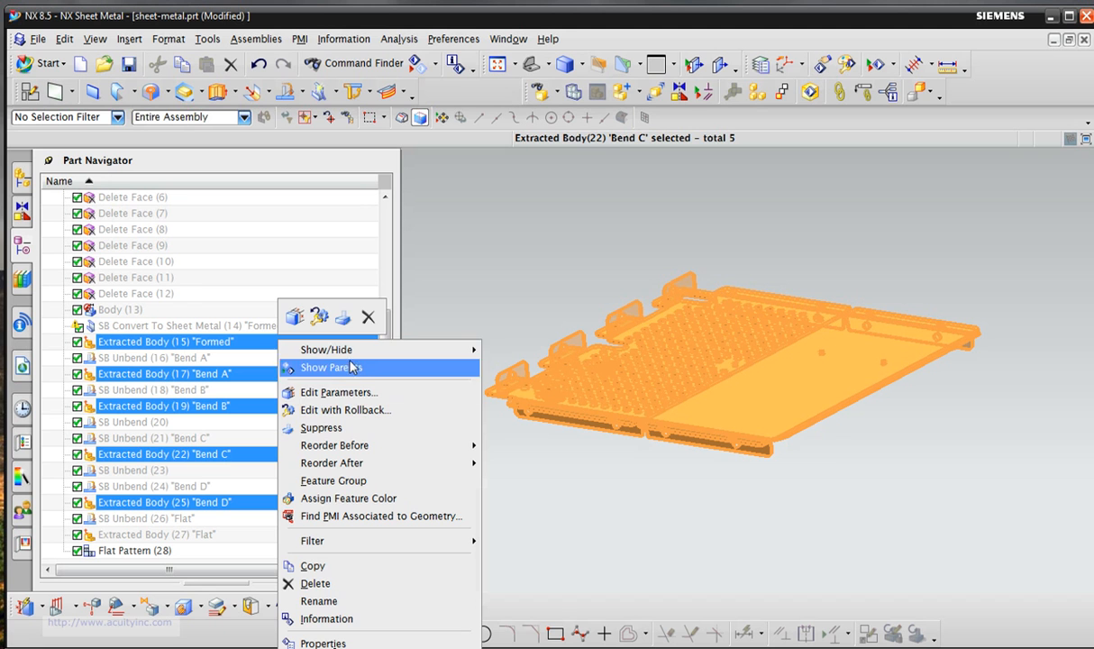
pyautogui.moveTo(354, 352)
pyautogui.click(515, 354)
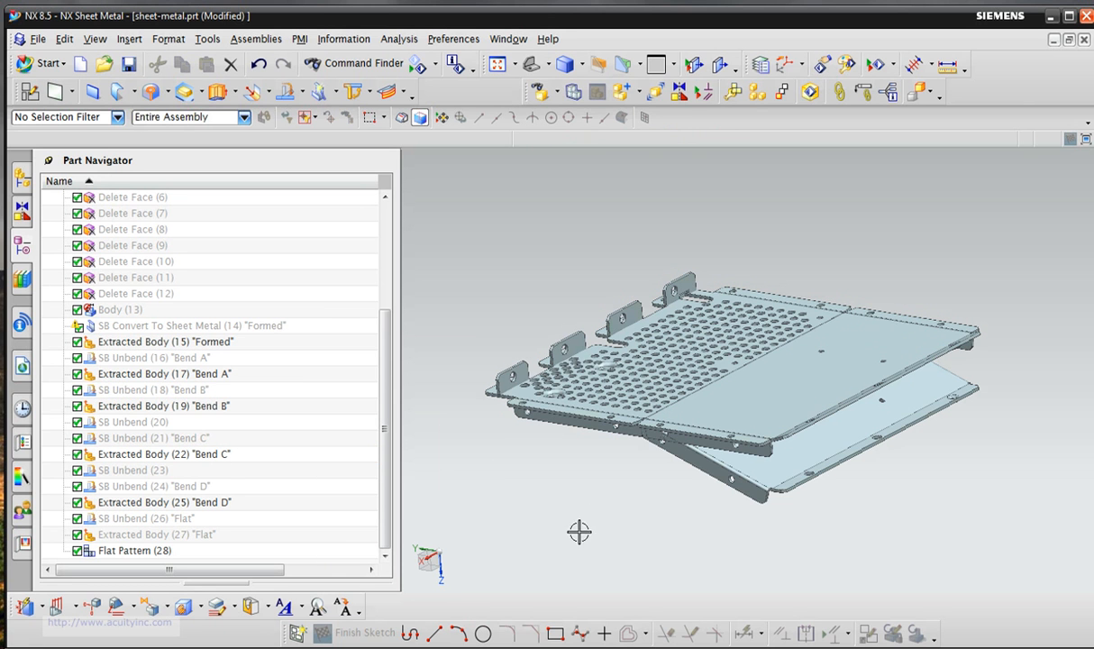
# Create a new reference set named "Bend C" that contains the extracted body "Bend C".
pyautogui.click(175, 40)
pyautogui.click(233, 190)
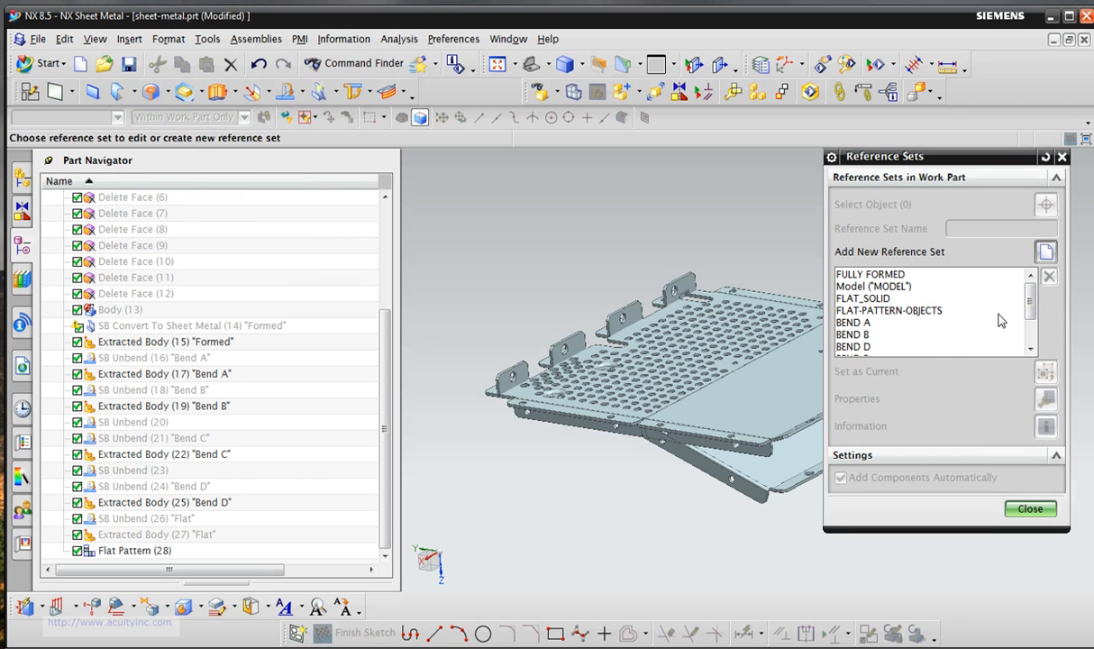
pyautogui.scroll(-2, 983, 306)
pyautogui.scroll(2, 1028, 315)
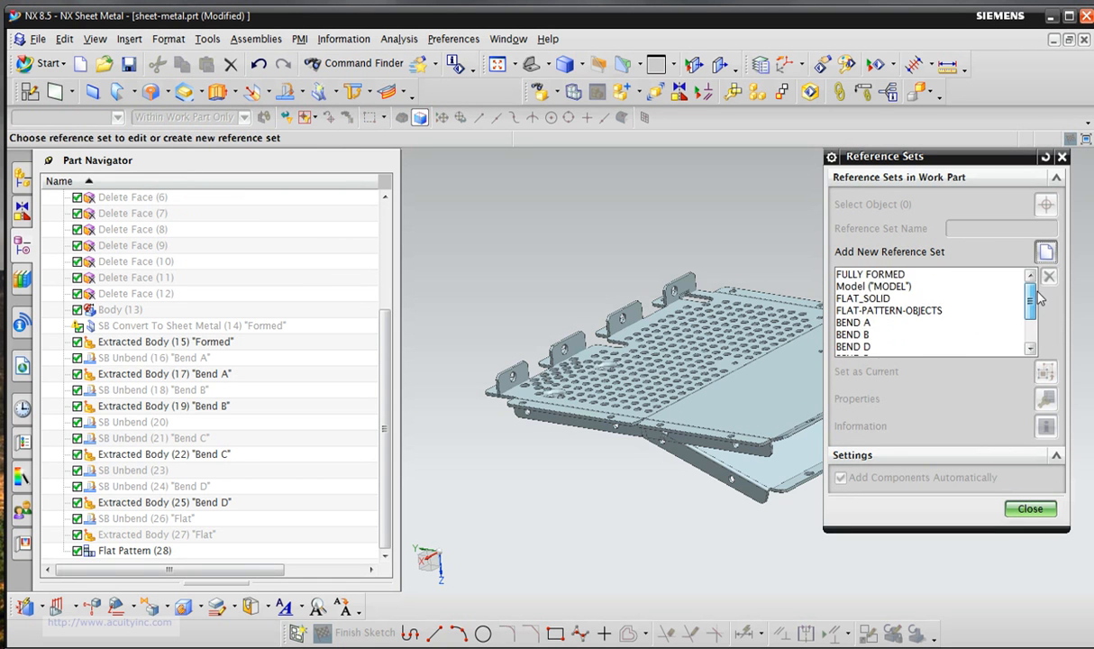
pyautogui.click(1045, 252)
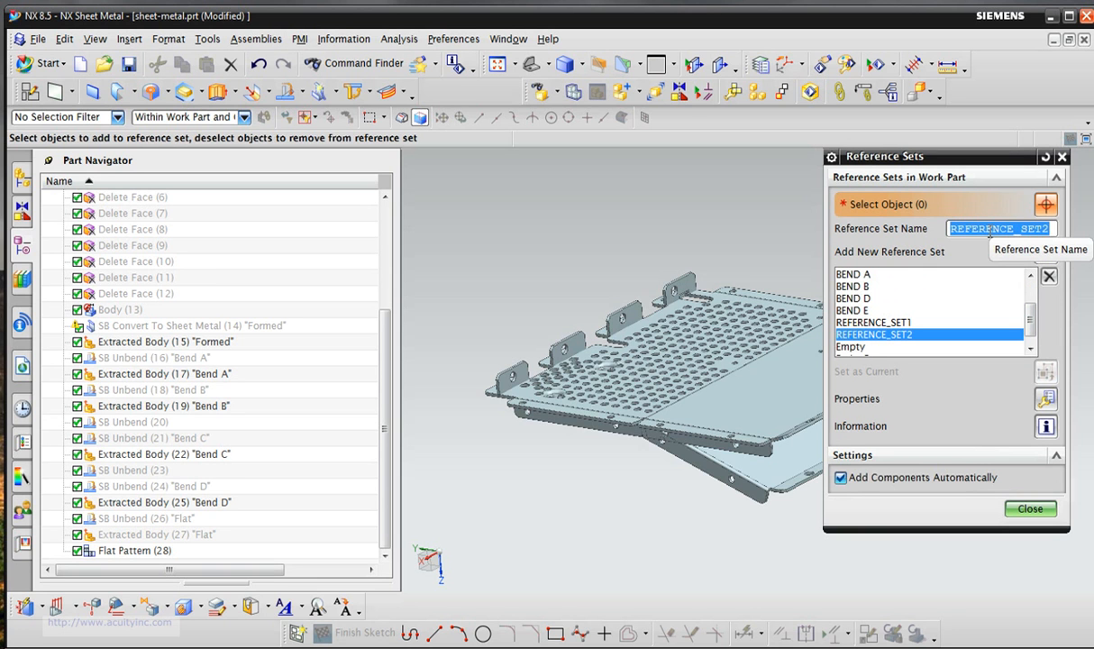
pyautogui.write('Bend C')
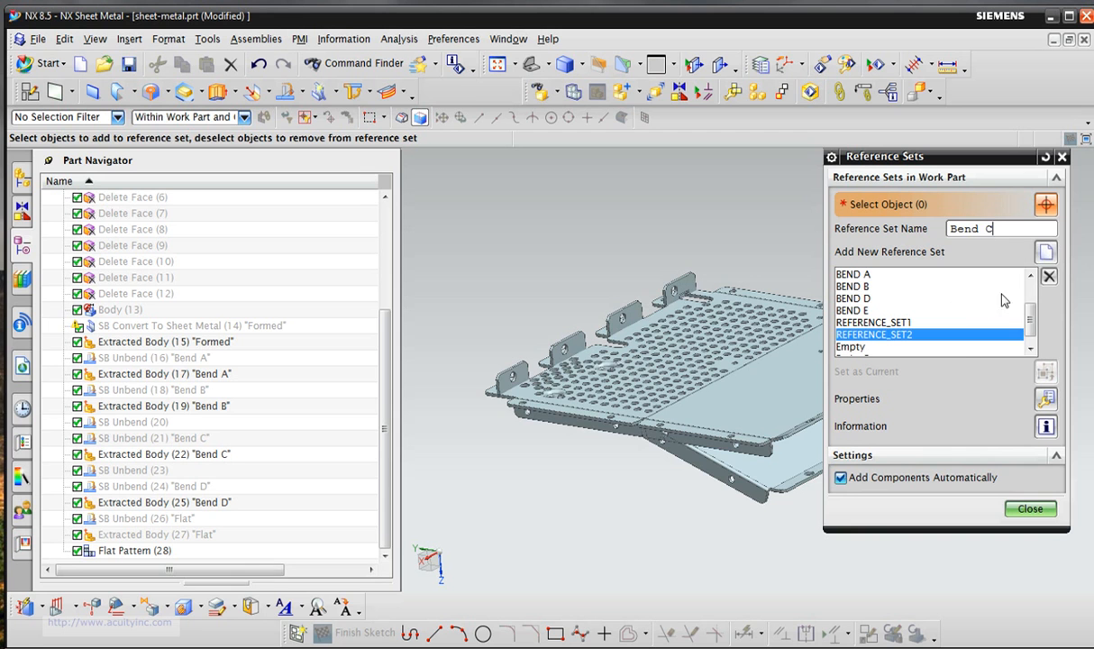
pyautogui.click(214, 454)
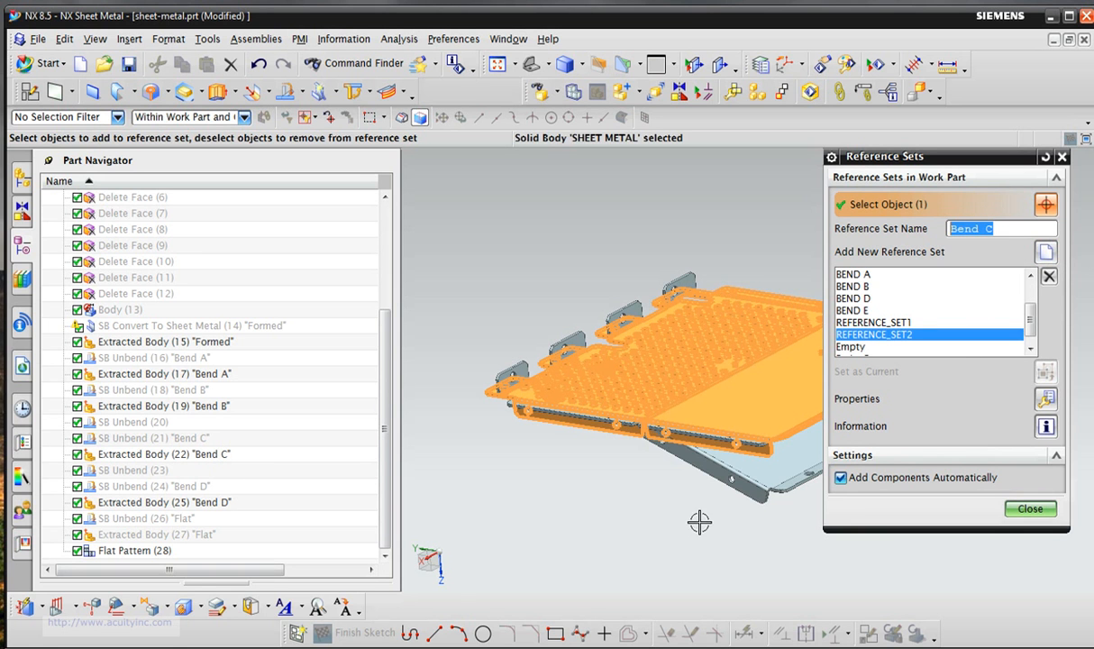
pyautogui.middleClick(641, 483)
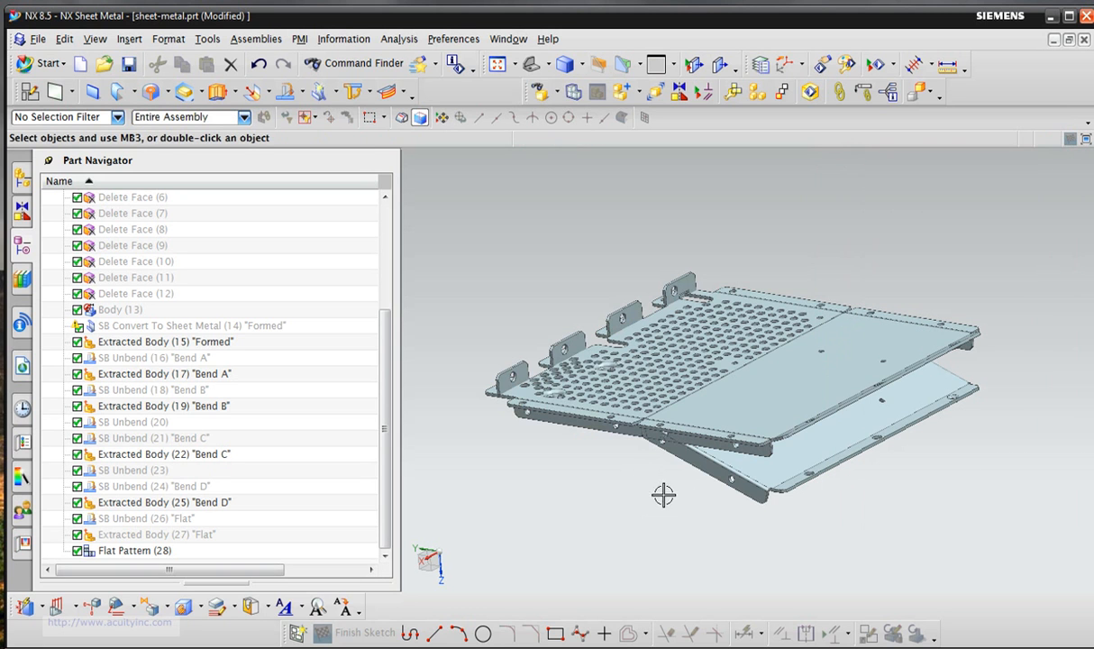
# Create a new parent assembly for the sheet metal part from the Assembly template in millimetres, named sheet_metal_process.
pyautogui.click(200, 40)
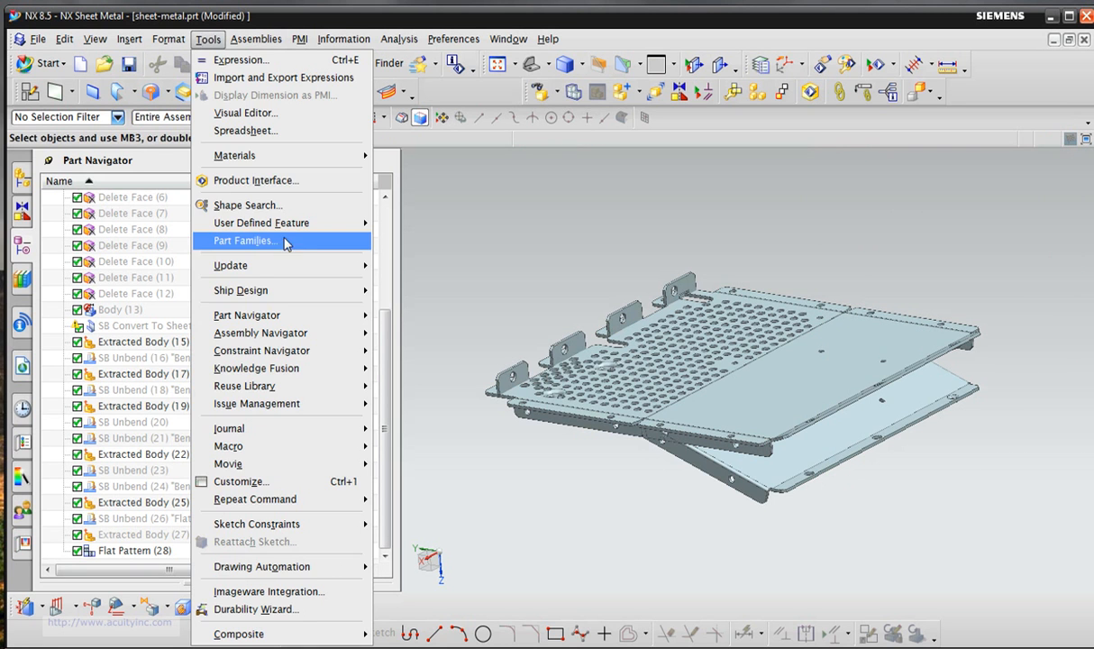
pyautogui.click(511, 218)
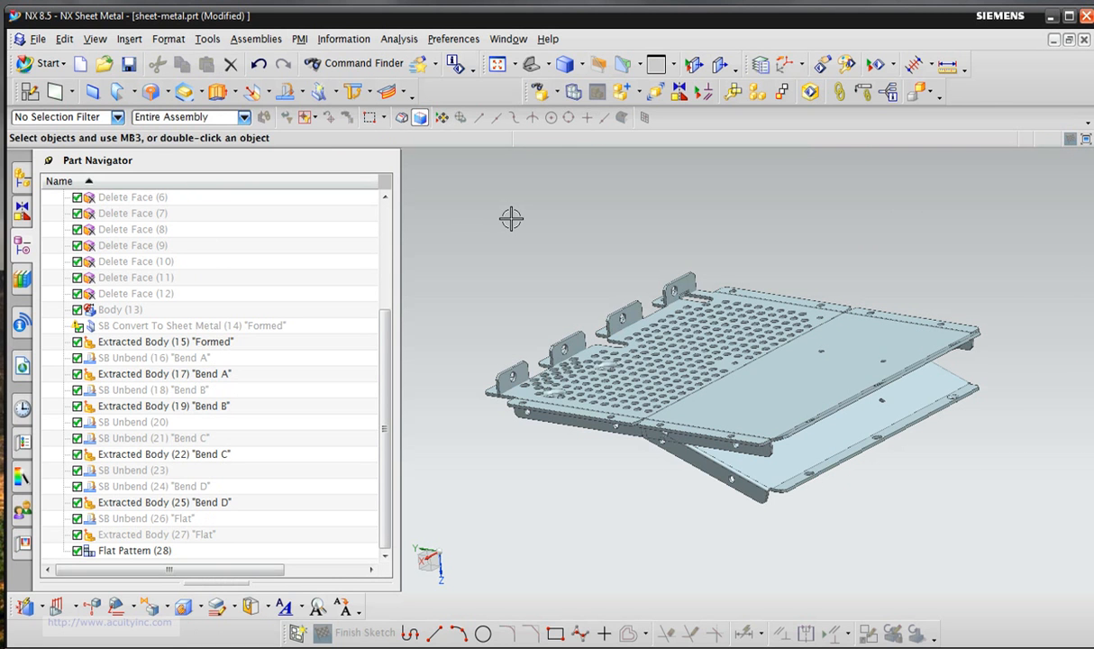
pyautogui.click(638, 92)
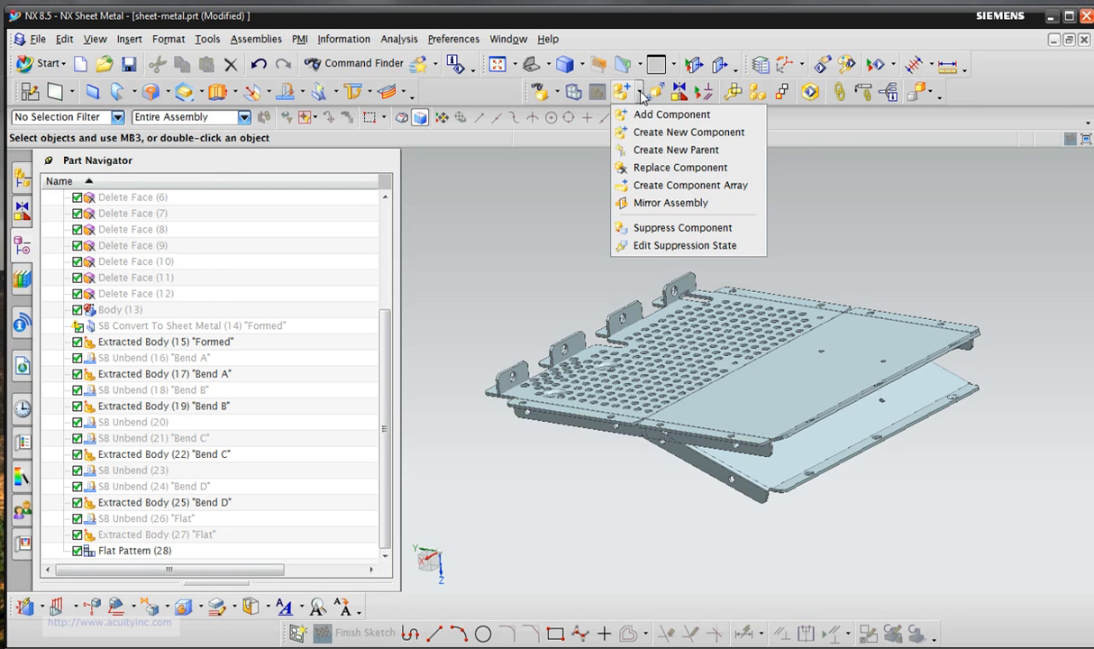
pyautogui.click(656, 150)
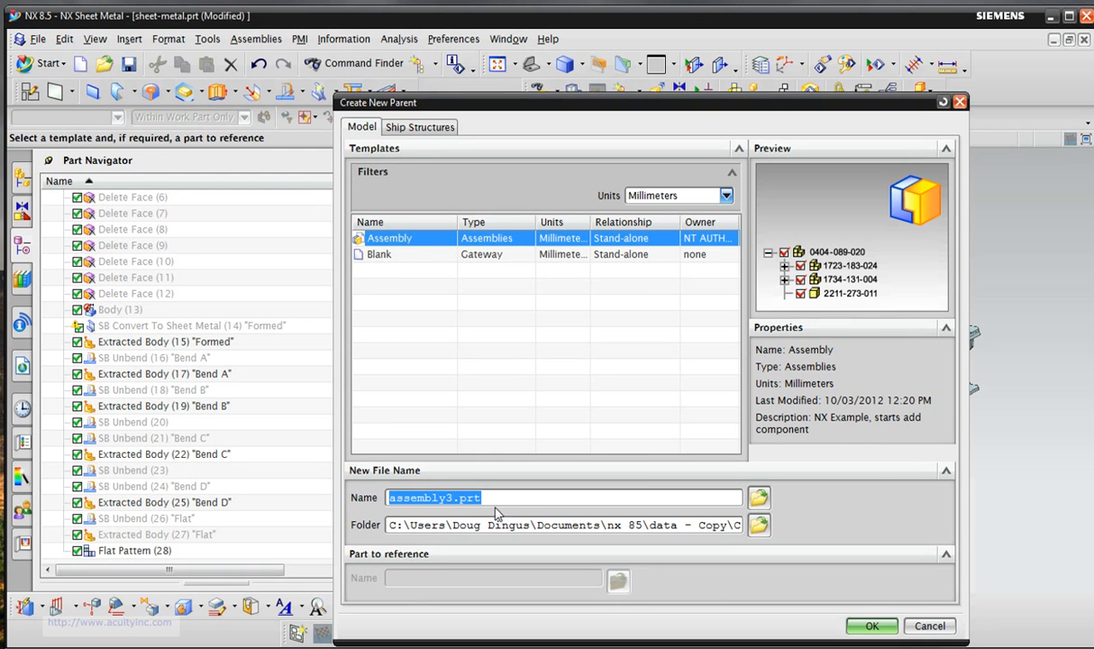
pyautogui.write('sheet_metal_process')
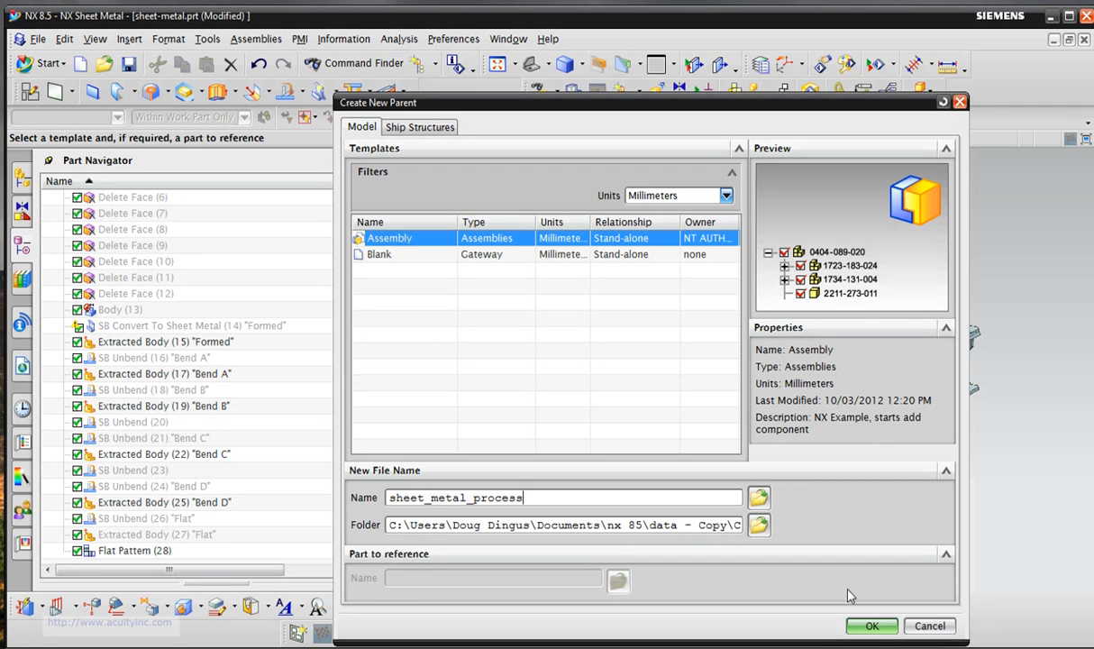
pyautogui.click(871, 626)
pyautogui.click(872, 626)
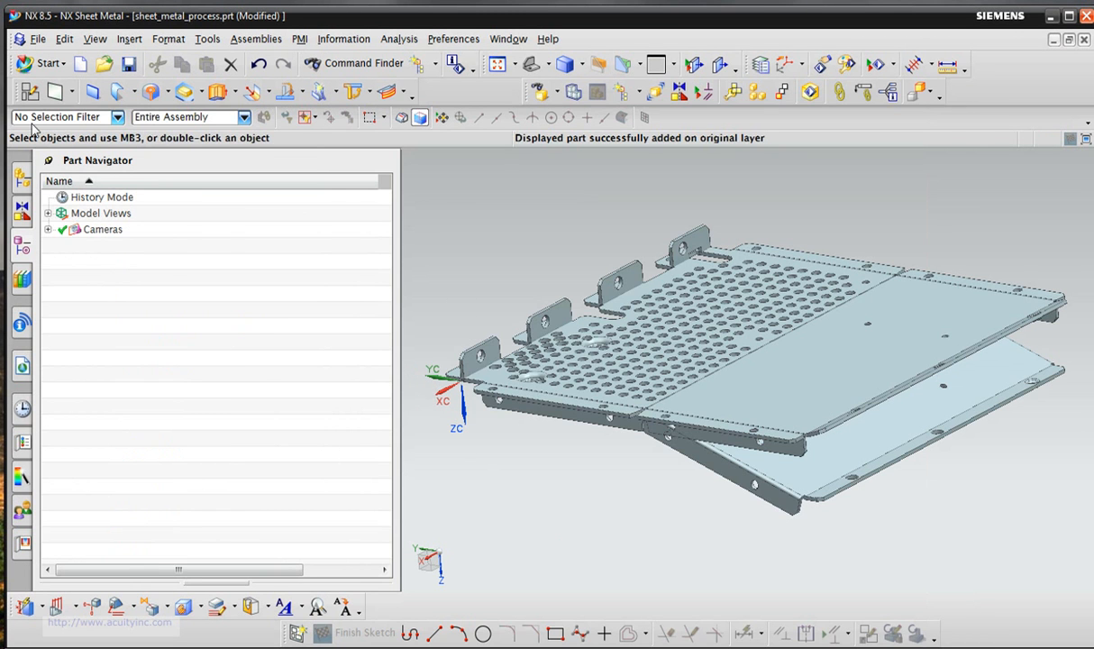
# Copy the sheet-metal component and paste a second instance of it under the sheet_metal_process assembly.
pyautogui.click(22, 176)
pyautogui.click(126, 229)
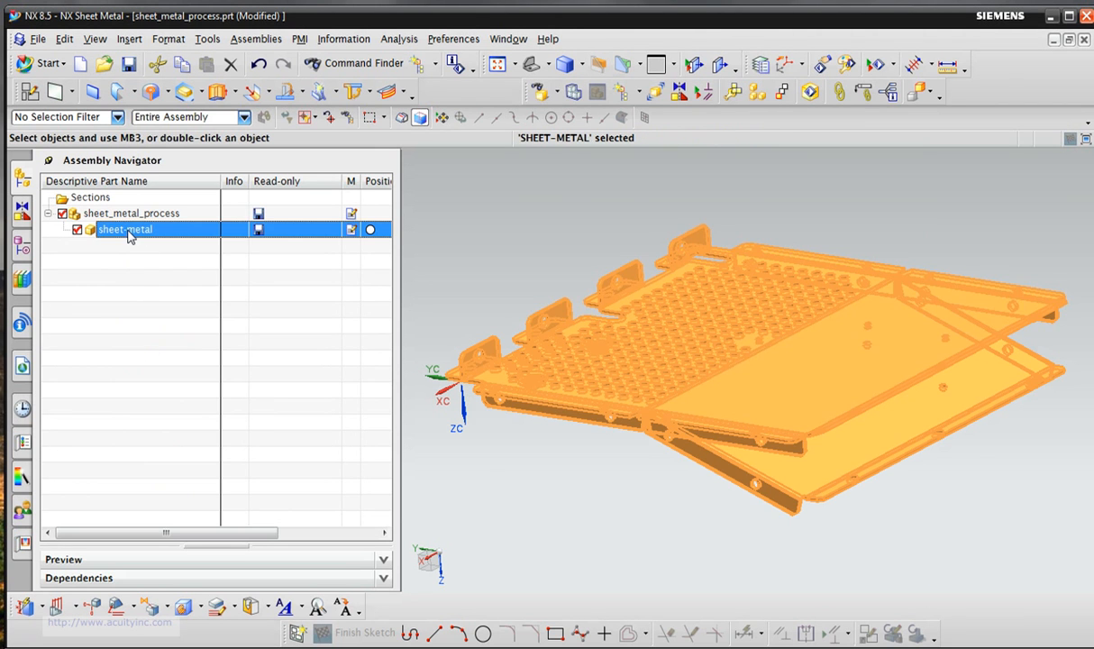
pyautogui.rightClick(128, 234)
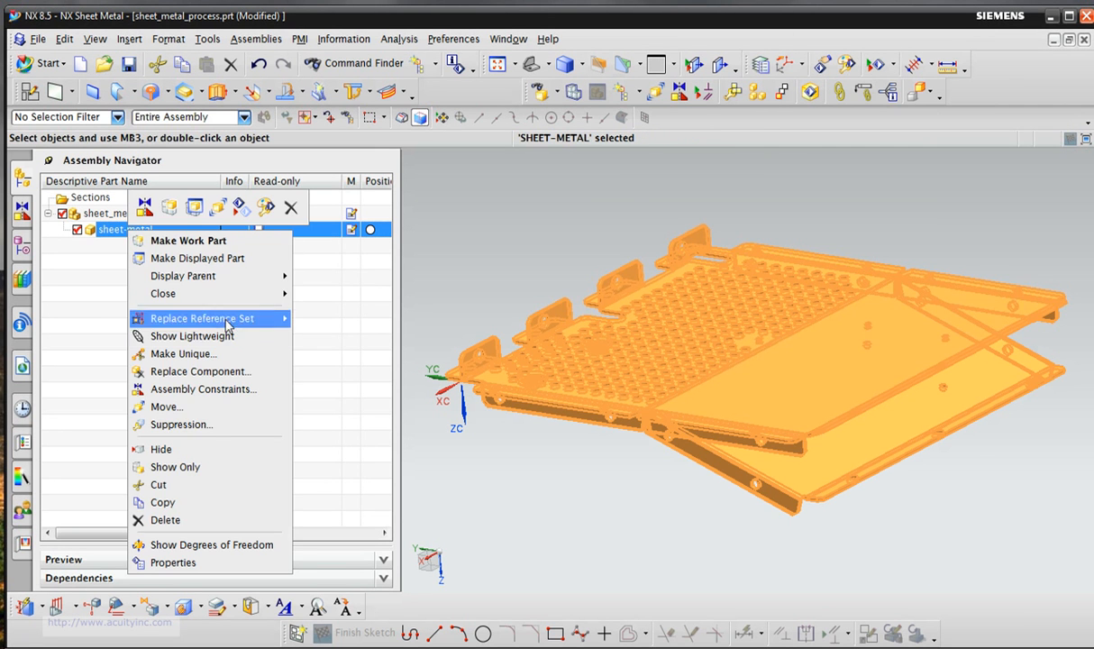
pyautogui.click(193, 505)
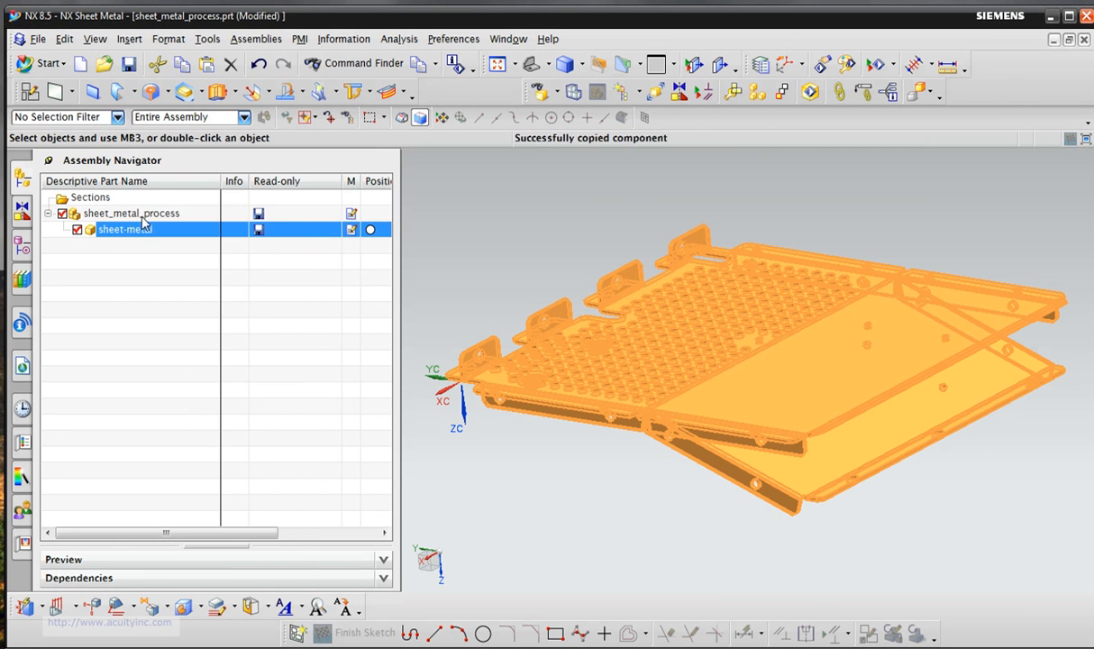
pyautogui.click(142, 217)
pyautogui.rightClick(143, 218)
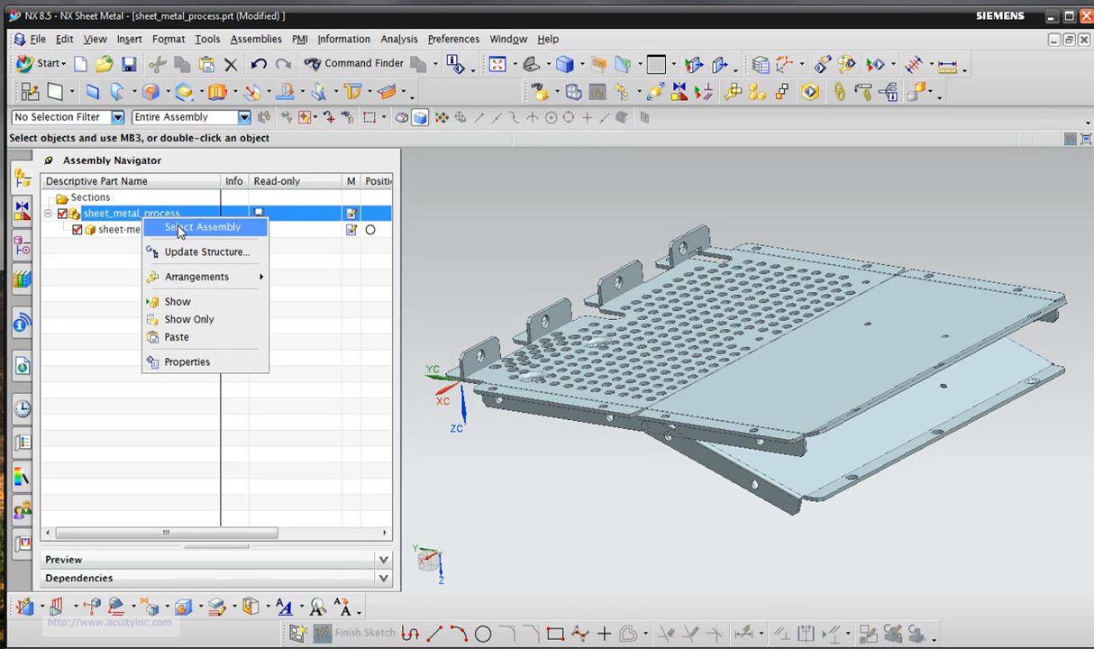
pyautogui.click(190, 340)
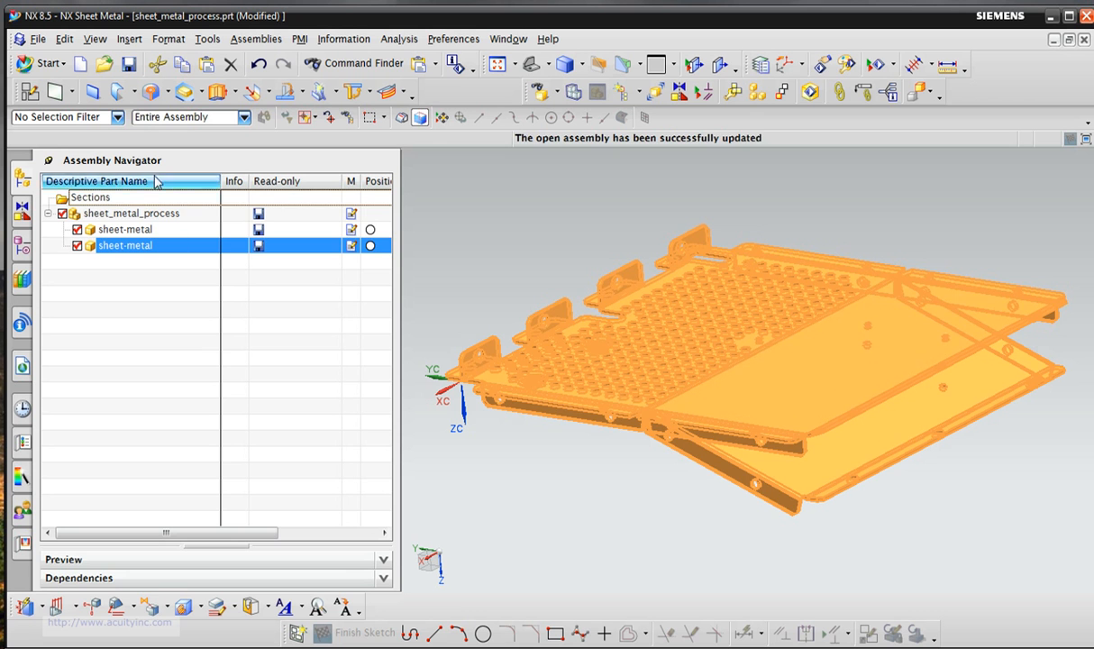
# Paste three more instances of the sheet-metal component under the sheet_metal_process assembly.
pyautogui.click(155, 216)
pyautogui.hotkey('ctrl', 'v')
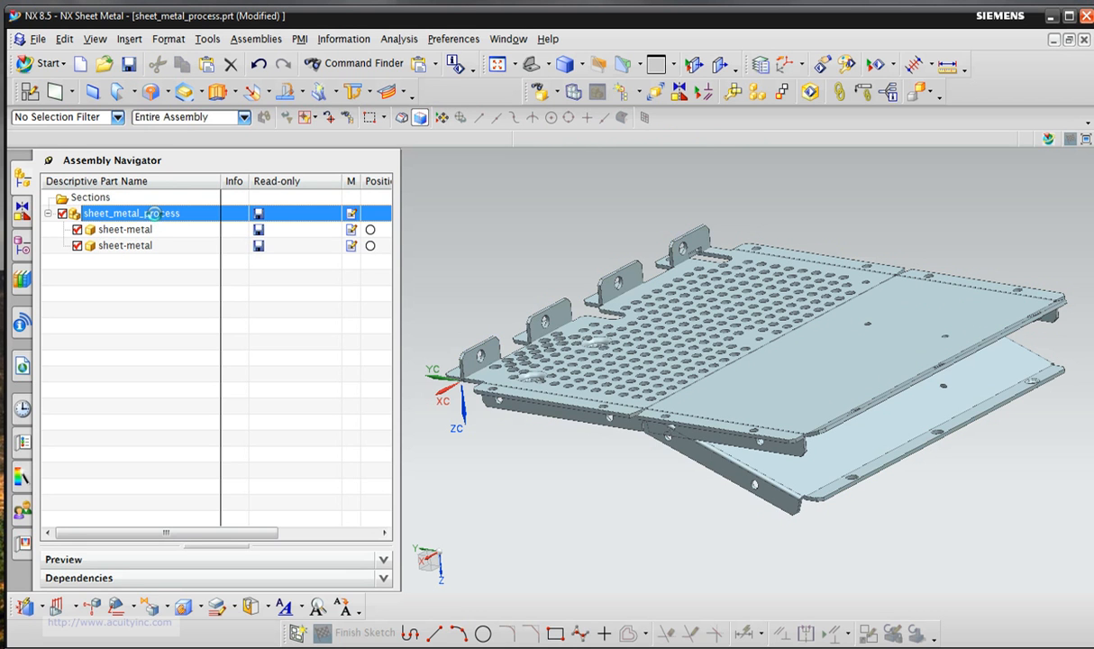
pyautogui.click(156, 217)
pyautogui.hotkey('ctrl', 'v')
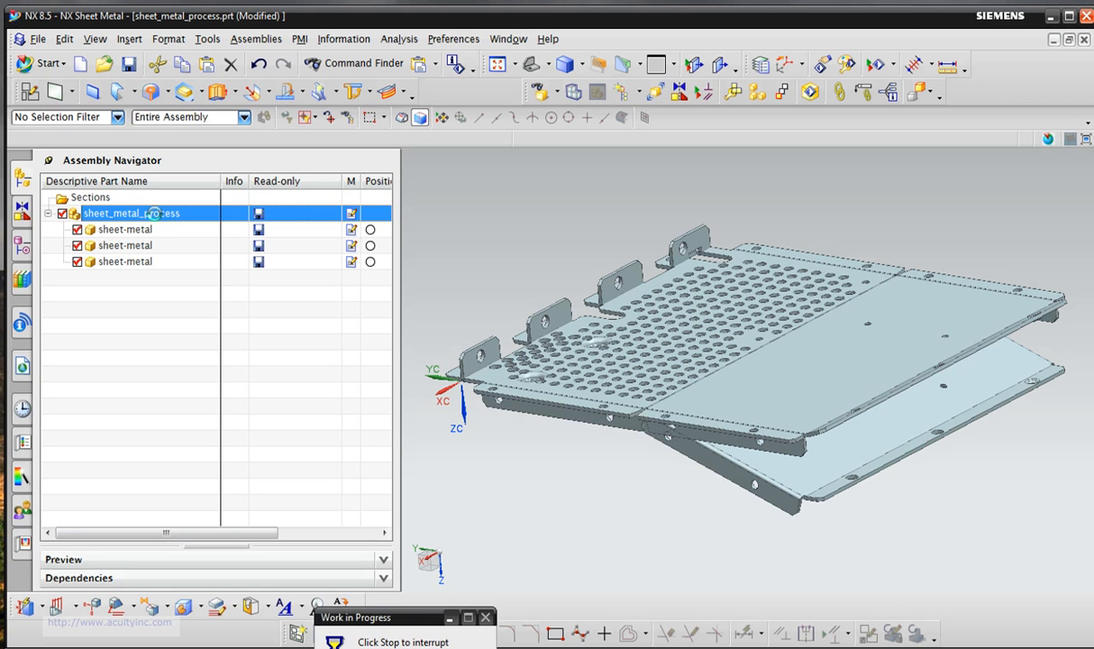
pyautogui.click(155, 214)
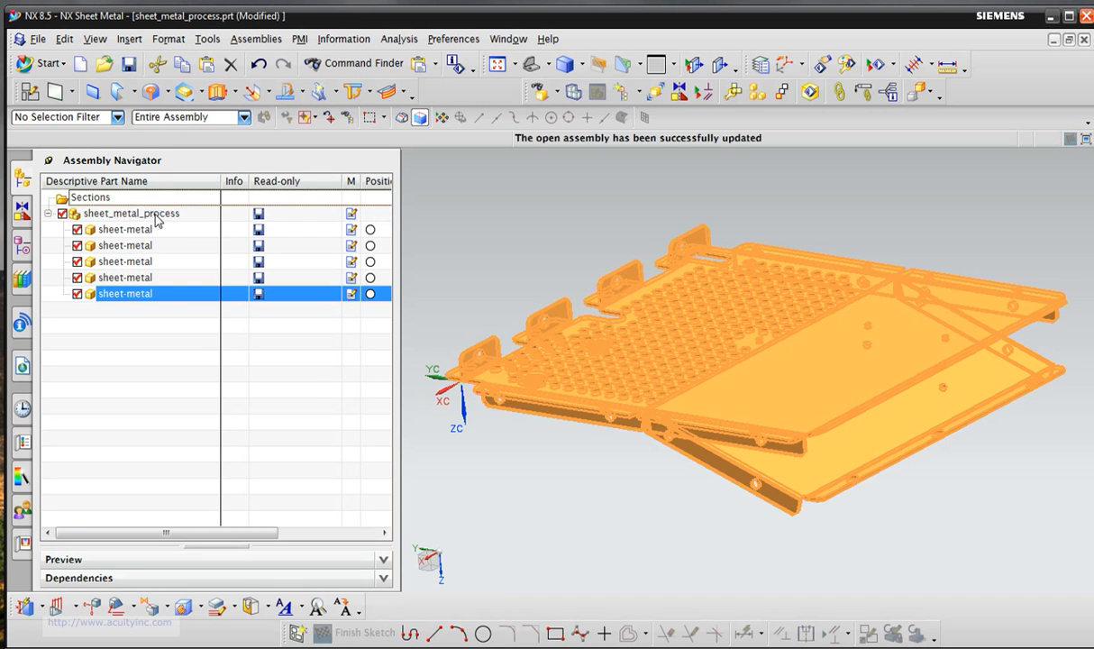
# Replace the reference set of the first sheet-metal instance with BEND A and of the second instance with BEND B.
pyautogui.rightClick(146, 231)
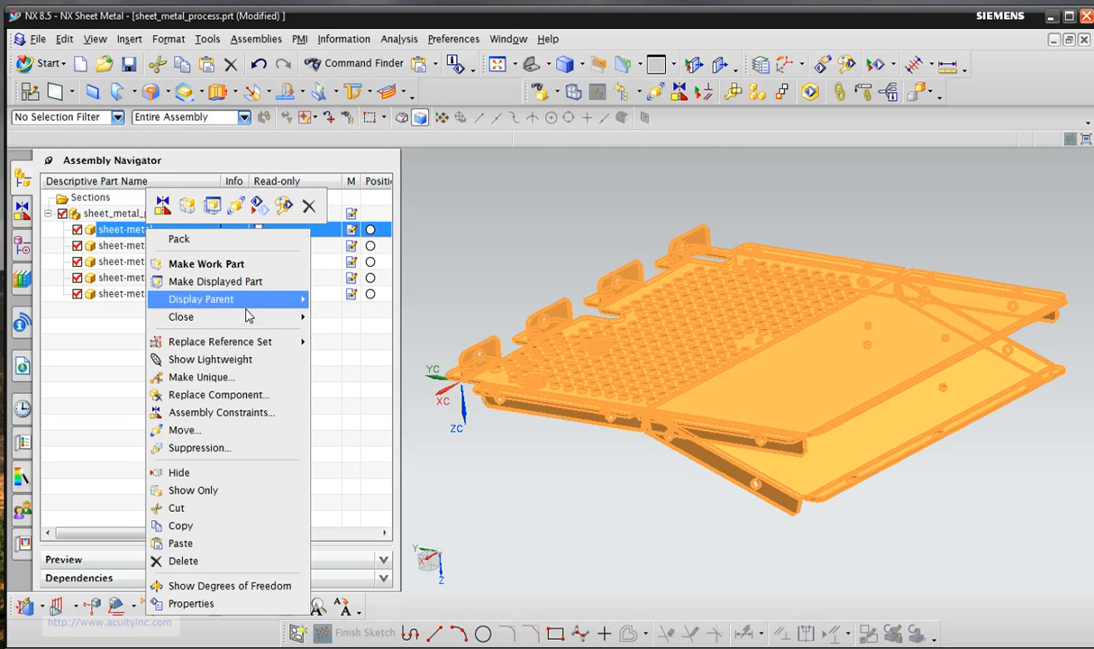
pyautogui.moveTo(248, 342)
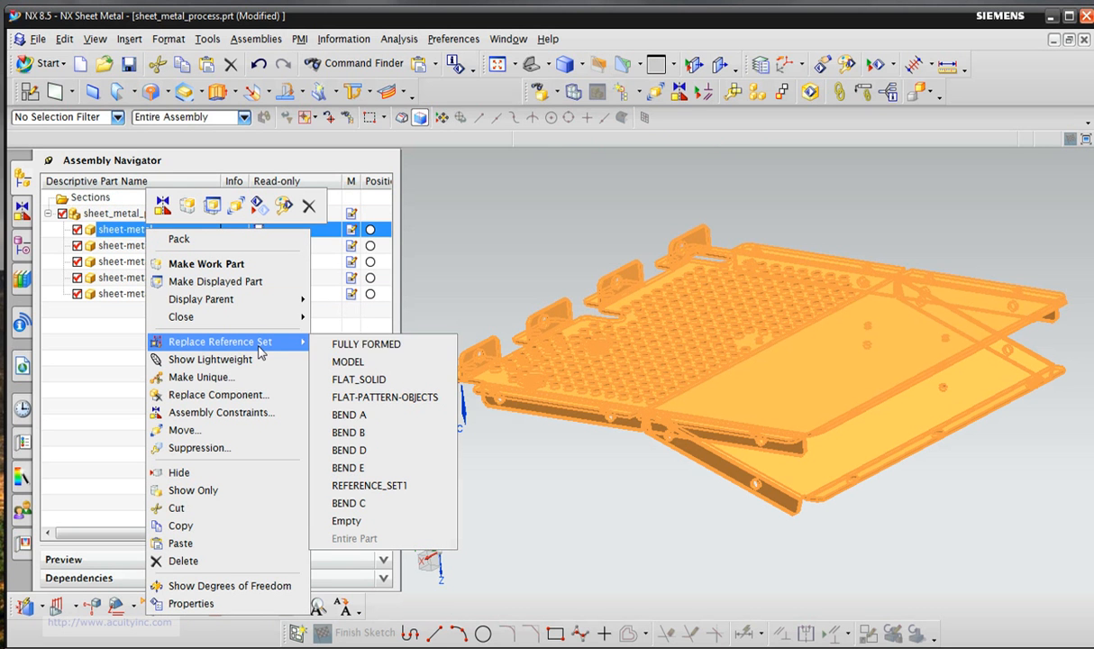
pyautogui.click(360, 415)
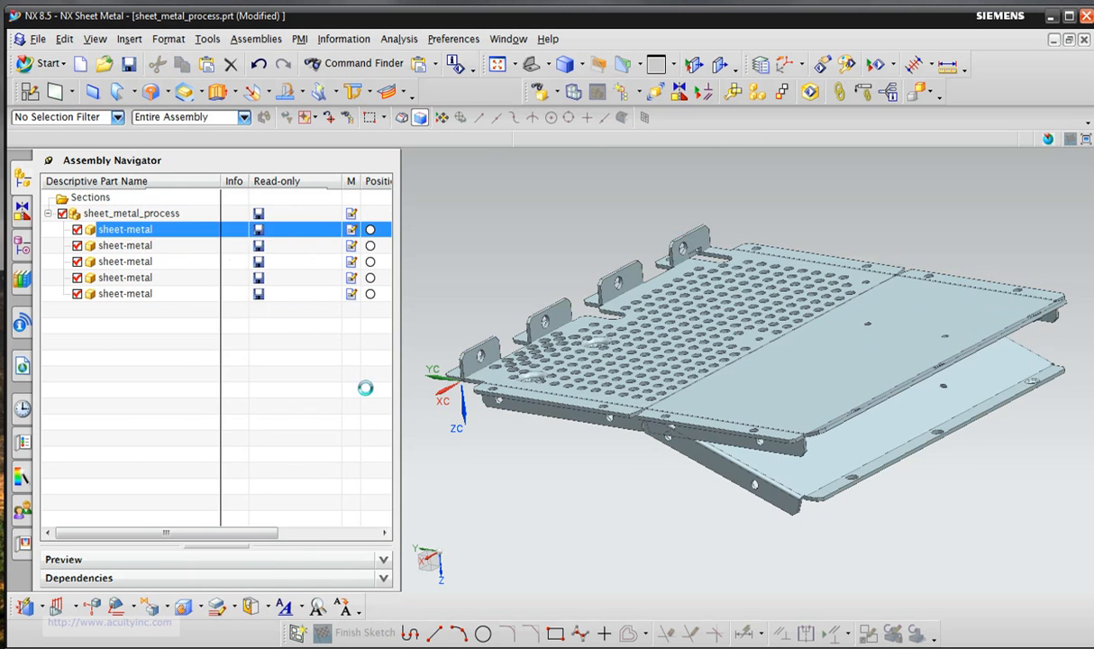
pyautogui.click(126, 245)
pyautogui.rightClick(143, 245)
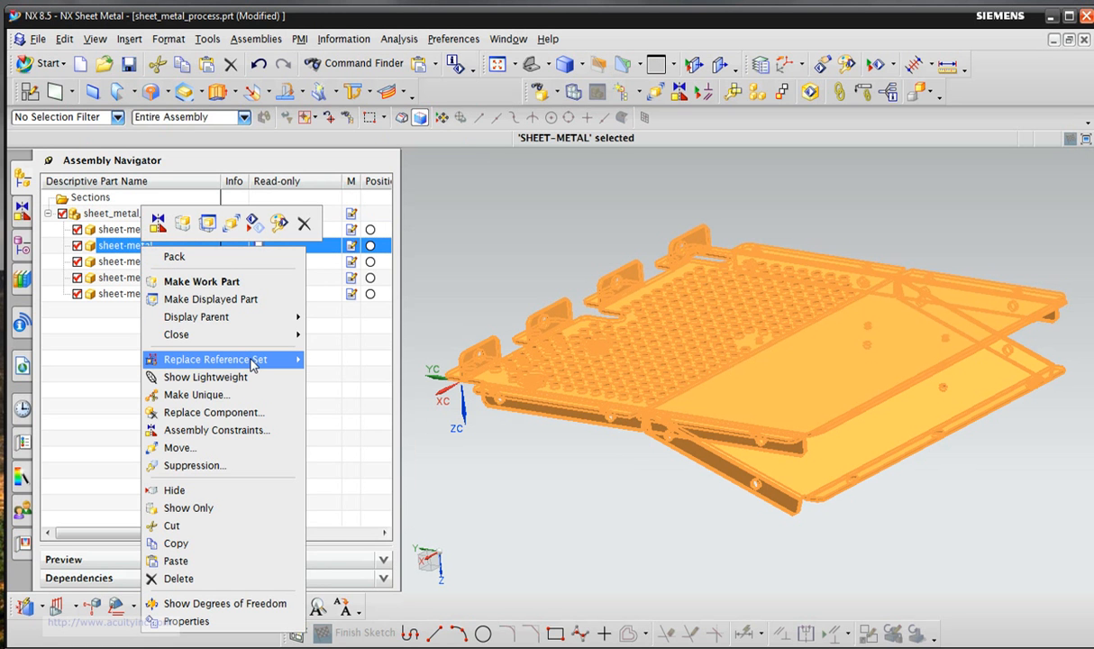
pyautogui.moveTo(241, 357)
pyautogui.click(343, 449)
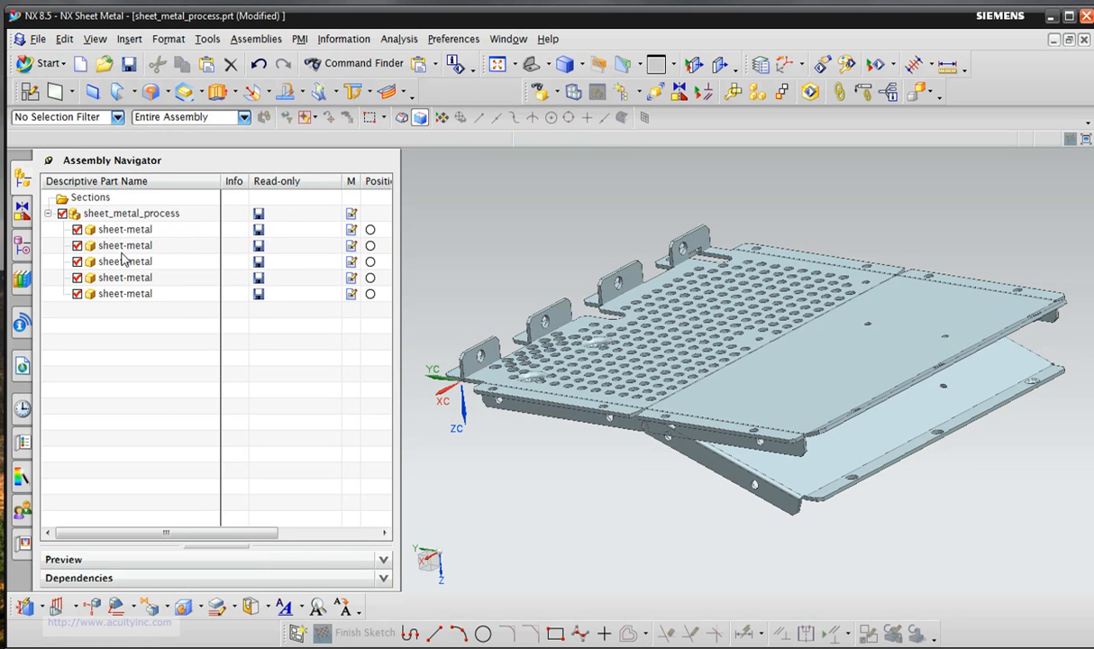
# Replace the reference set of the third sheet-metal instance with BEND C and of the fourth instance with BEND D.
pyautogui.click(135, 262)
pyautogui.rightClick(140, 261)
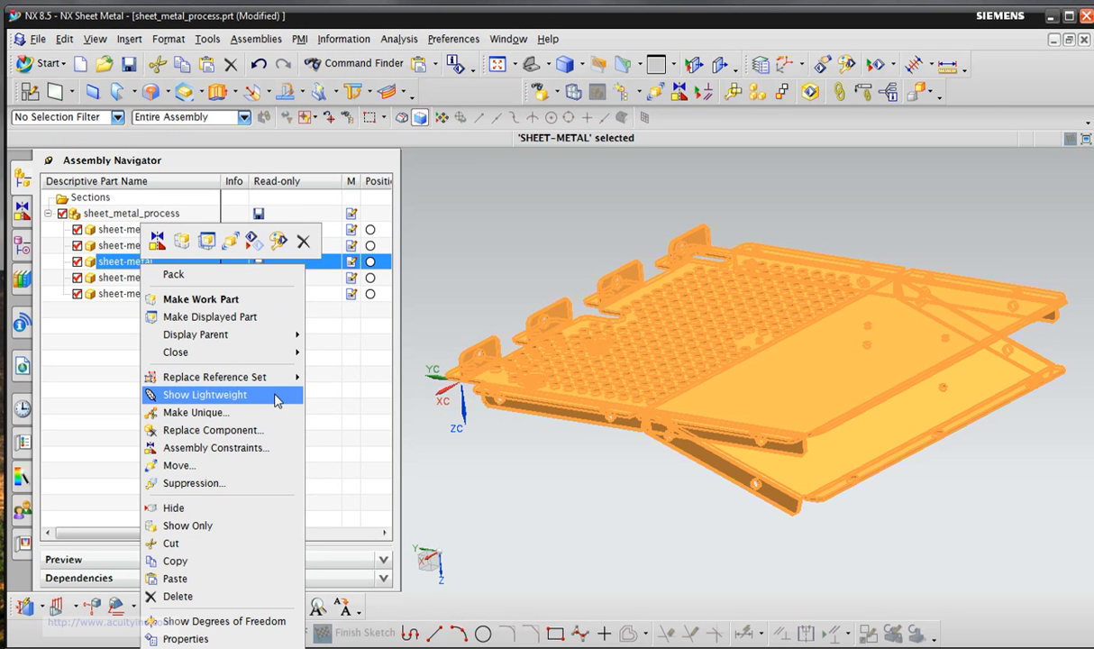
pyautogui.moveTo(281, 383)
pyautogui.click(347, 516)
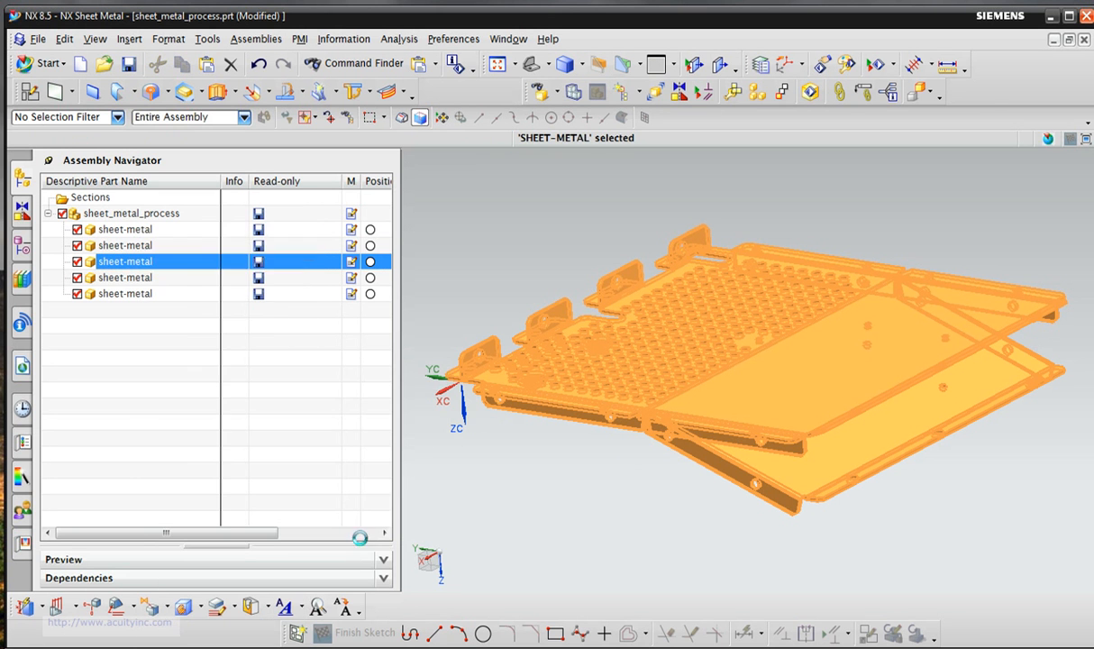
pyautogui.click(136, 280)
pyautogui.rightClick(137, 280)
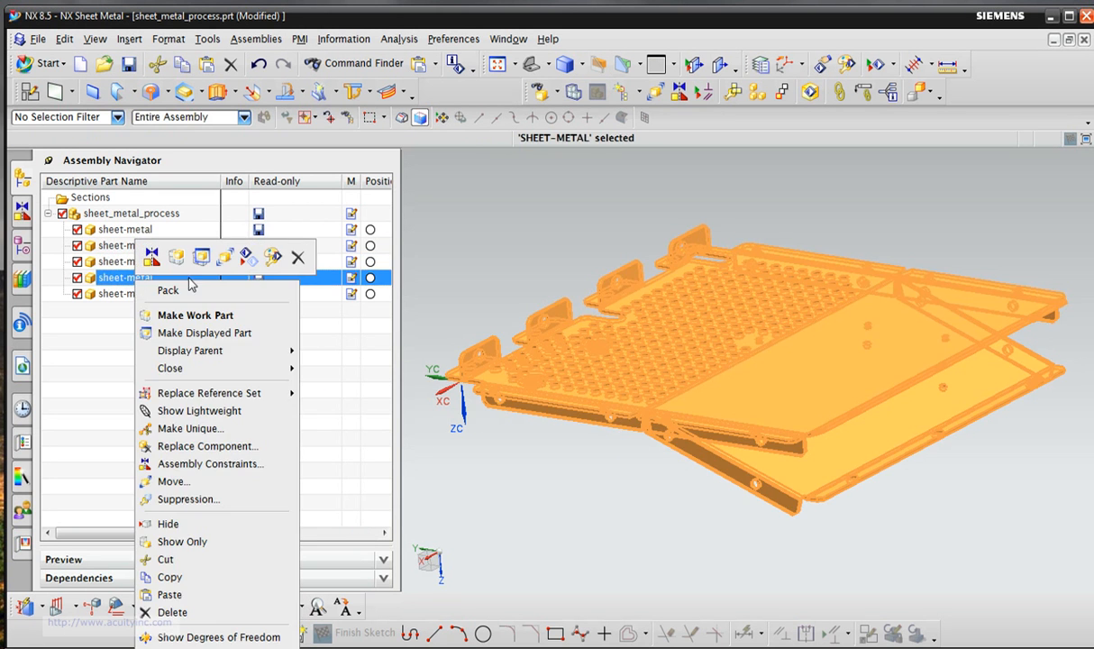
pyautogui.moveTo(267, 403)
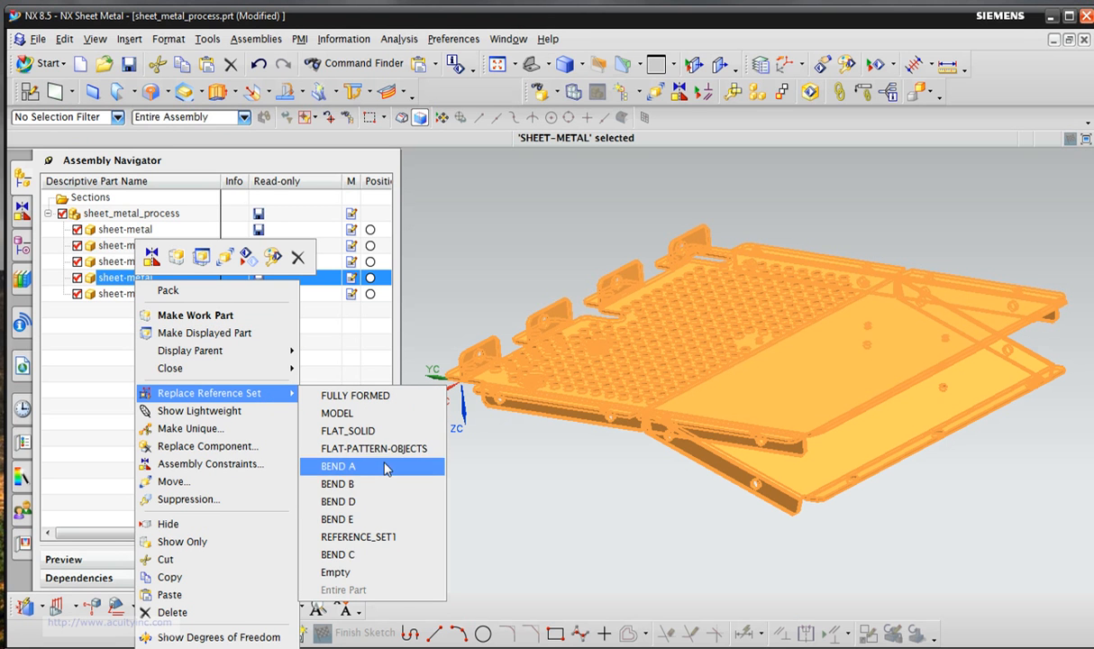
pyautogui.click(347, 502)
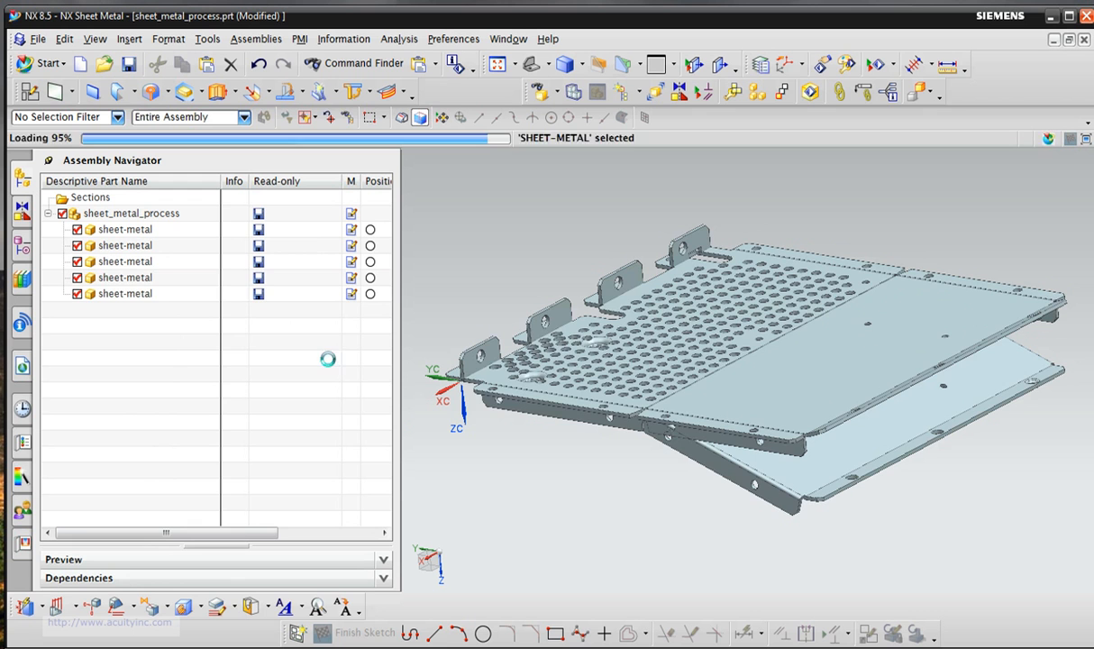
# Replace the reference set of the fifth sheet-metal instance with FULLY FORMED.
pyautogui.click(140, 300)
pyautogui.rightClick(140, 299)
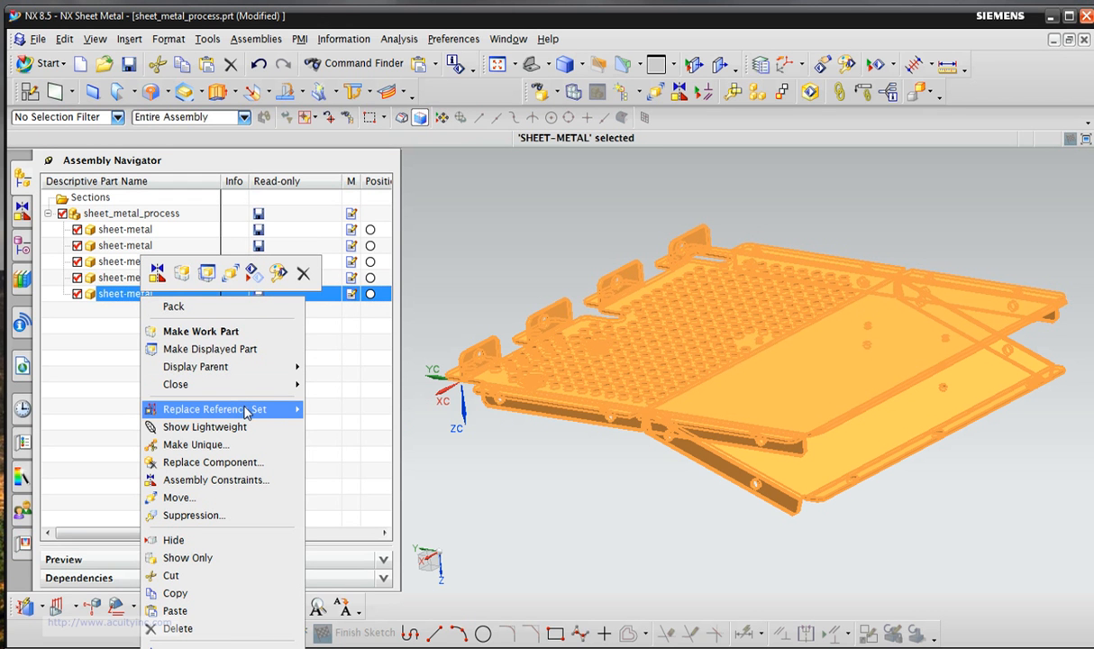
pyautogui.moveTo(245, 410)
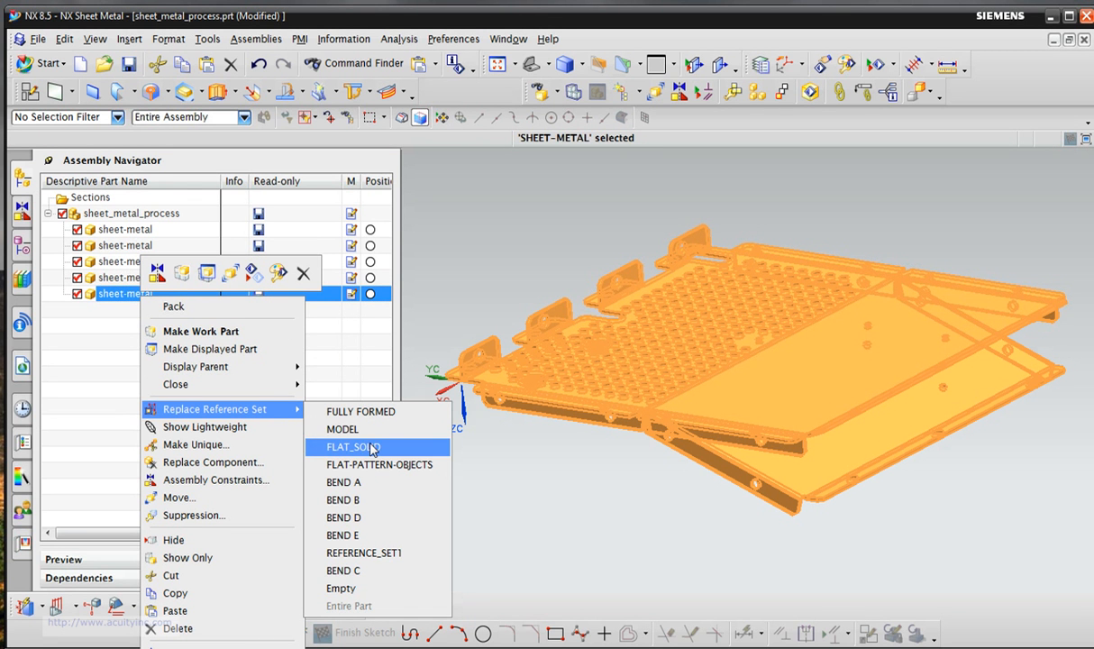
pyautogui.click(360, 412)
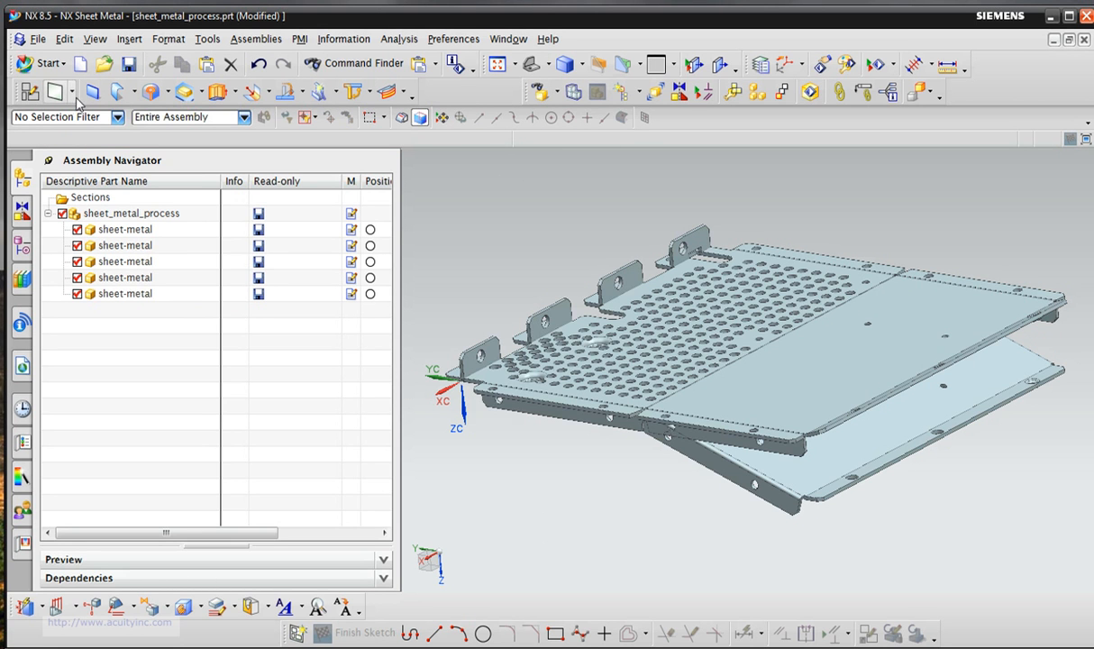
# Create an A0 millimetre drawing sheet_metal_process_dwg1.prt of the assembly, leaving the title block empty and skipping the View Creation Wizard.
pyautogui.click(38, 39)
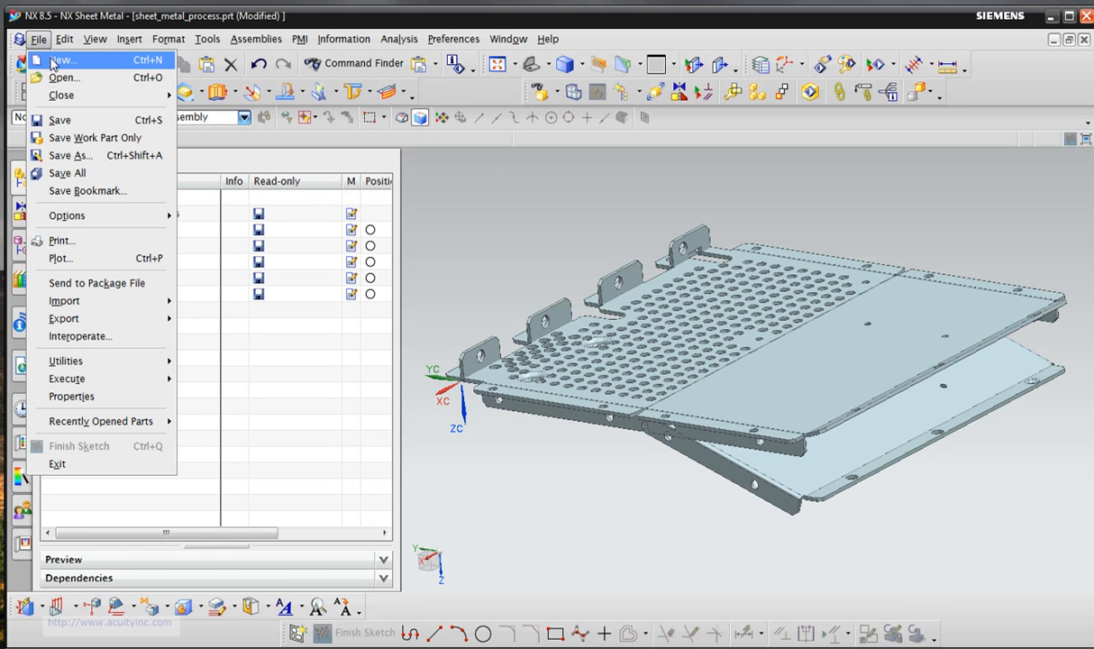
pyautogui.click(54, 59)
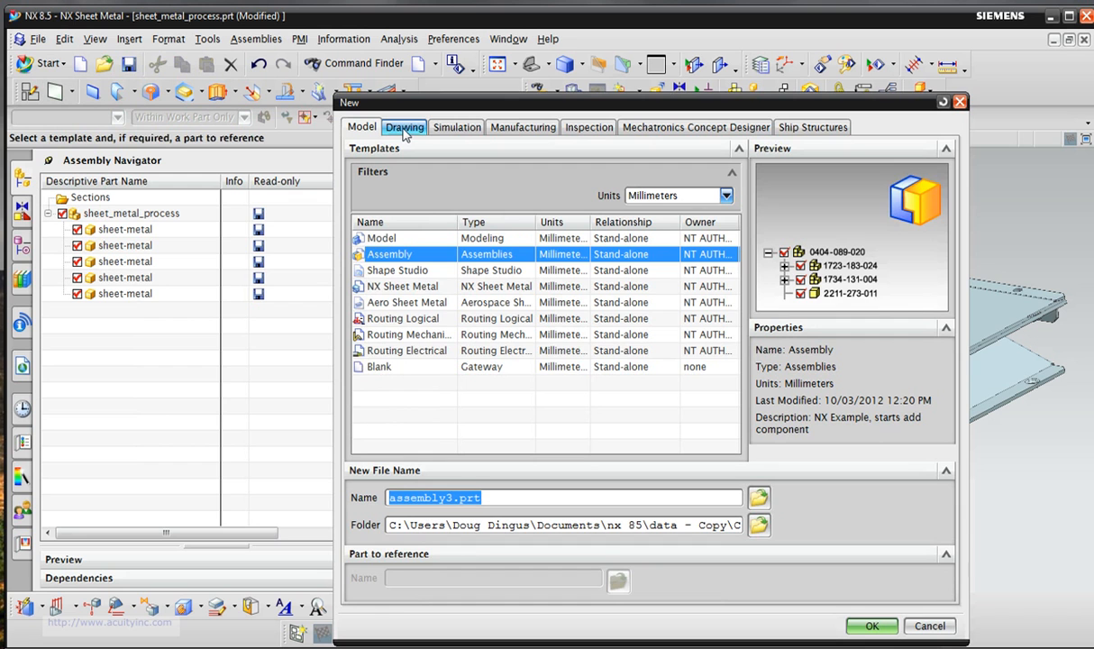
pyautogui.click(404, 129)
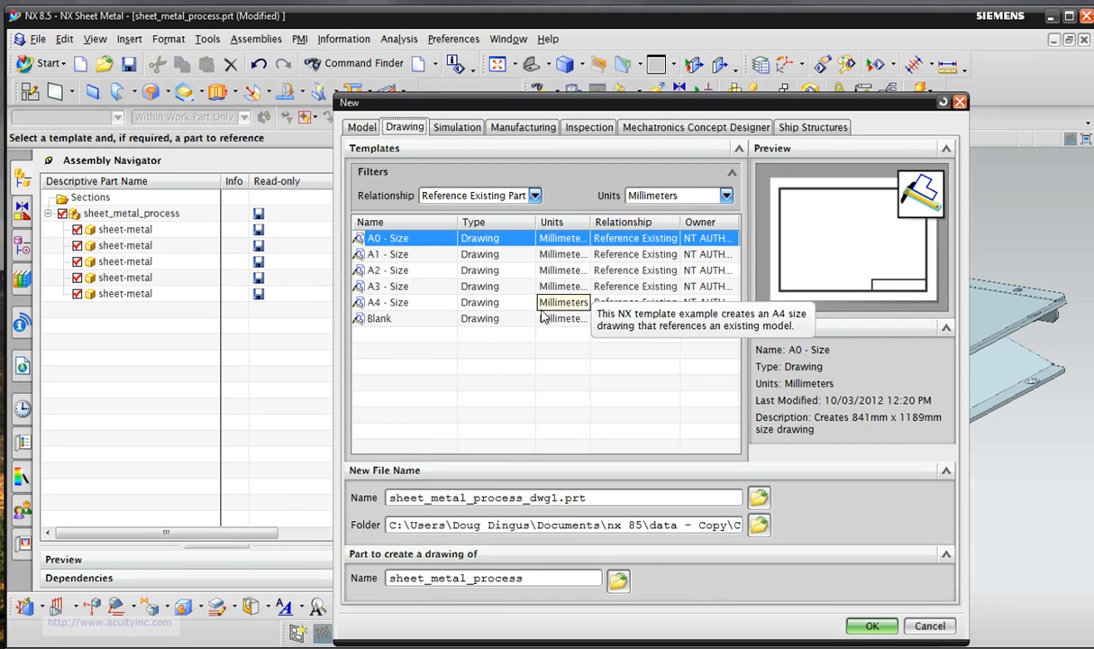
pyautogui.click(869, 627)
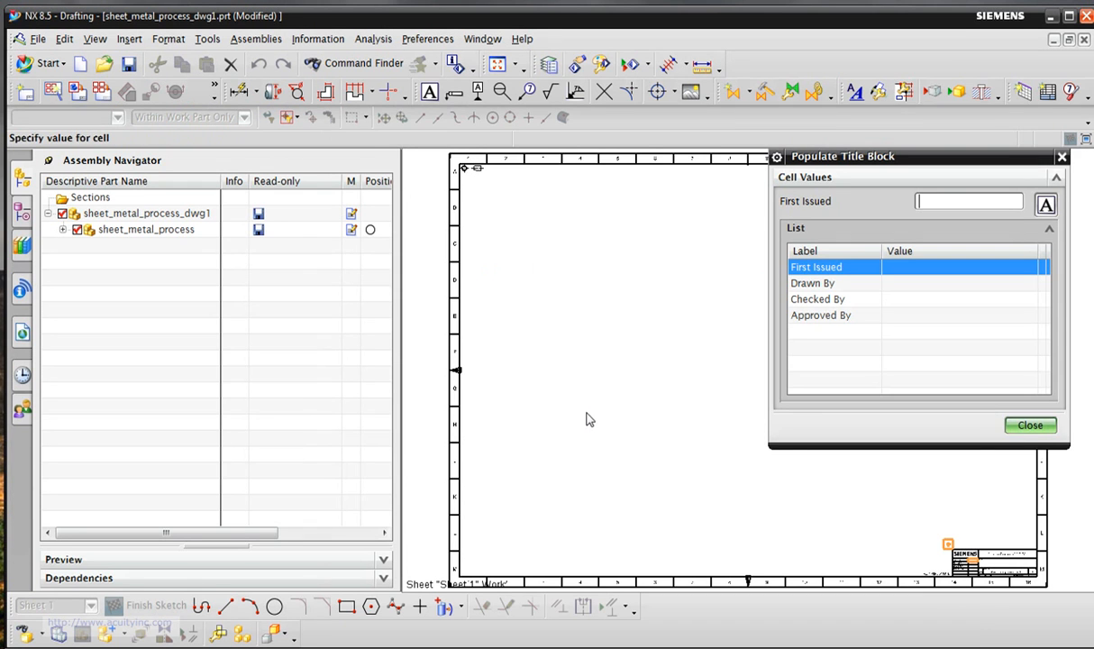
pyautogui.click(1043, 430)
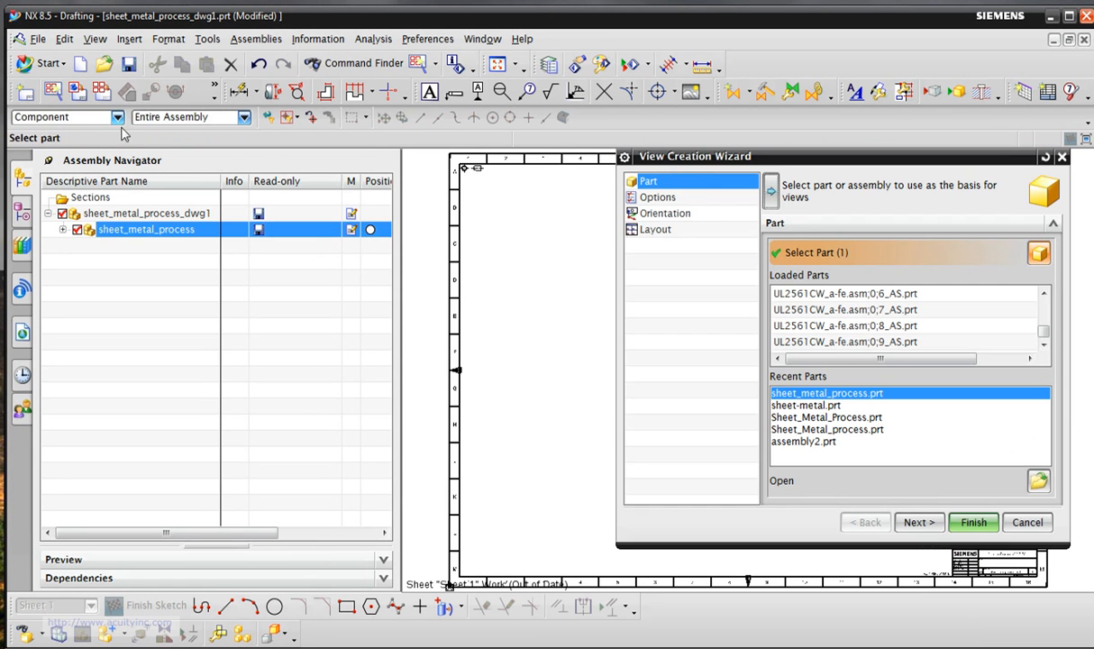
pyautogui.click(1028, 522)
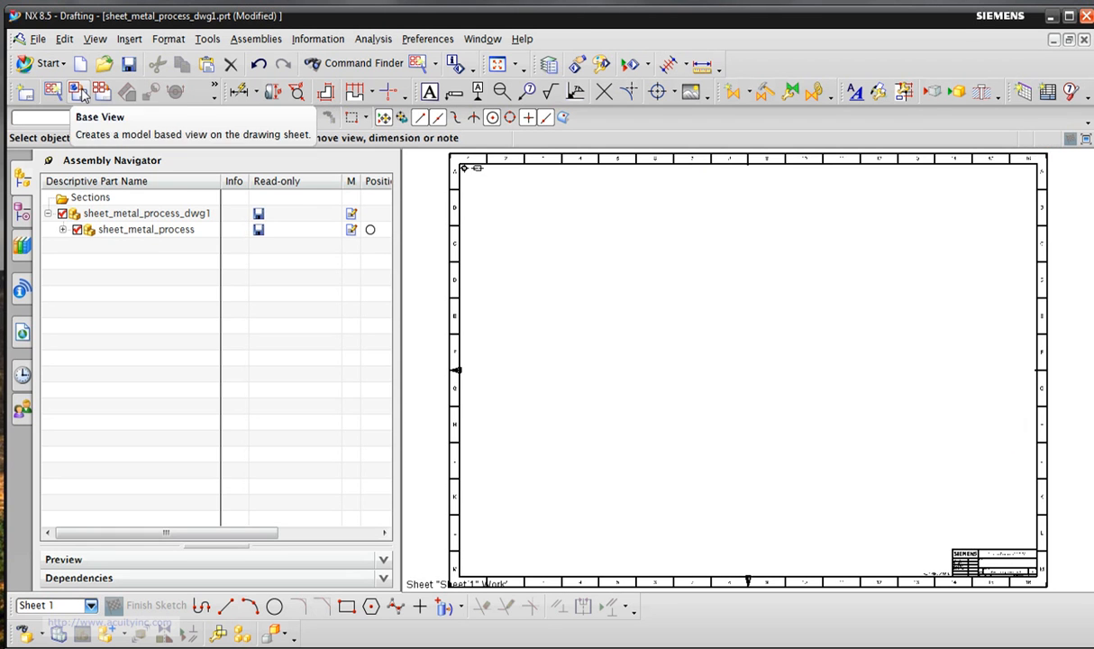
# Place a base view of the assembly at 1:1 scale in the sheet's upper-left area, oriented as a tilted pictorial view, without projected views.
pyautogui.click(63, 230)
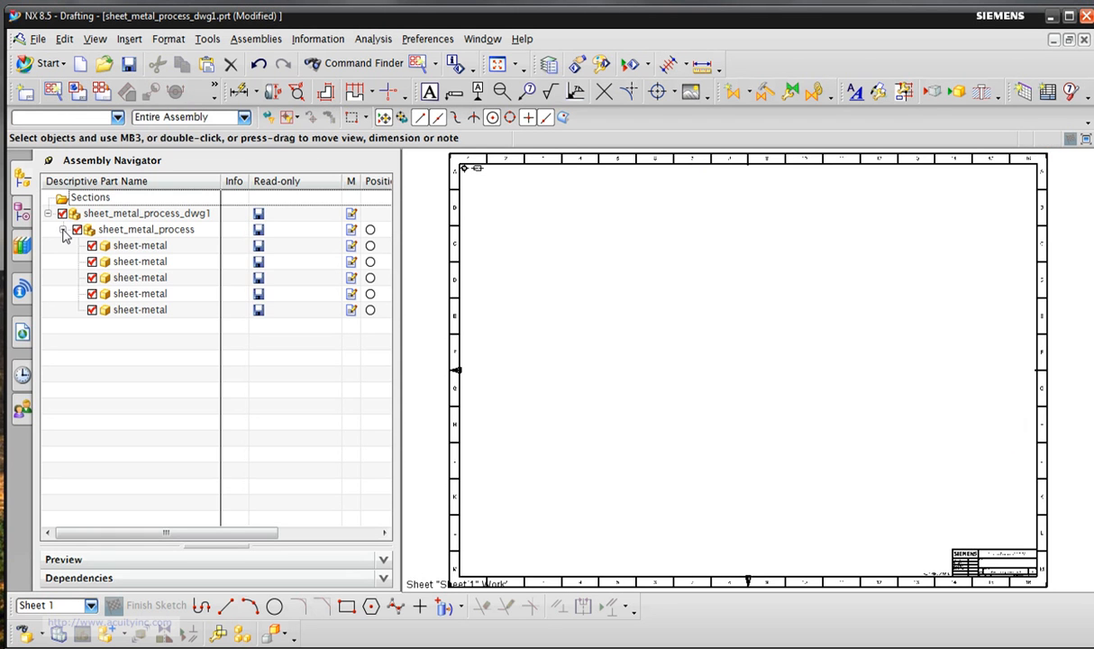
pyautogui.click(79, 92)
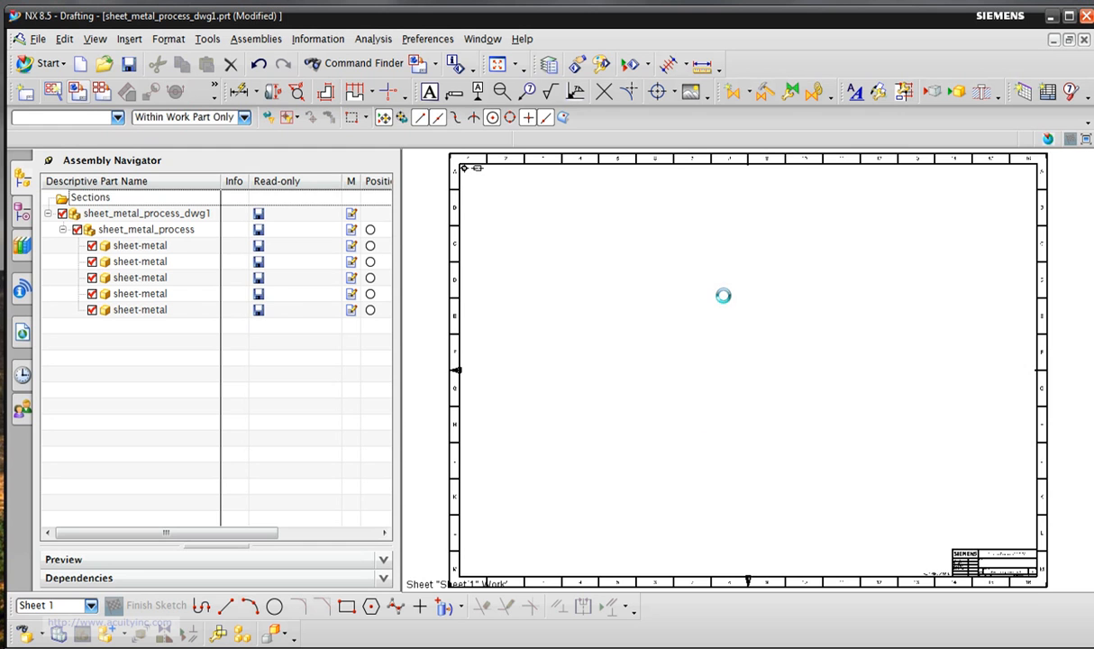
pyautogui.moveTo(1073, 320); pyautogui.dragTo(1071, 388)
pyautogui.click(1046, 437)
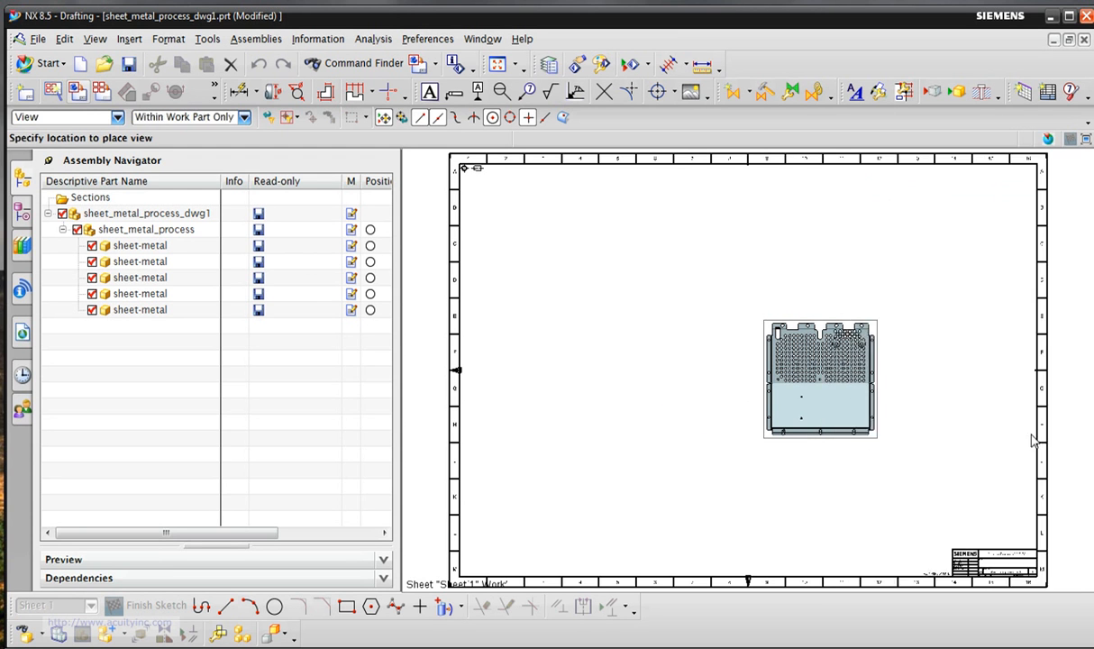
pyautogui.moveTo(773, 457); pyautogui.dragTo(779, 450, button='middle')
pyautogui.moveTo(765, 465); pyautogui.dragTo(752, 397, button='middle')
pyautogui.scroll(2, 747, 406)
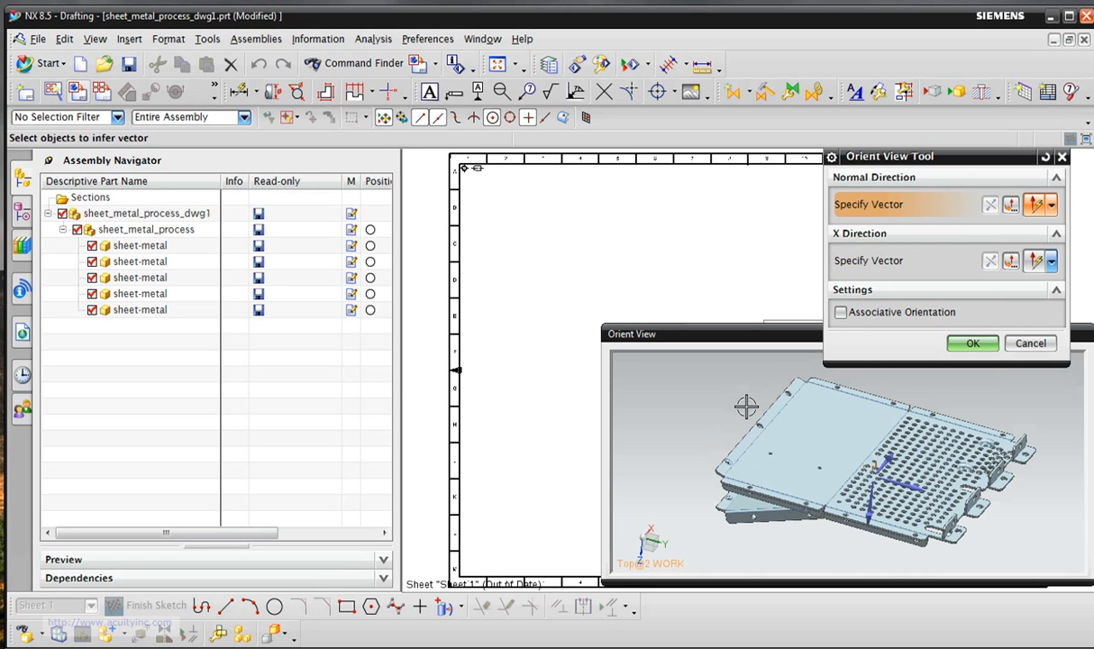
pyautogui.click(974, 344)
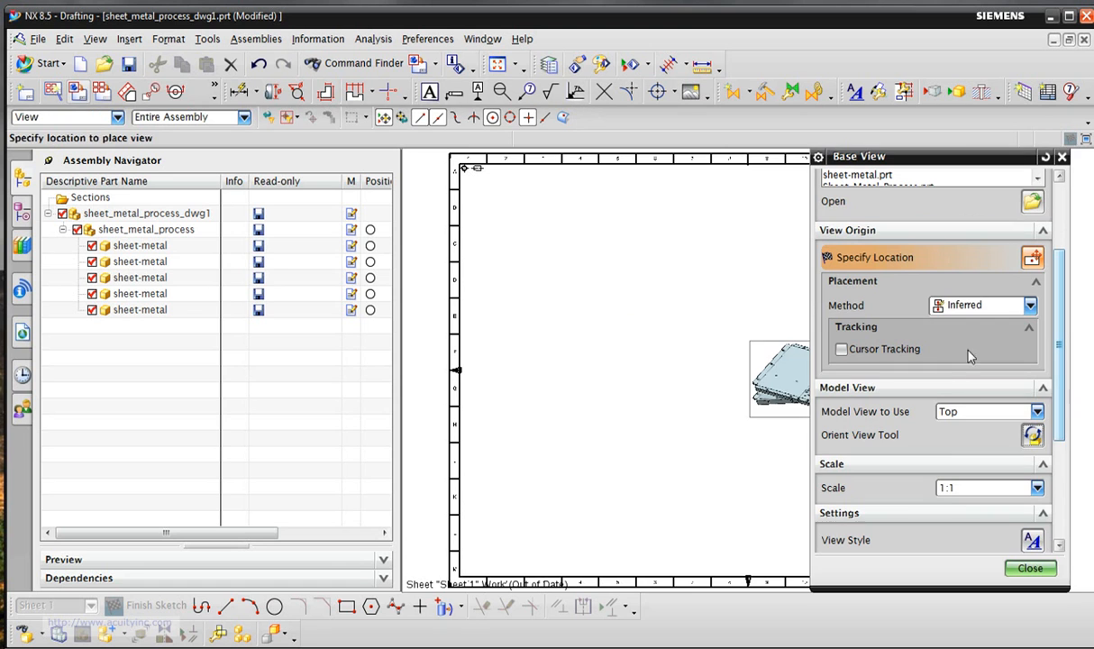
pyautogui.click(589, 231)
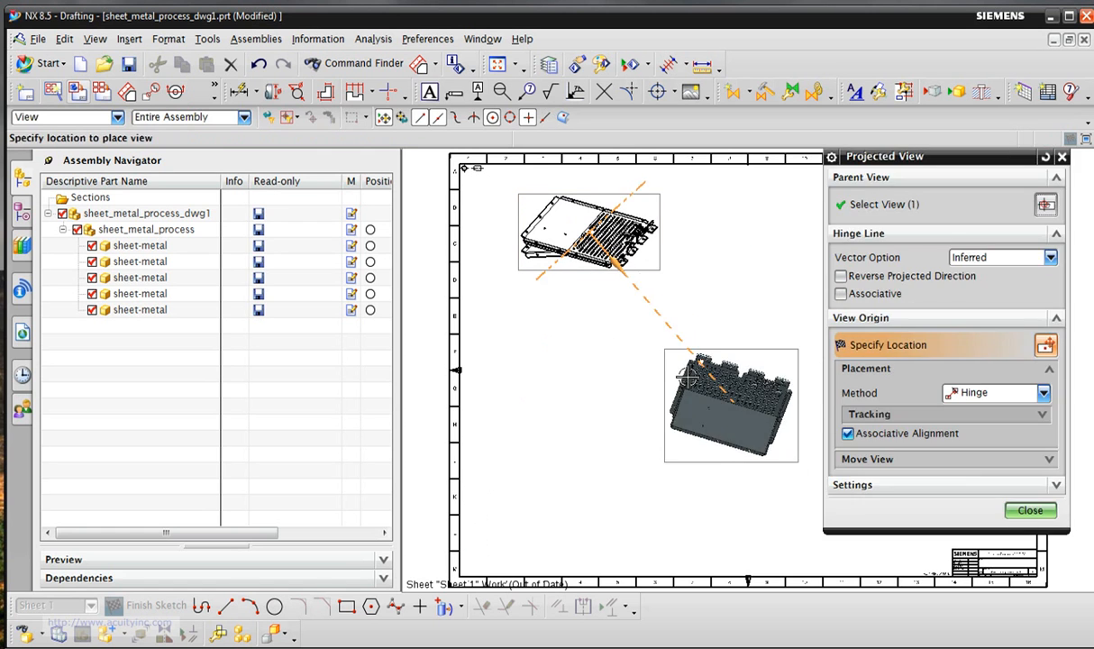
pyautogui.press('Escape')
# Copy the assembly view and paste four copies, three aligned in a column beneath the original and one level with it in a second column.
pyautogui.rightClick(647, 268)
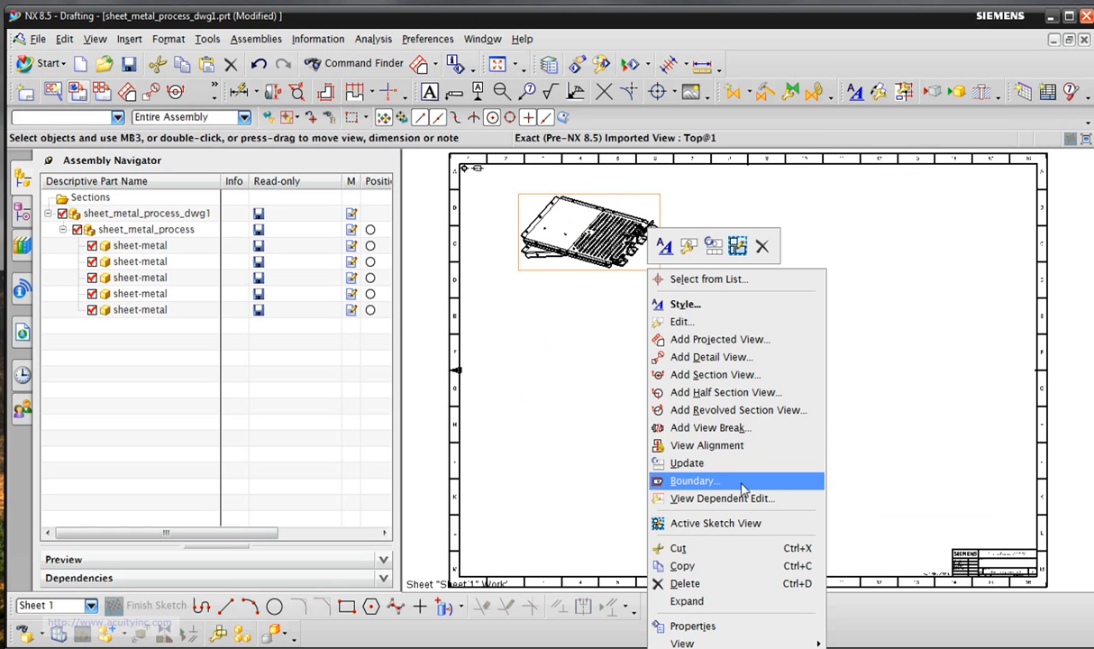
pyautogui.click(724, 570)
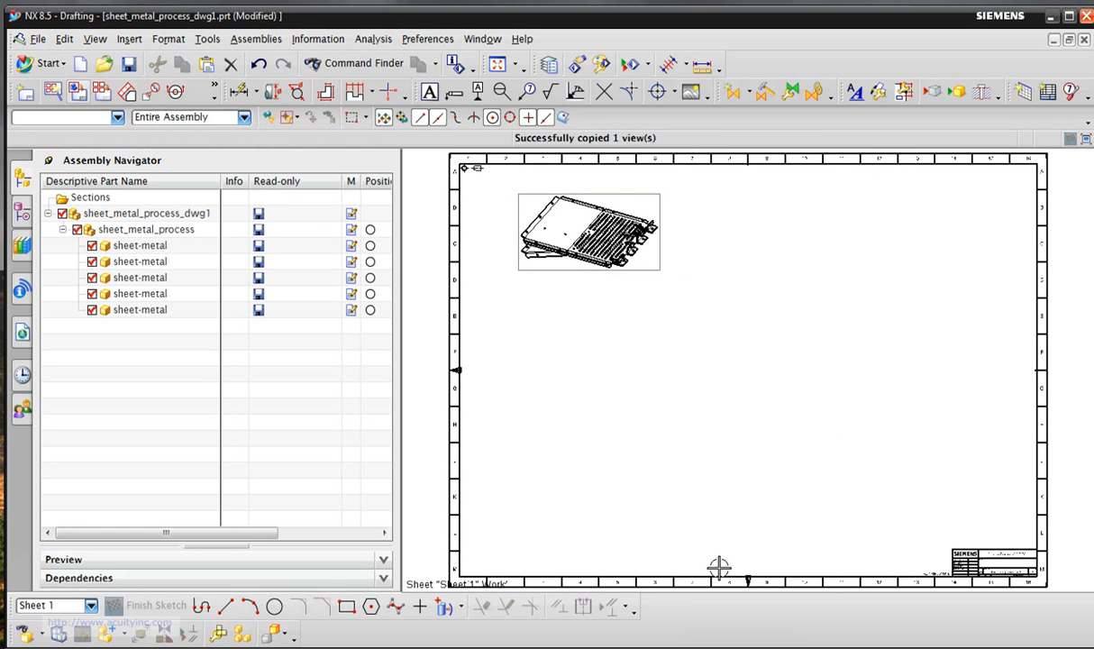
pyautogui.rightClick(620, 324)
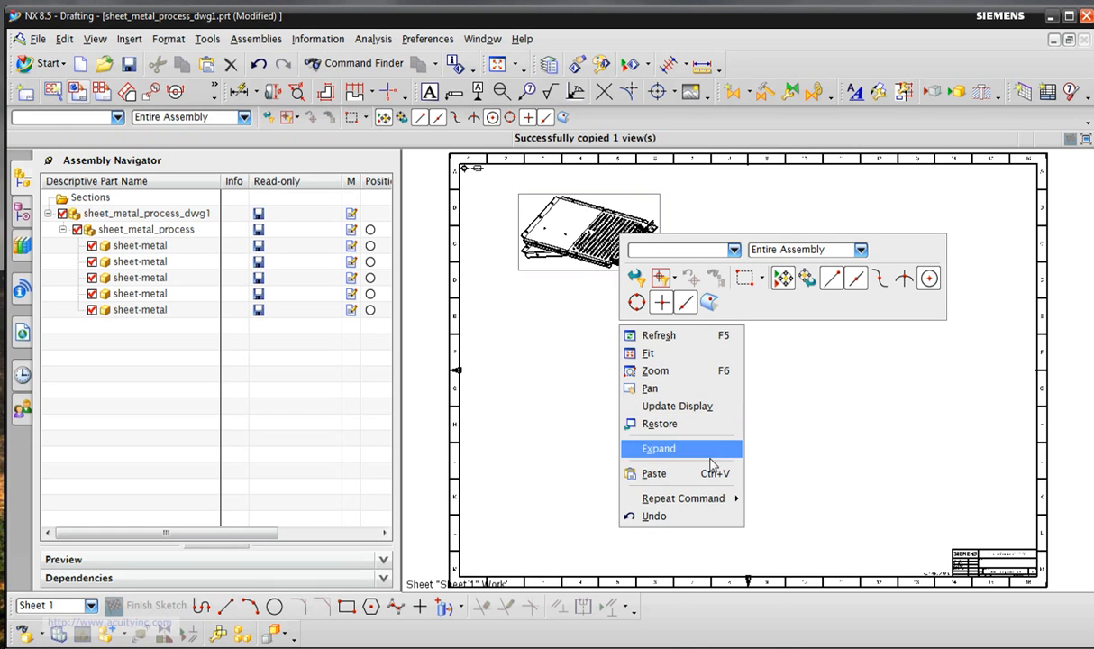
pyautogui.click(717, 456)
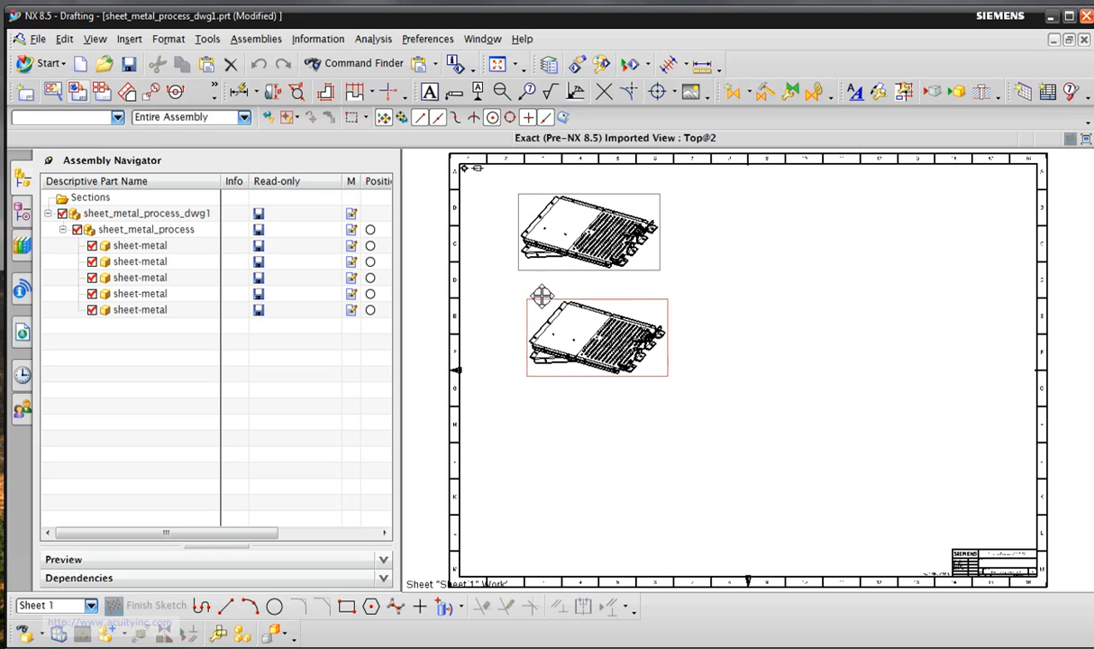
pyautogui.click(535, 282)
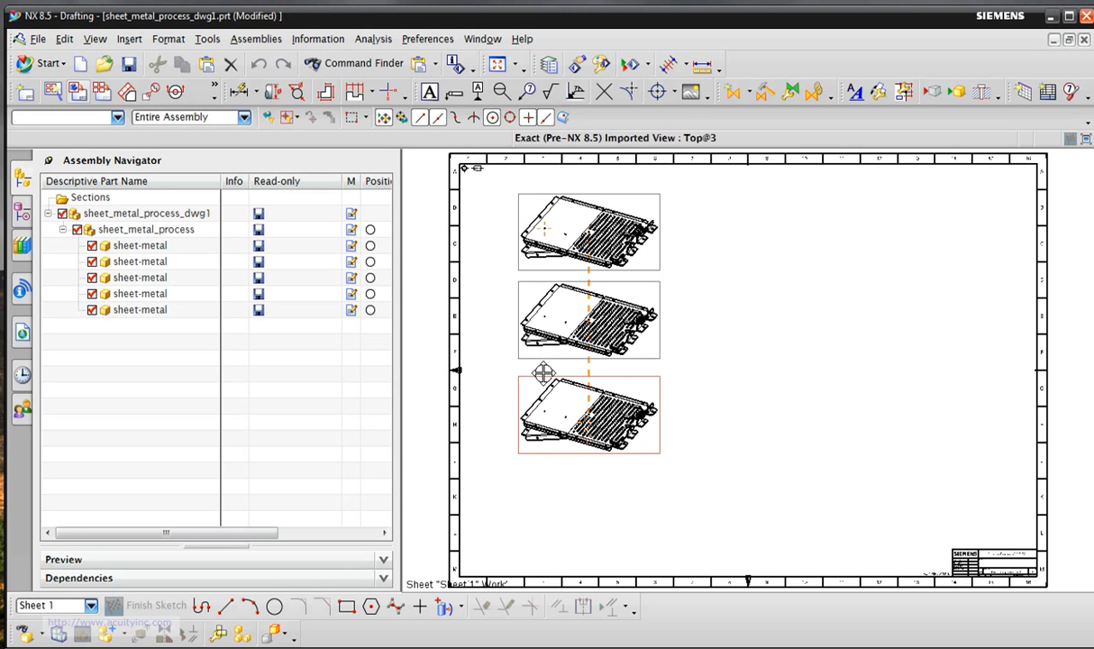
pyautogui.click(542, 367)
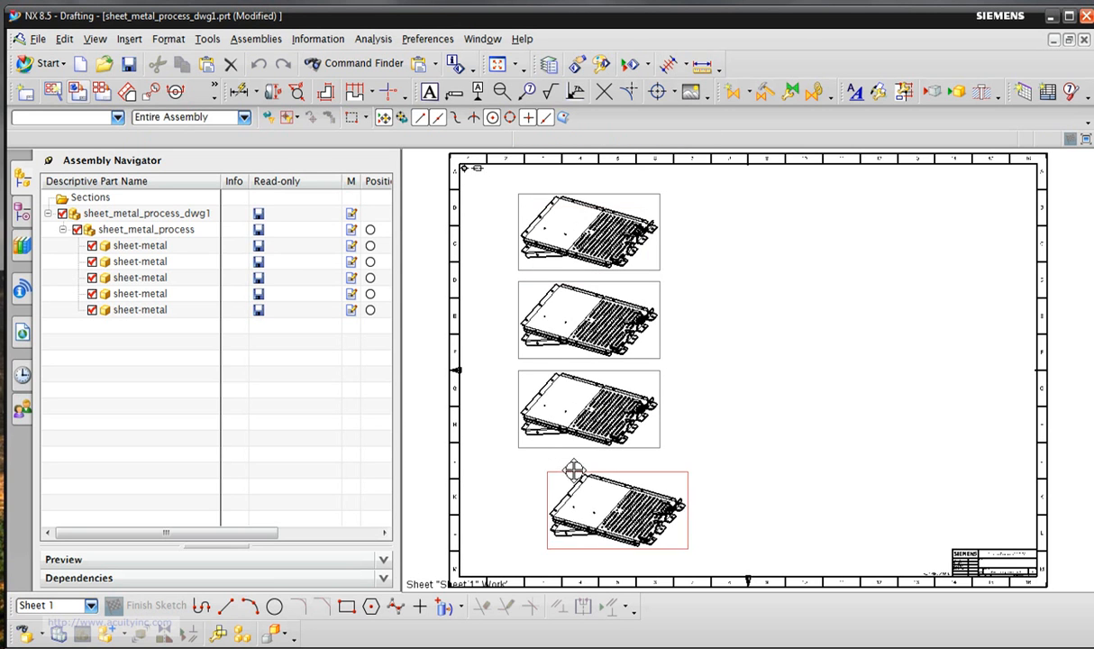
pyautogui.click(548, 469)
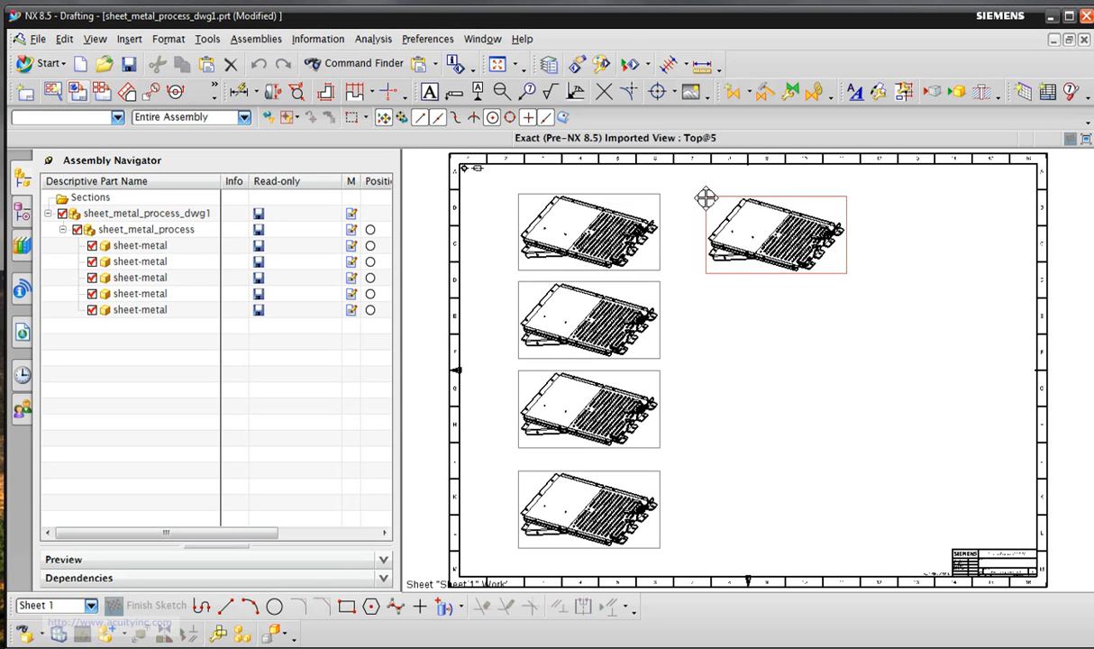
pyautogui.click(704, 196)
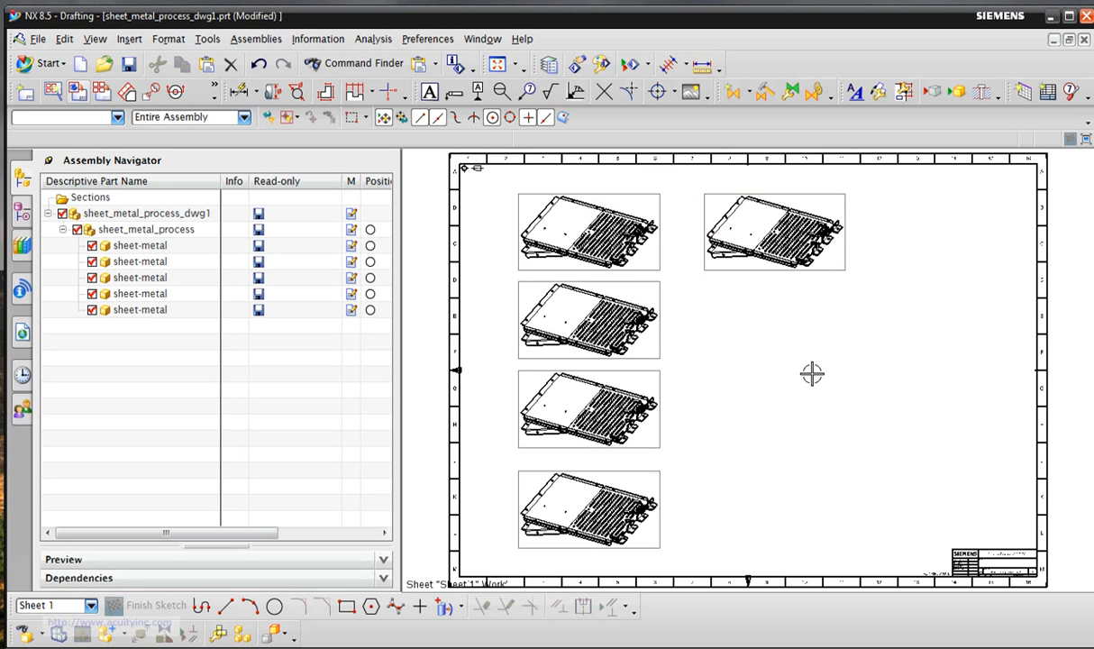
# Edit the view in the second column to hide every component except the fifth sheet-metal instance.
pyautogui.rightClick(745, 267)
pyautogui.click(811, 320)
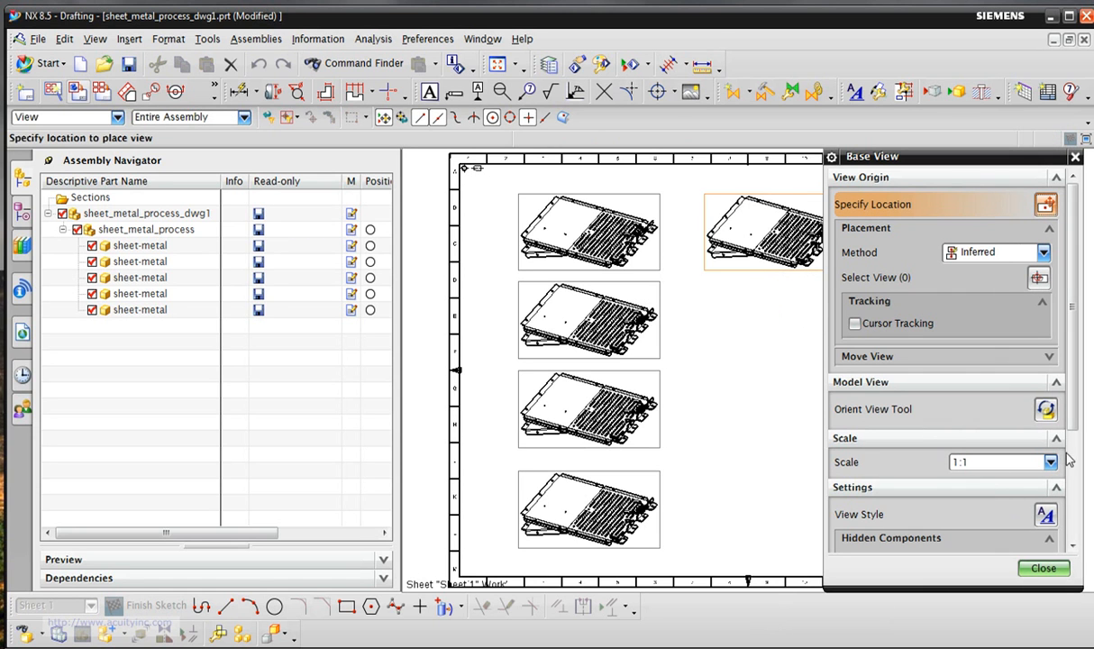
pyautogui.click(1059, 385)
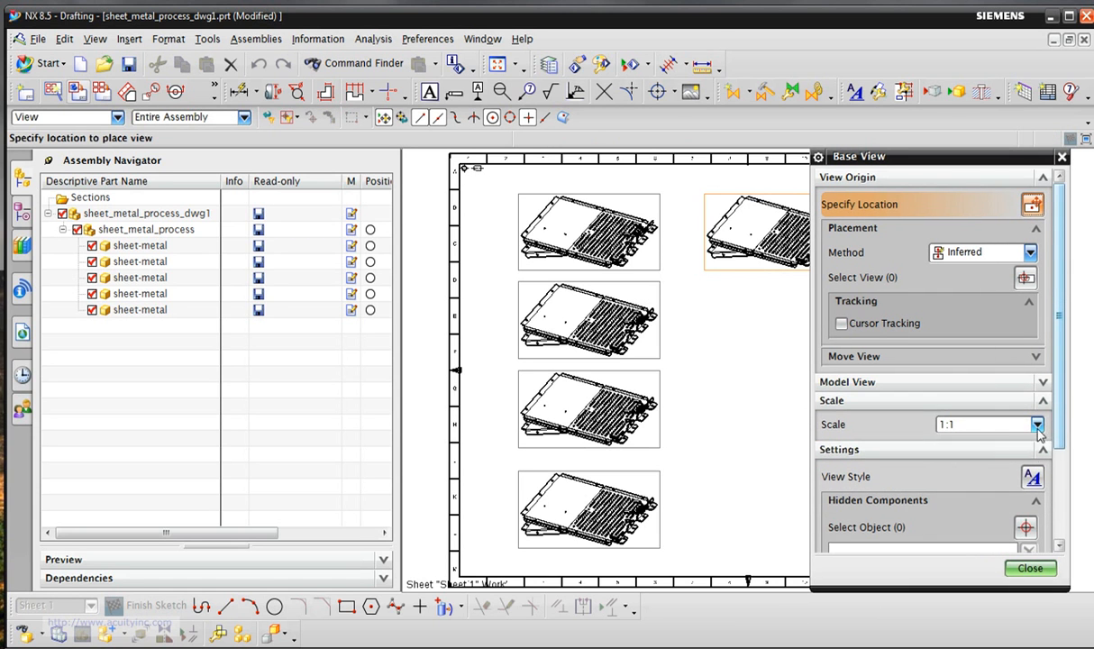
pyautogui.click(898, 529)
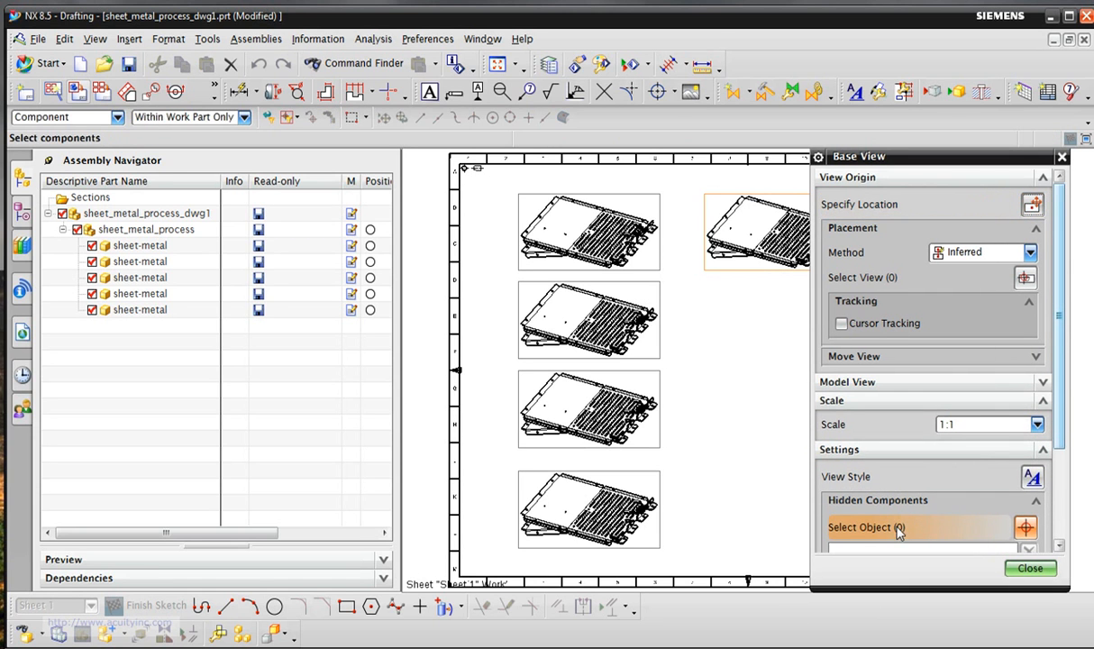
pyautogui.click(164, 247)
pyautogui.click(154, 310)
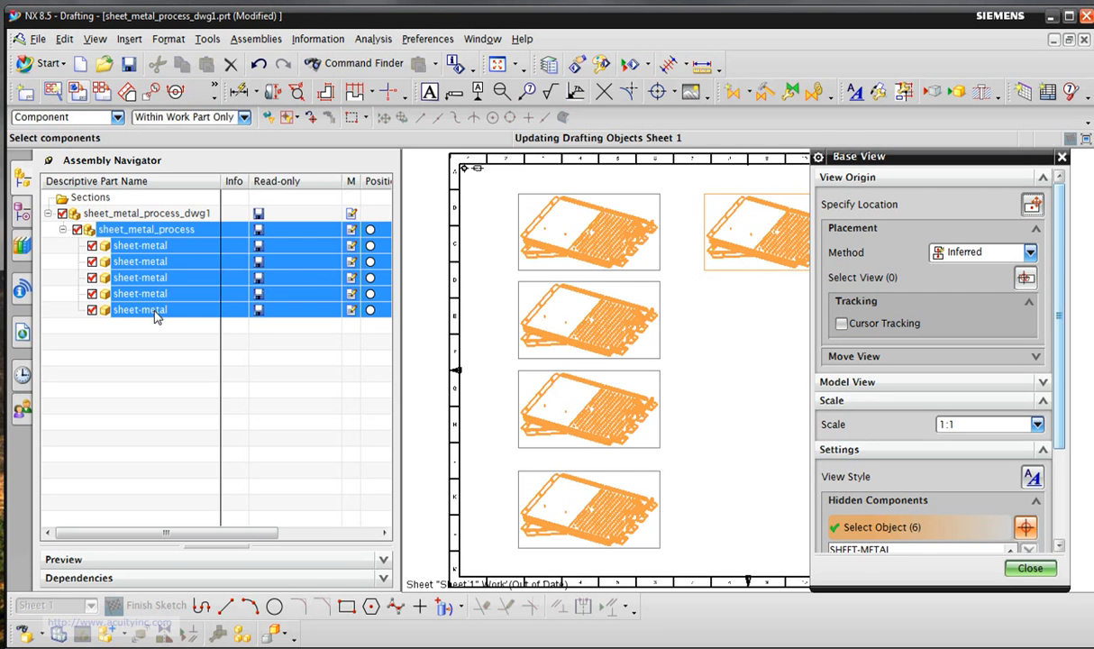
pyautogui.keyDown('ctrl'); pyautogui.click(140, 310); pyautogui.keyUp('ctrl')
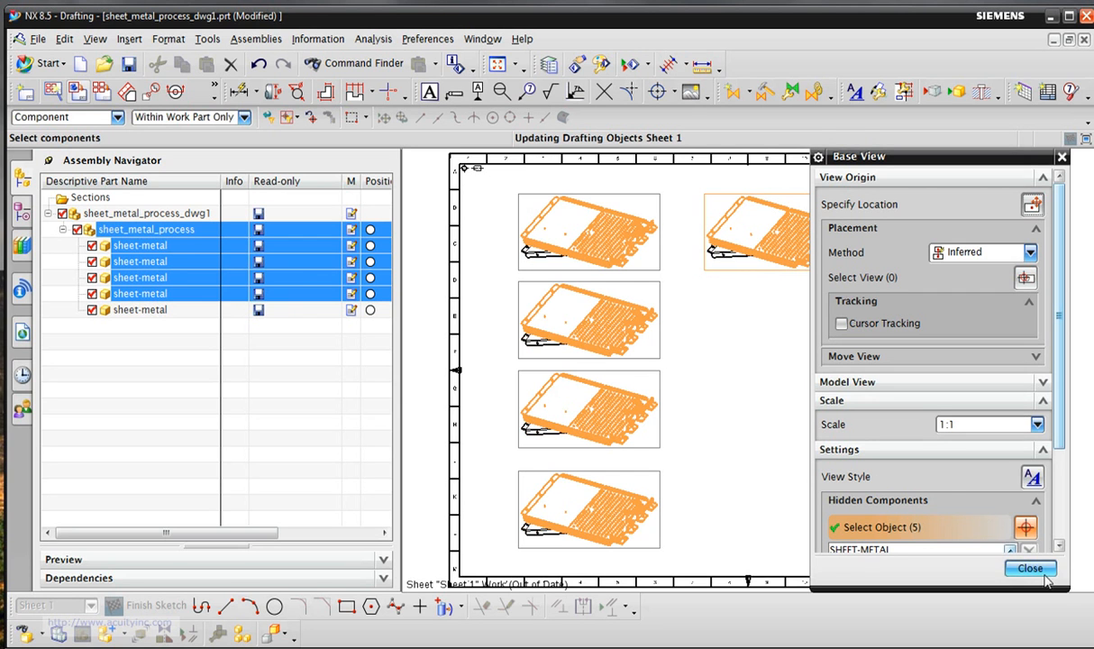
pyautogui.middleClick(766, 391)
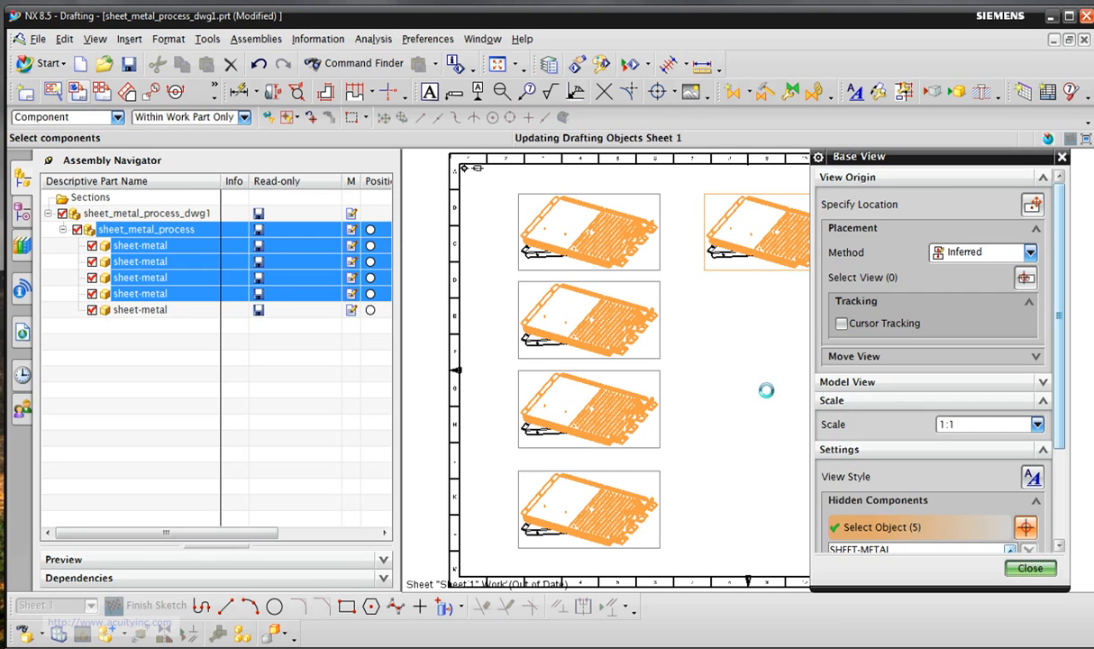
# Edit the lowest view in the first column to hide every component except the fourth sheet-metal instance.
pyautogui.rightClick(664, 538)
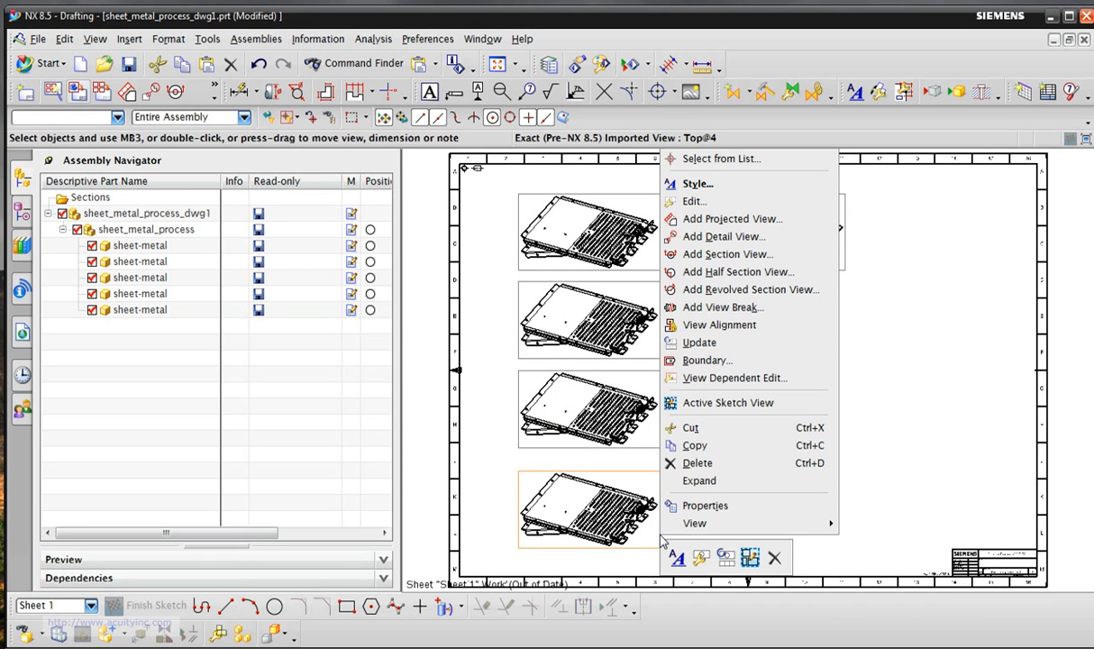
pyautogui.click(693, 201)
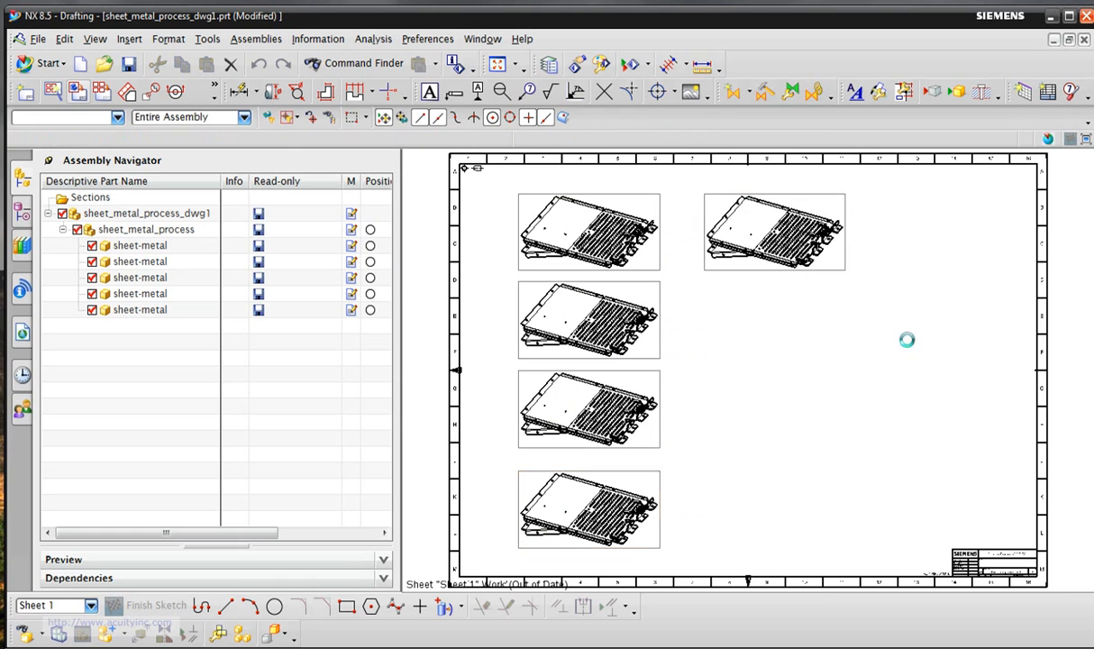
pyautogui.click(879, 528)
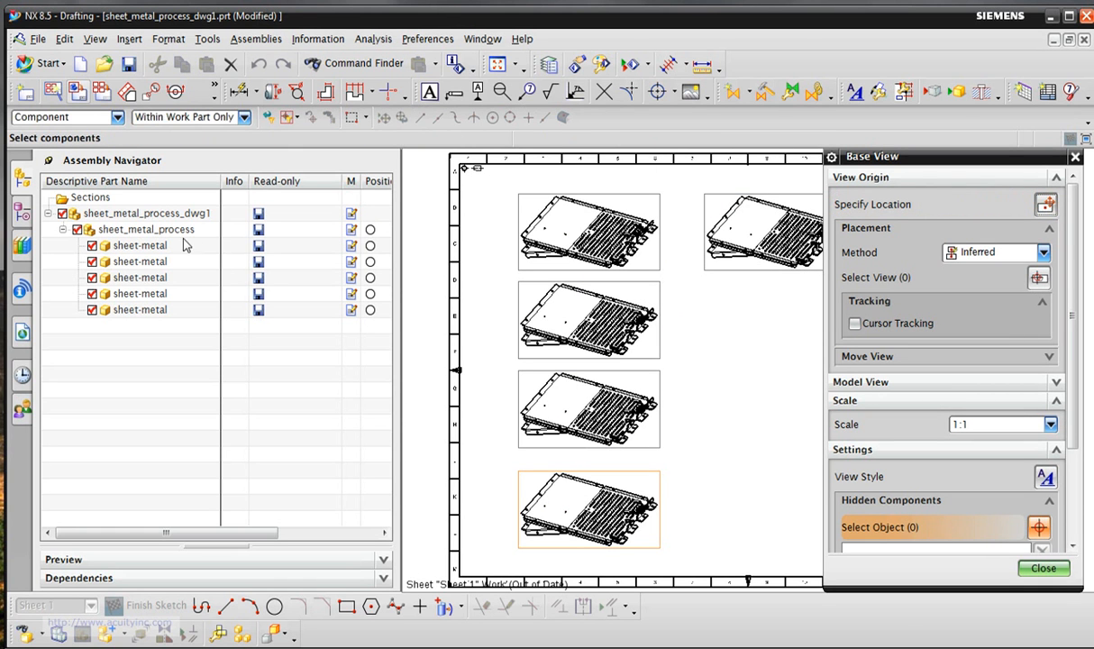
pyautogui.click(143, 245)
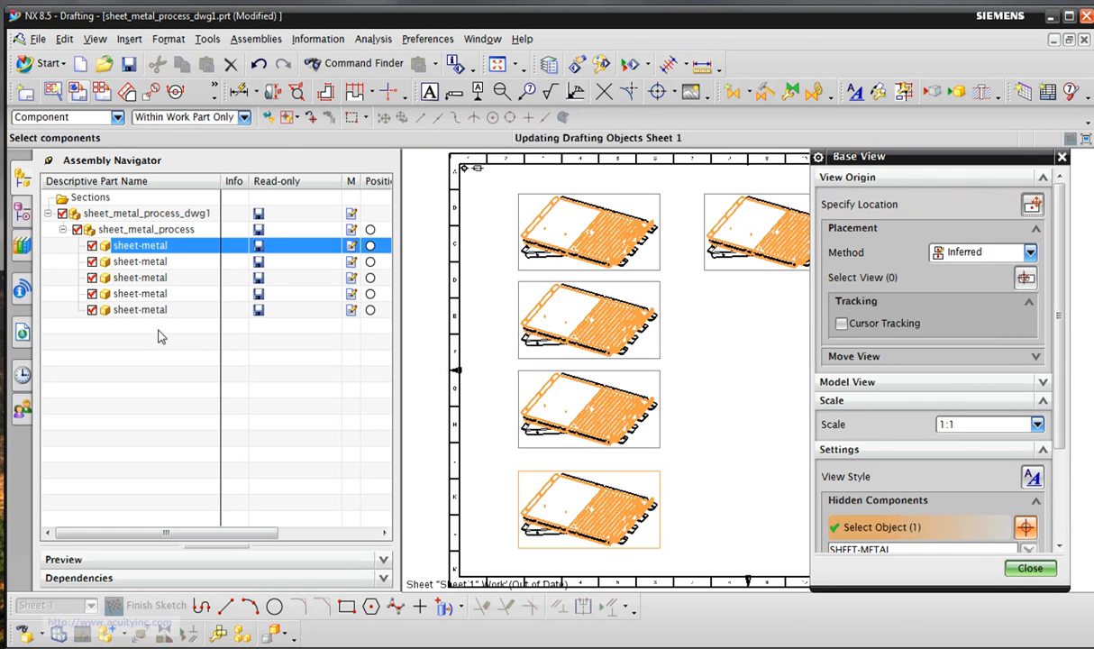
pyautogui.click(158, 309)
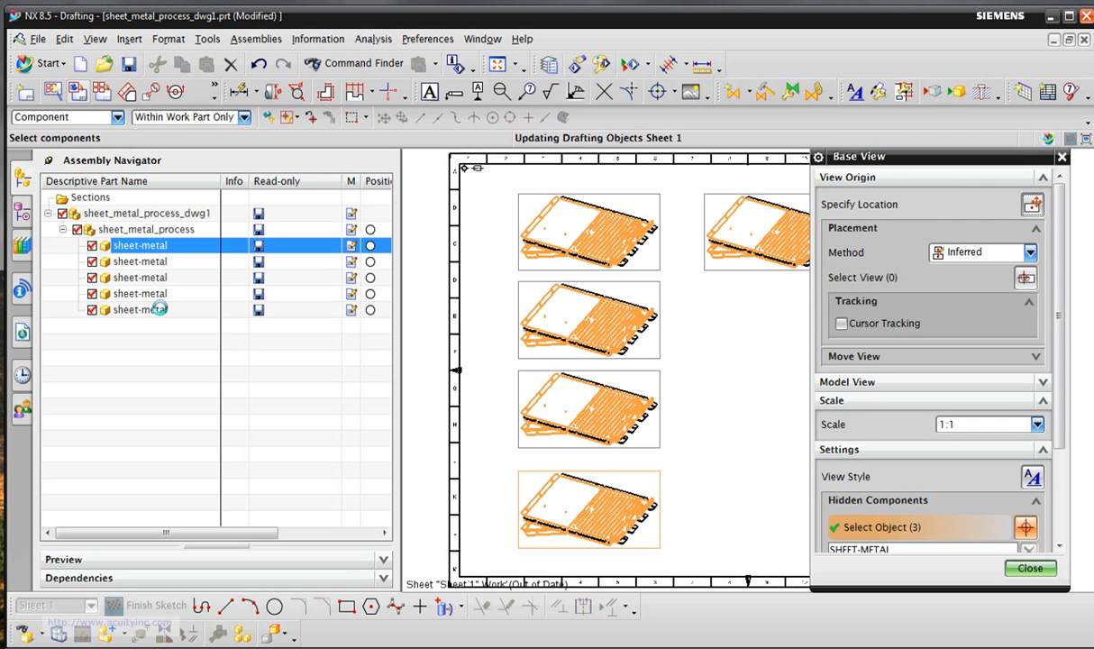
pyautogui.click(156, 294)
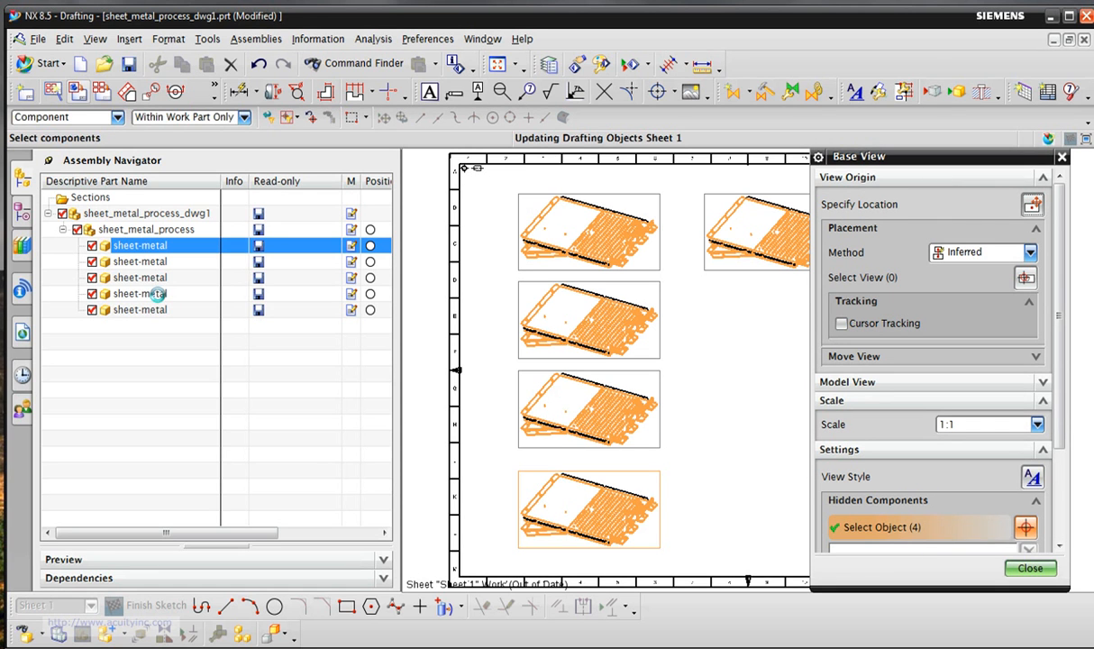
pyautogui.click(157, 294)
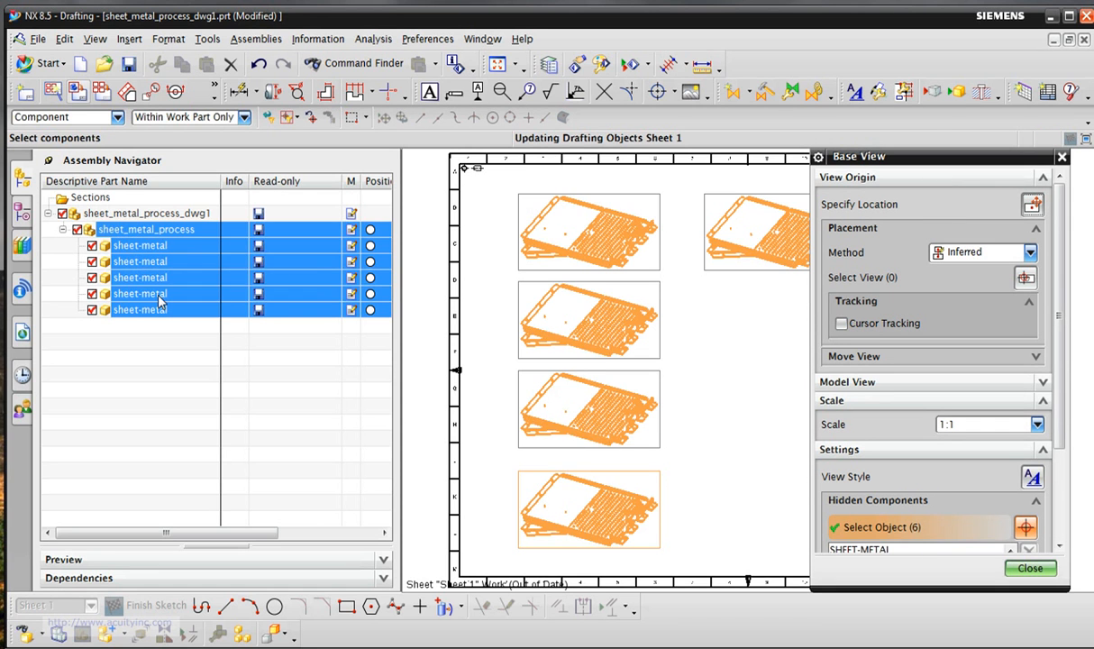
pyautogui.keyDown('shift'); pyautogui.click(158, 298); pyautogui.keyUp('shift')
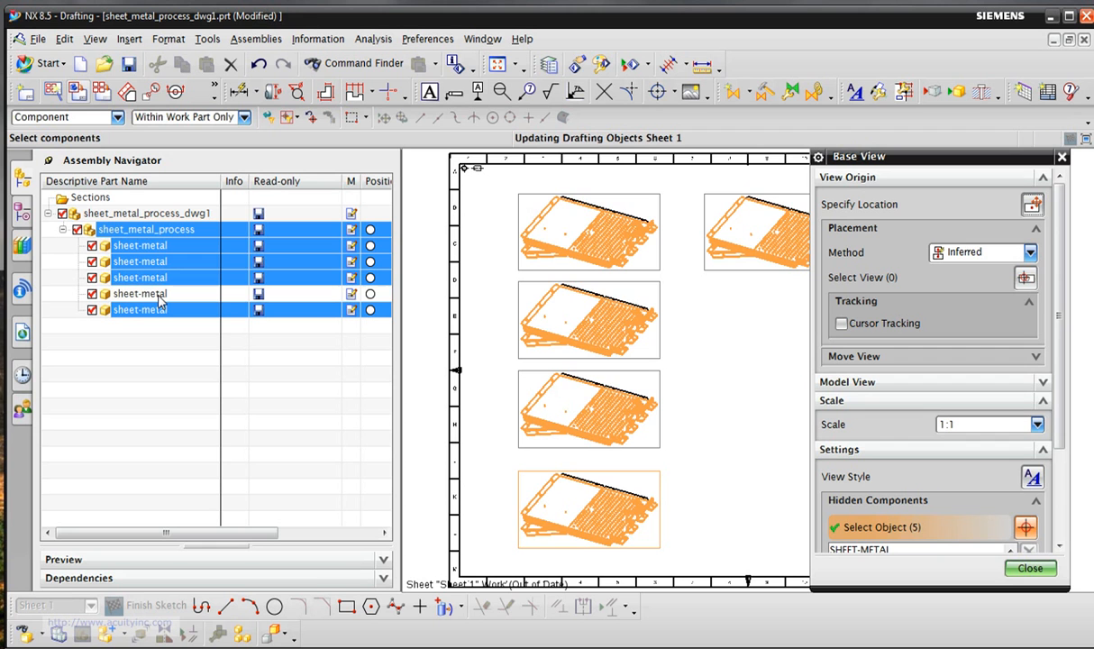
pyautogui.middleClick(735, 442)
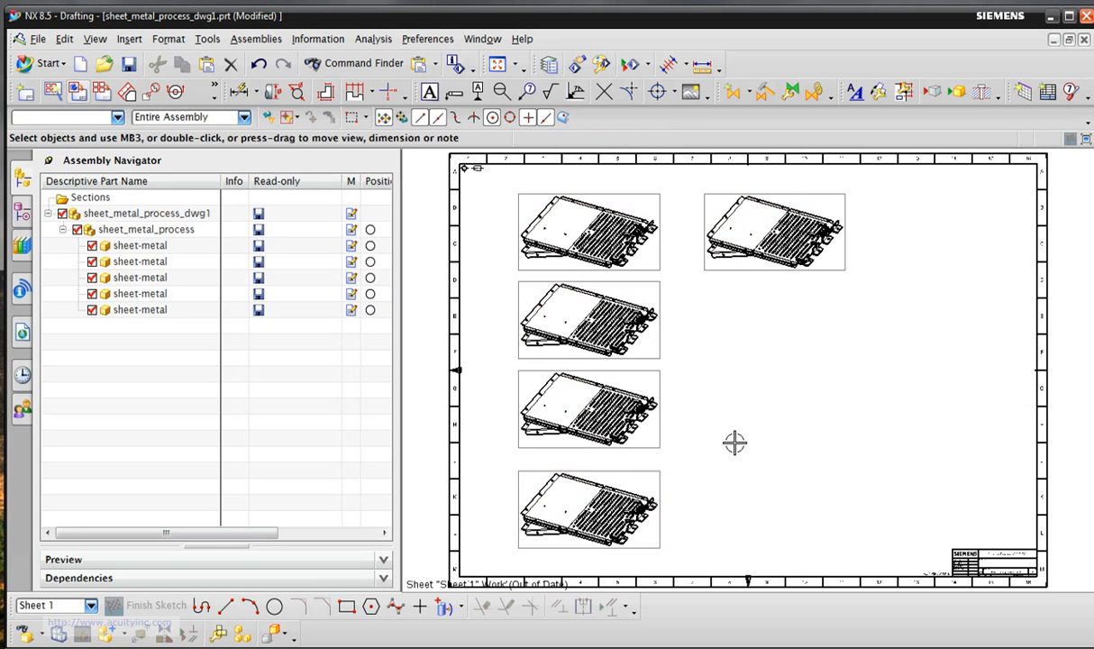
# Update the view in the second column so its hidden component settings are applied.
pyautogui.rightClick(837, 273)
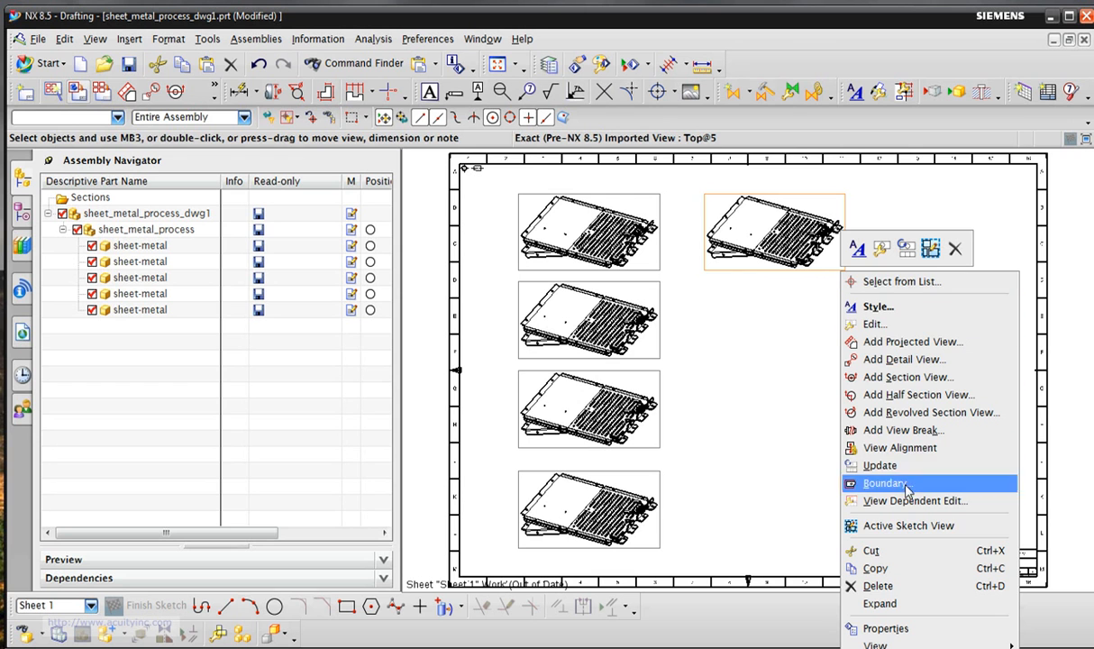
pyautogui.click(757, 325)
pyautogui.scroll(4, 758, 325)
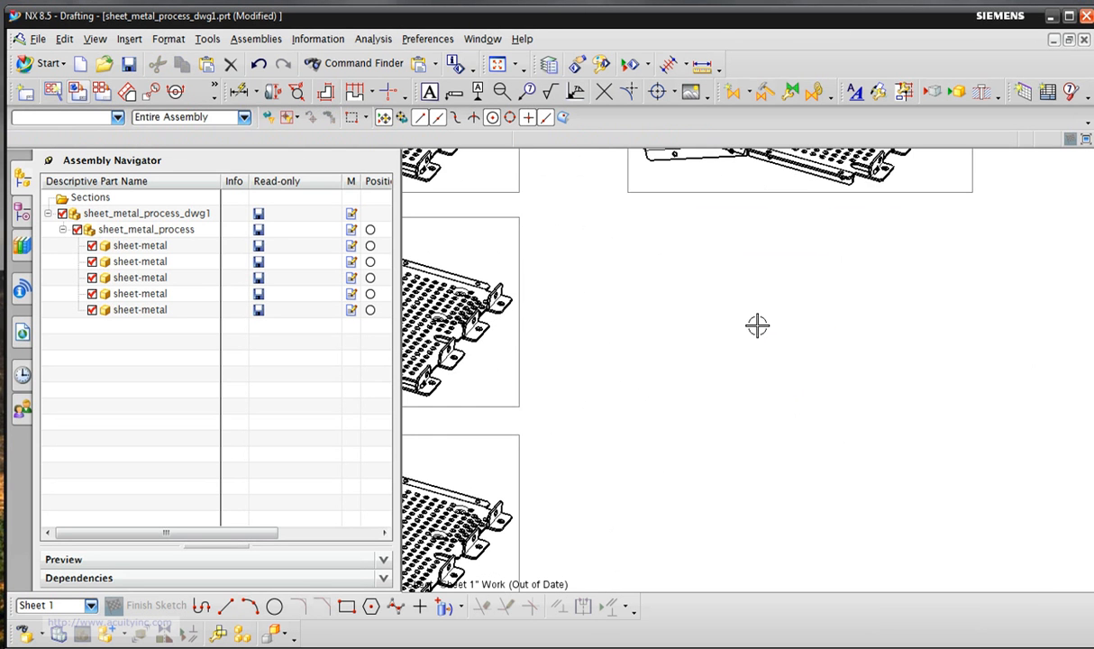
pyautogui.moveTo(784, 313); pyautogui.dragTo(692, 525, button='middle')
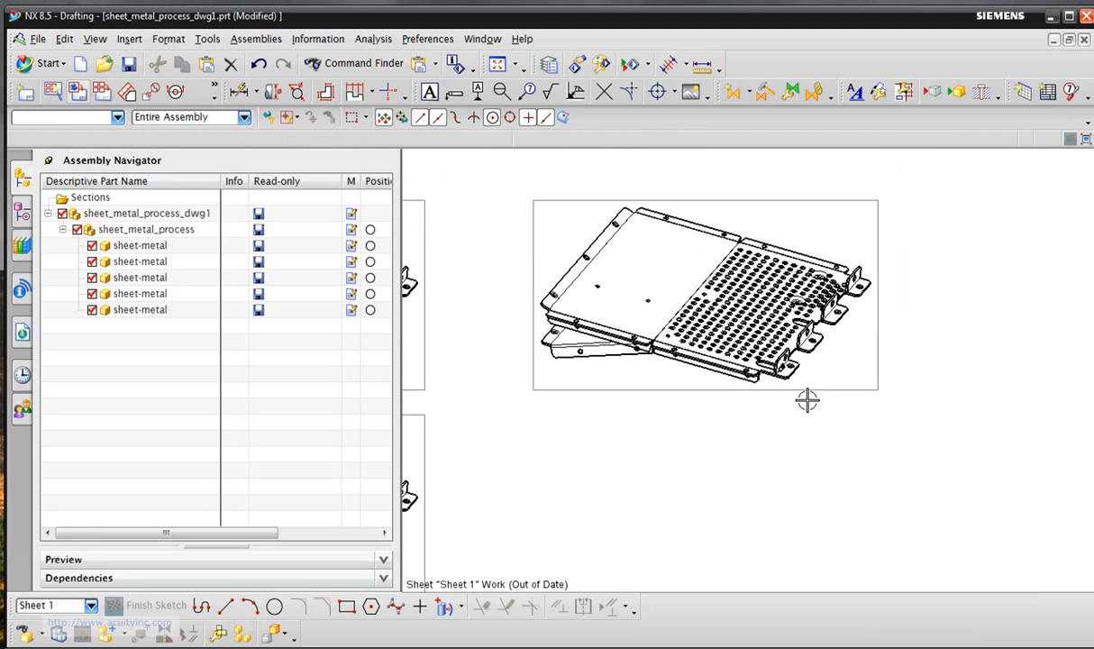
pyautogui.rightClick(838, 388)
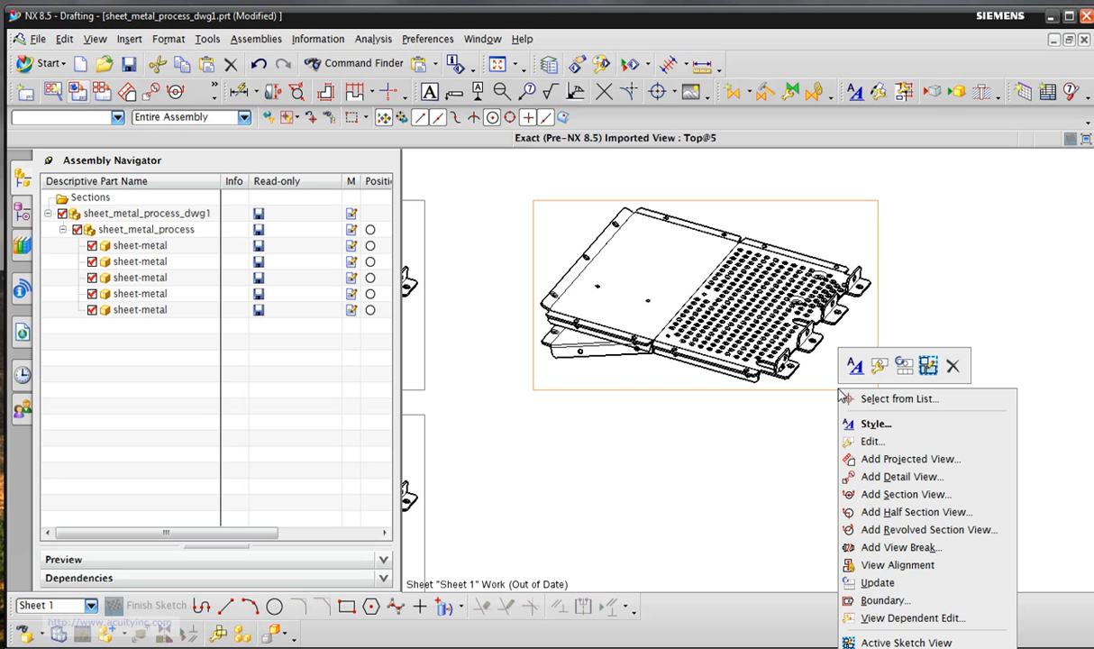
pyautogui.click(910, 580)
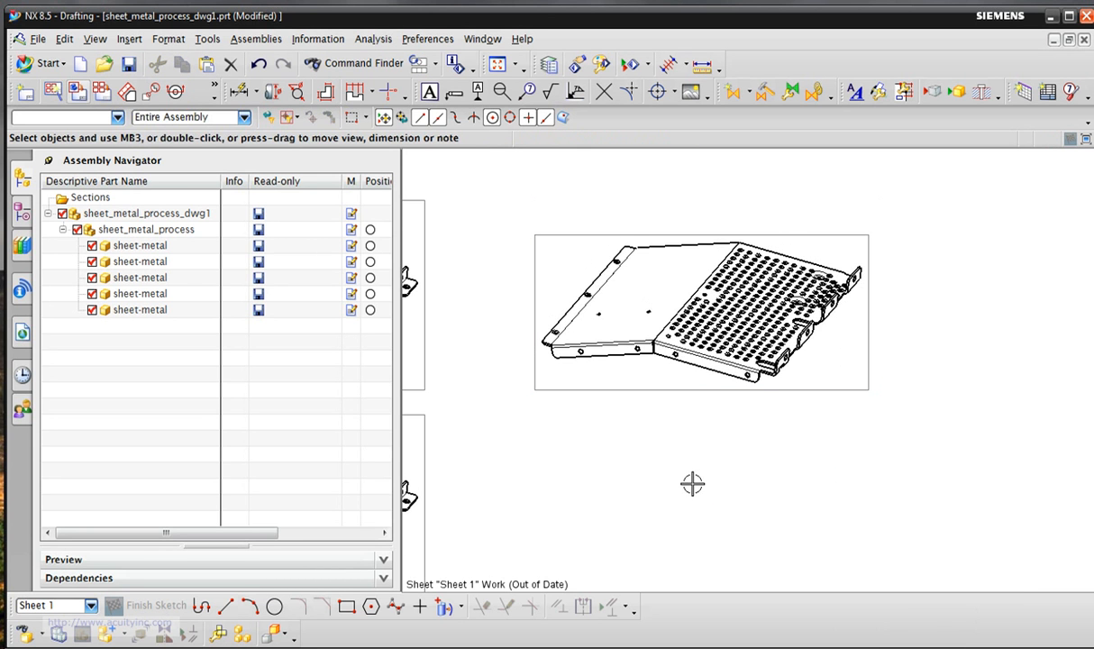
# Update the lowest view in the first column so its hidden component settings are applied.
pyautogui.scroll(-4, 692, 484)
pyautogui.moveTo(664, 498)
pyautogui.mouseDown(button='middle')
pyautogui.moveTo(716, 395)
pyautogui.moveTo(691, 260)
pyautogui.mouseUp(button='middle')
pyautogui.scroll(5, 617, 432)
pyautogui.moveTo(617, 432)
pyautogui.mouseDown(button='middle')
pyautogui.moveTo(826, 324)
pyautogui.moveTo(943, 312)
pyautogui.mouseUp(button='middle')
pyautogui.click(845, 256)
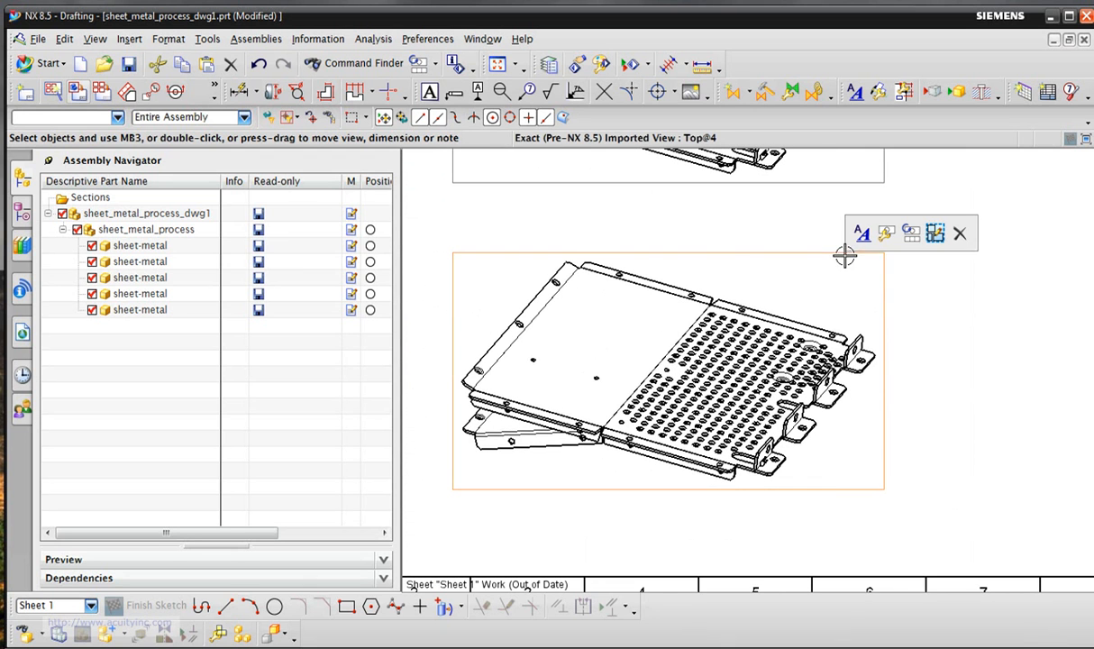
pyautogui.rightClick(844, 256)
pyautogui.click(888, 445)
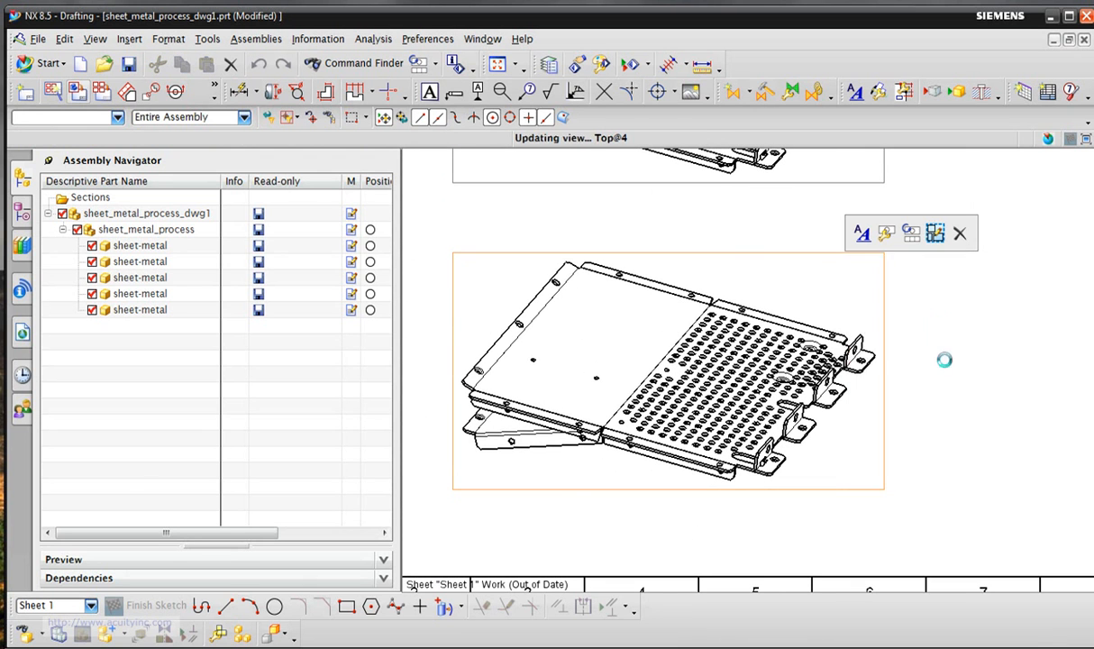
# Edit the third view down in the first column to hide every component except the third sheet-metal instance.
pyautogui.scroll(-3, 942, 355)
pyautogui.moveTo(966, 261)
pyautogui.mouseDown(button='middle')
pyautogui.moveTo(816, 475)
pyautogui.moveTo(772, 502)
pyautogui.mouseUp(button='middle')
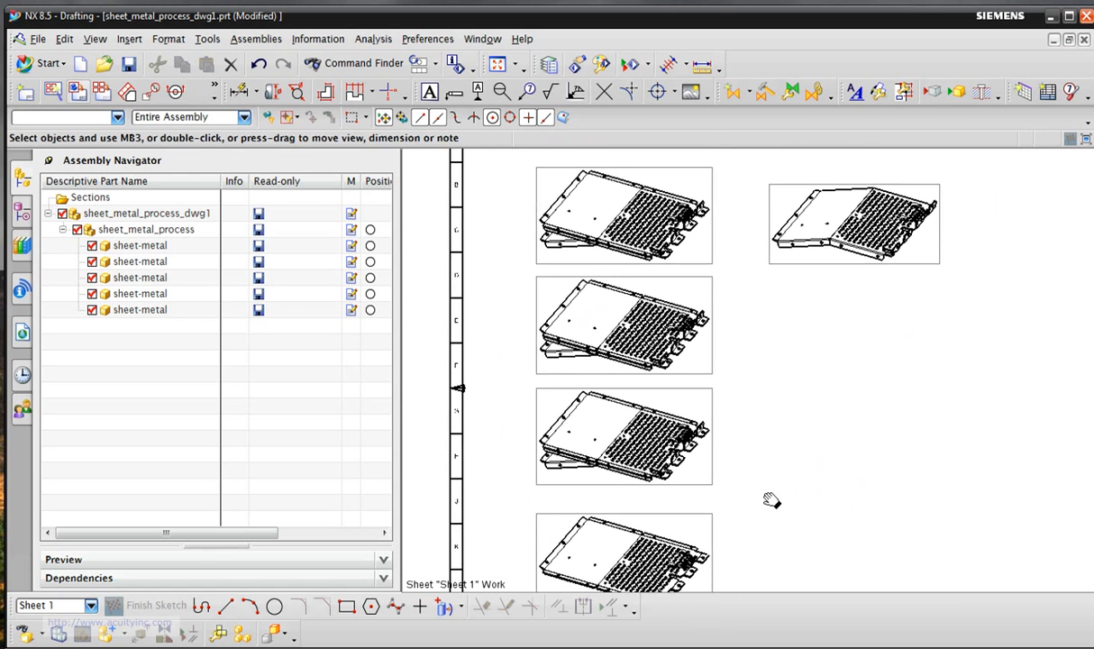
pyautogui.rightClick(712, 481)
pyautogui.click(818, 149)
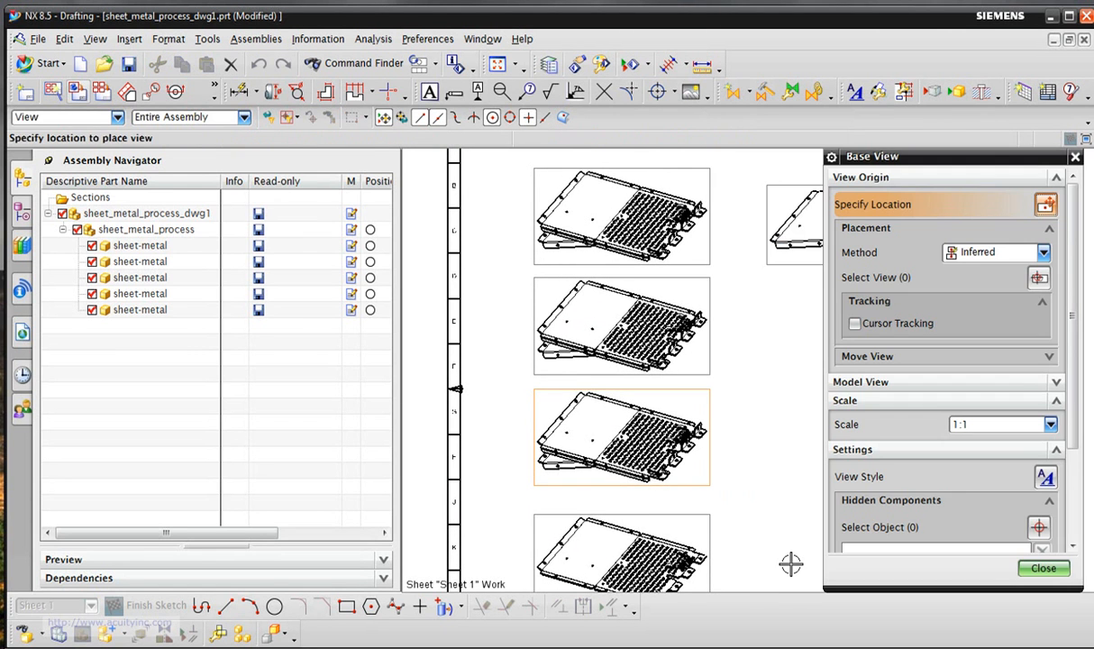
pyautogui.click(926, 529)
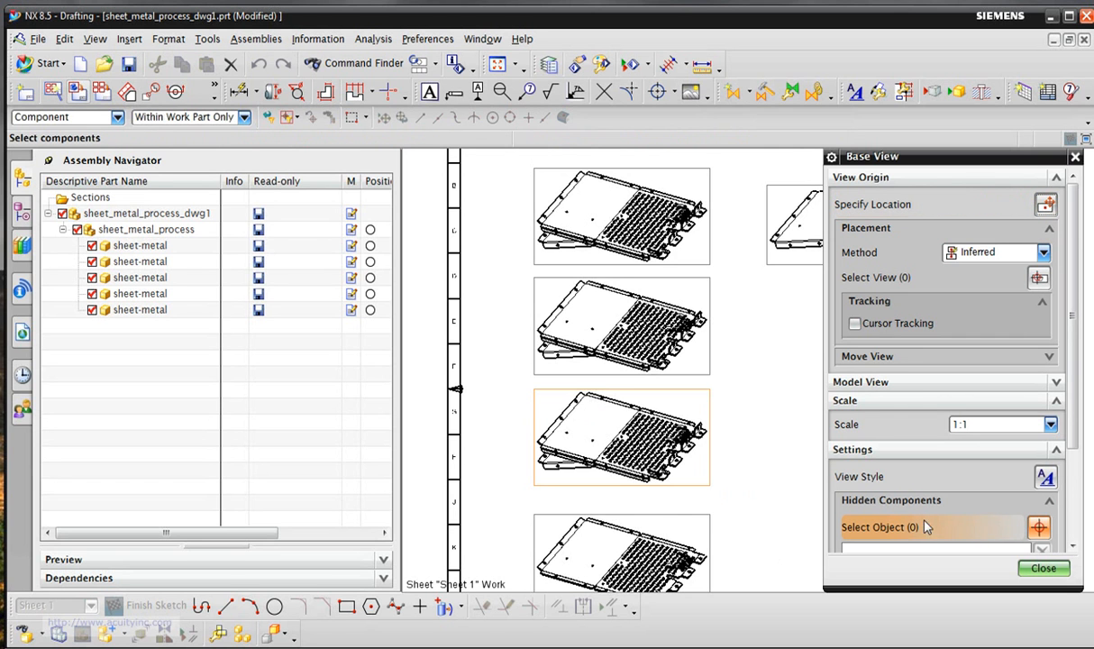
pyautogui.click(158, 247)
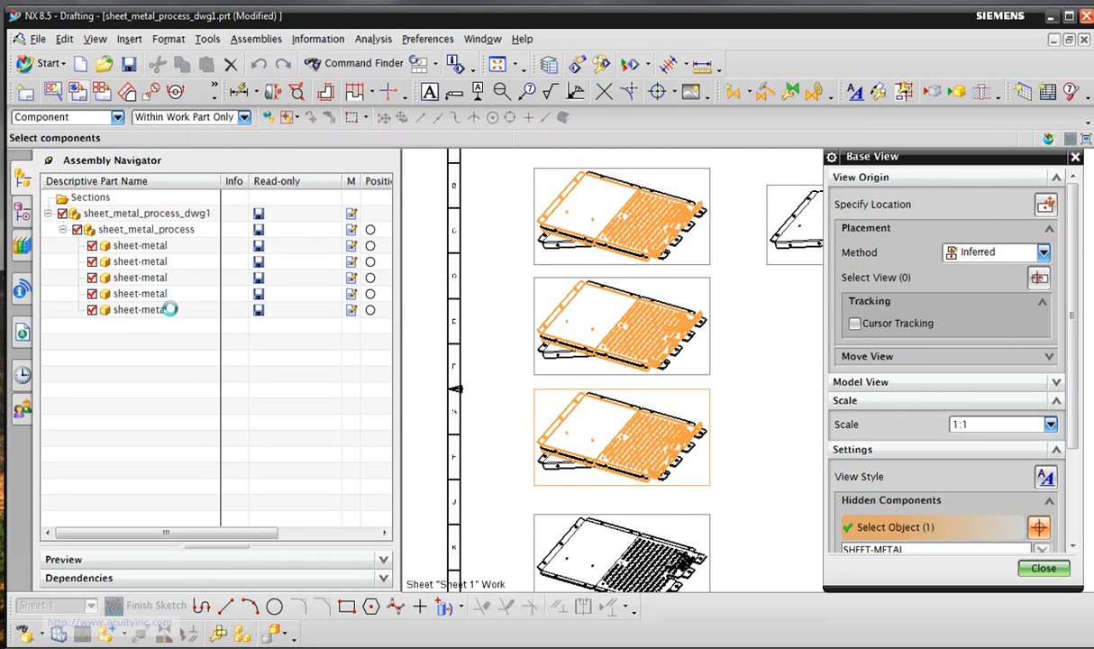
pyautogui.click(160, 310)
pyautogui.click(160, 277)
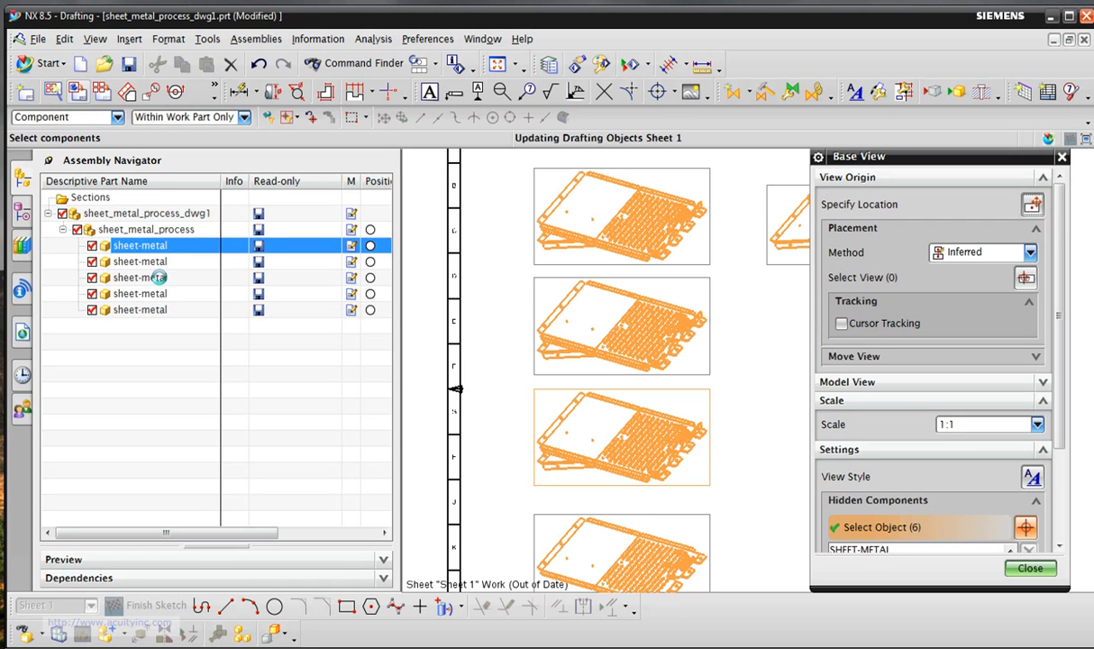
pyautogui.click(159, 278)
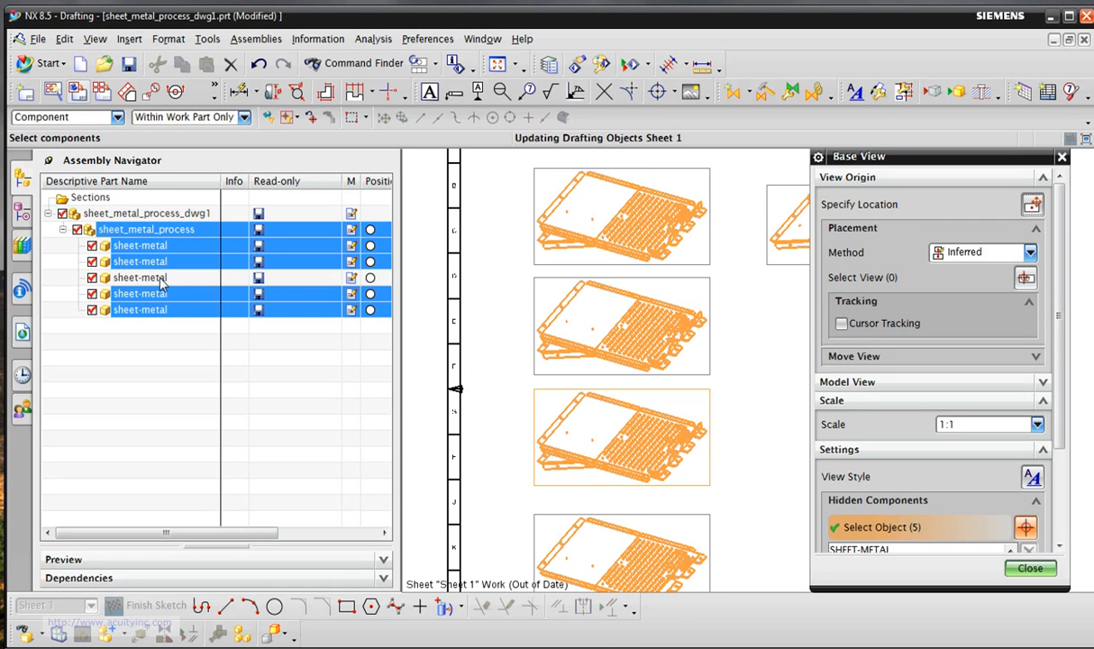
pyautogui.middleClick(765, 407)
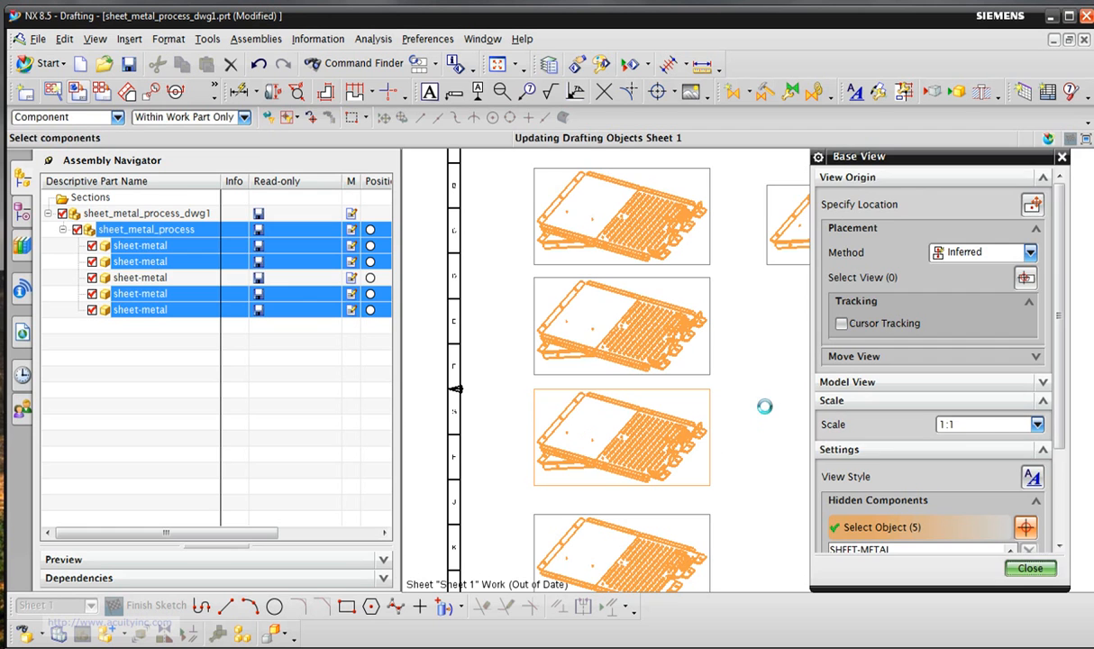
# Edit the second view down in the first column to hide every component except the second sheet-metal instance.
pyautogui.rightClick(704, 361)
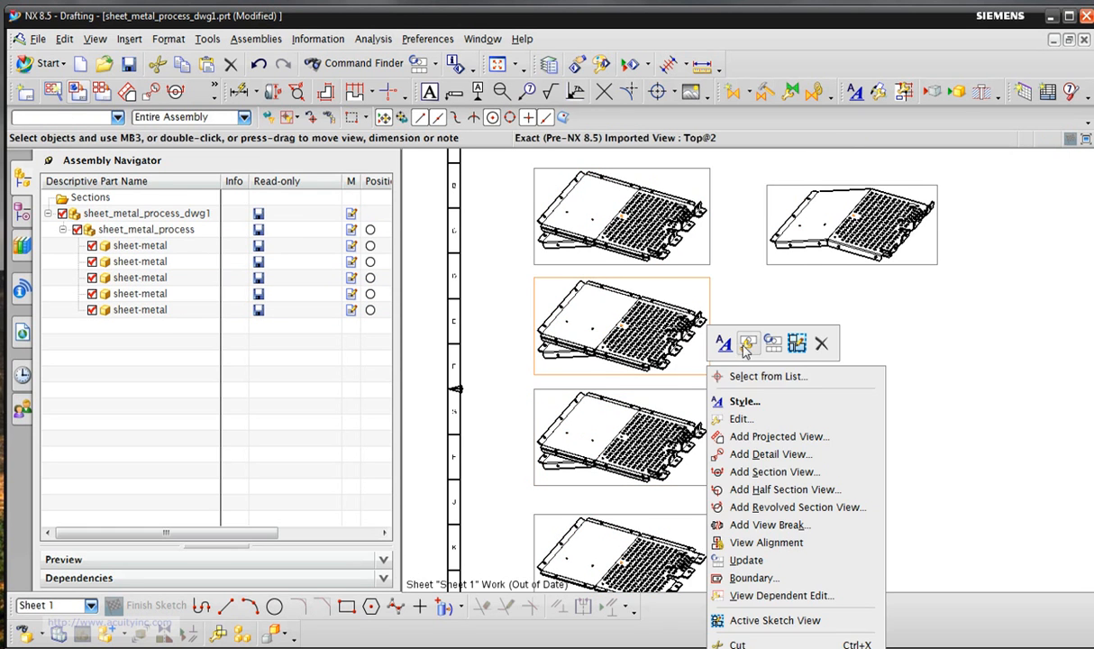
pyautogui.click(732, 418)
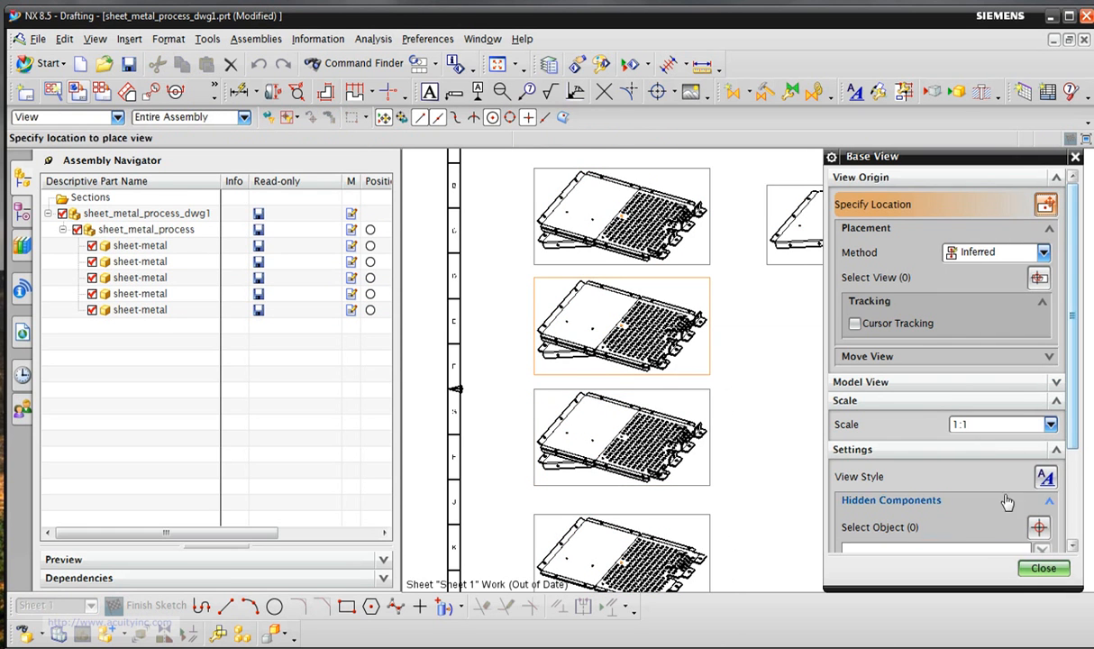
pyautogui.click(900, 528)
pyautogui.click(165, 246)
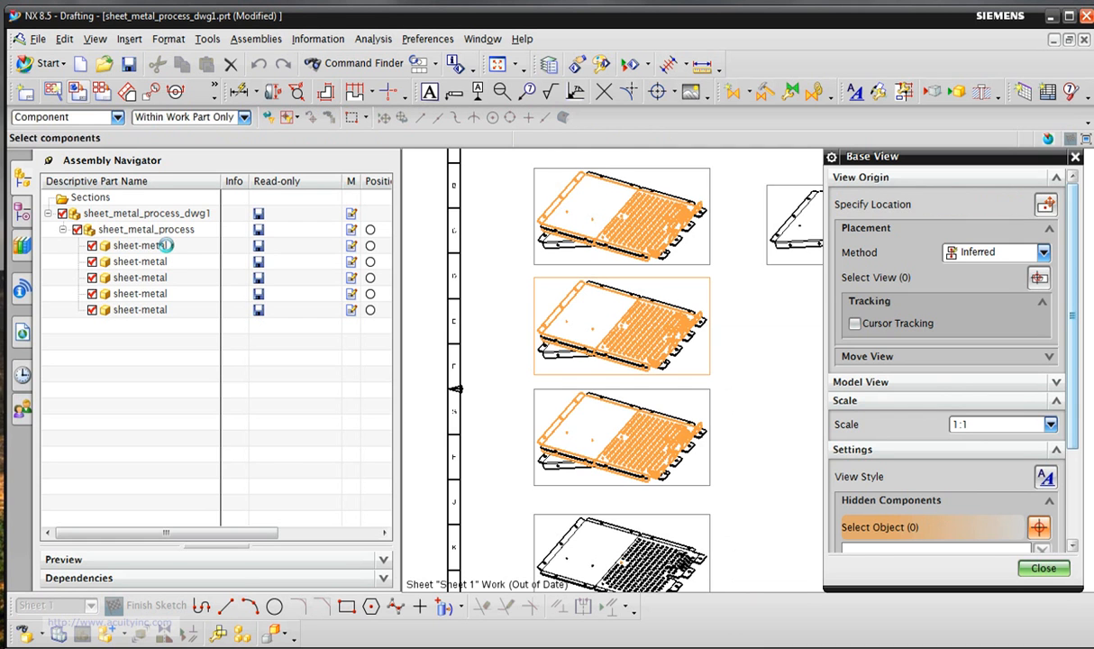
pyautogui.click(147, 290)
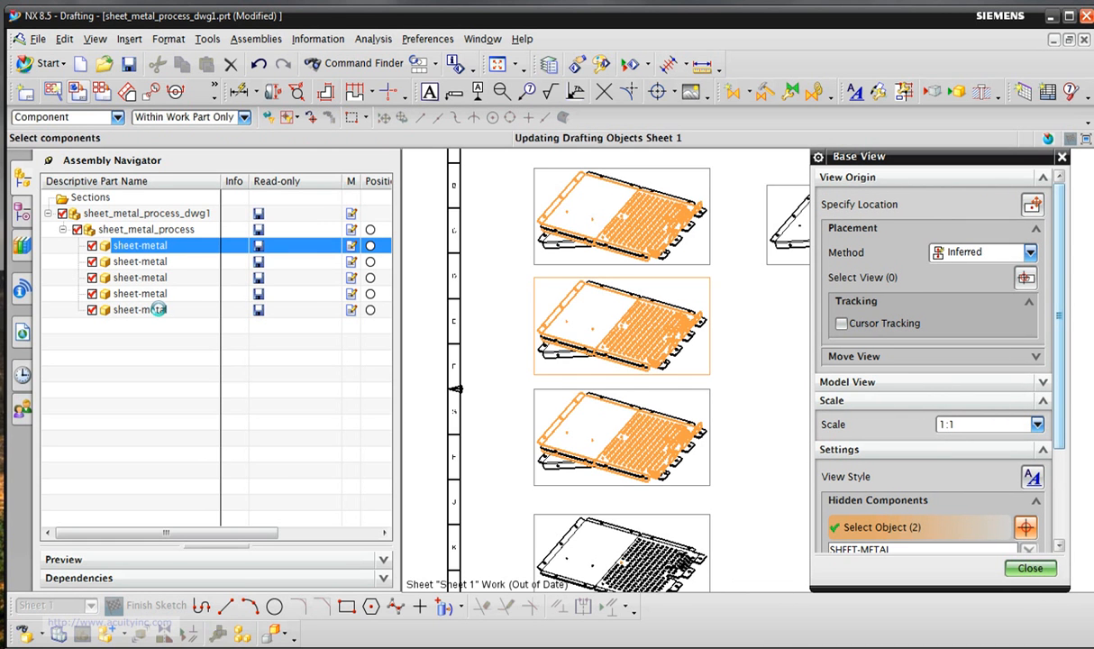
pyautogui.click(155, 262)
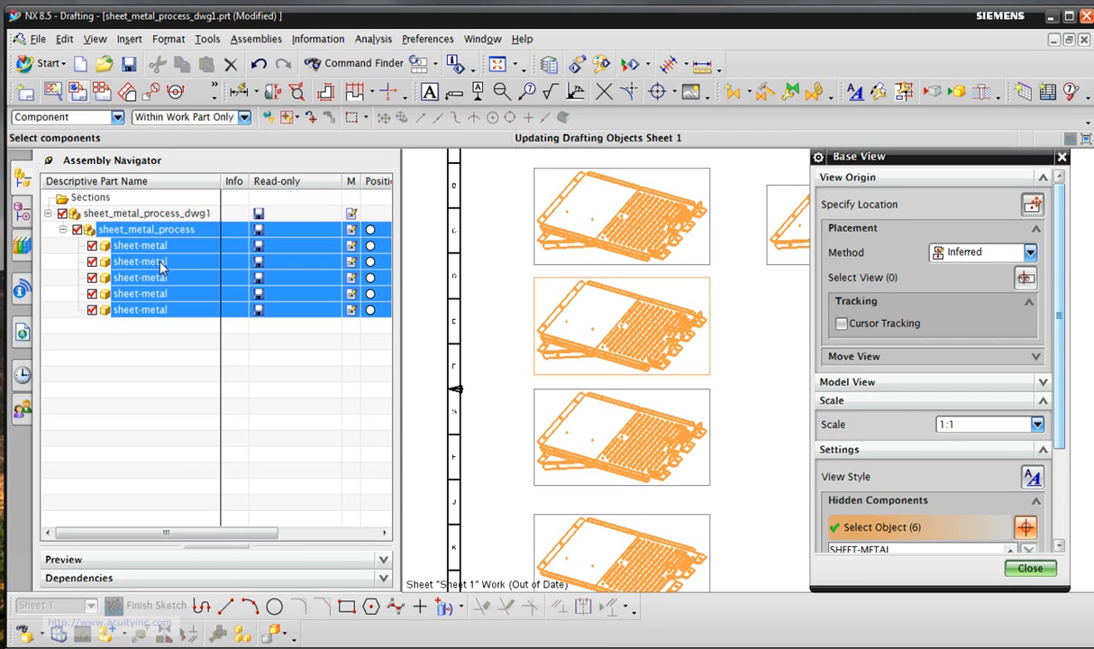
pyautogui.keyDown('shift'); pyautogui.click(160, 262); pyautogui.keyUp('shift')
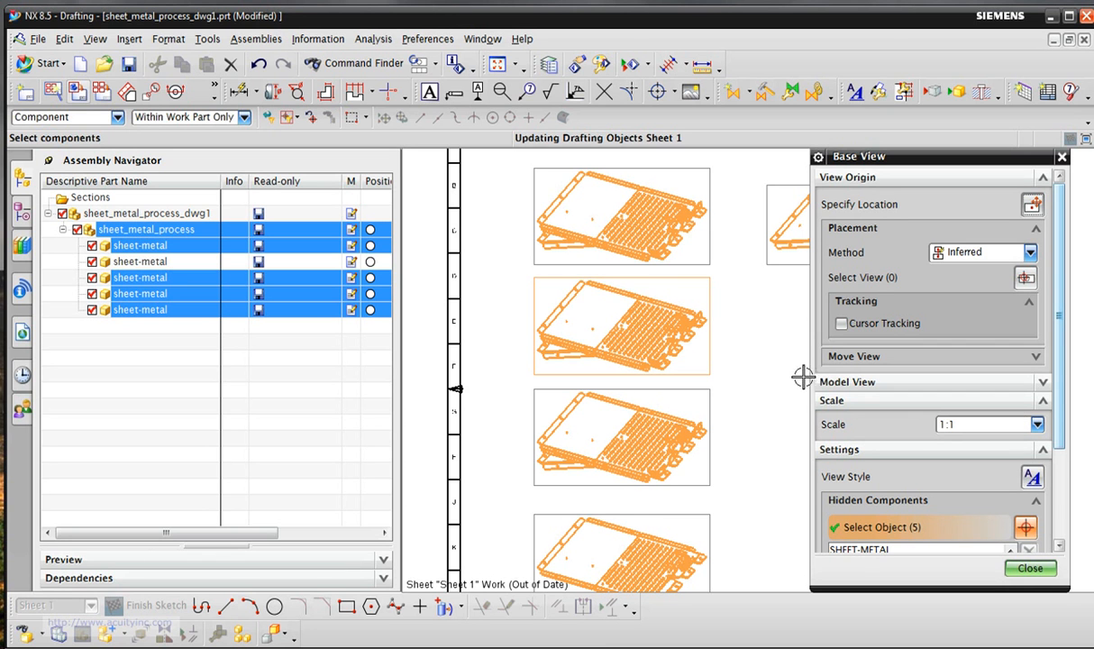
pyautogui.middleClick(773, 363)
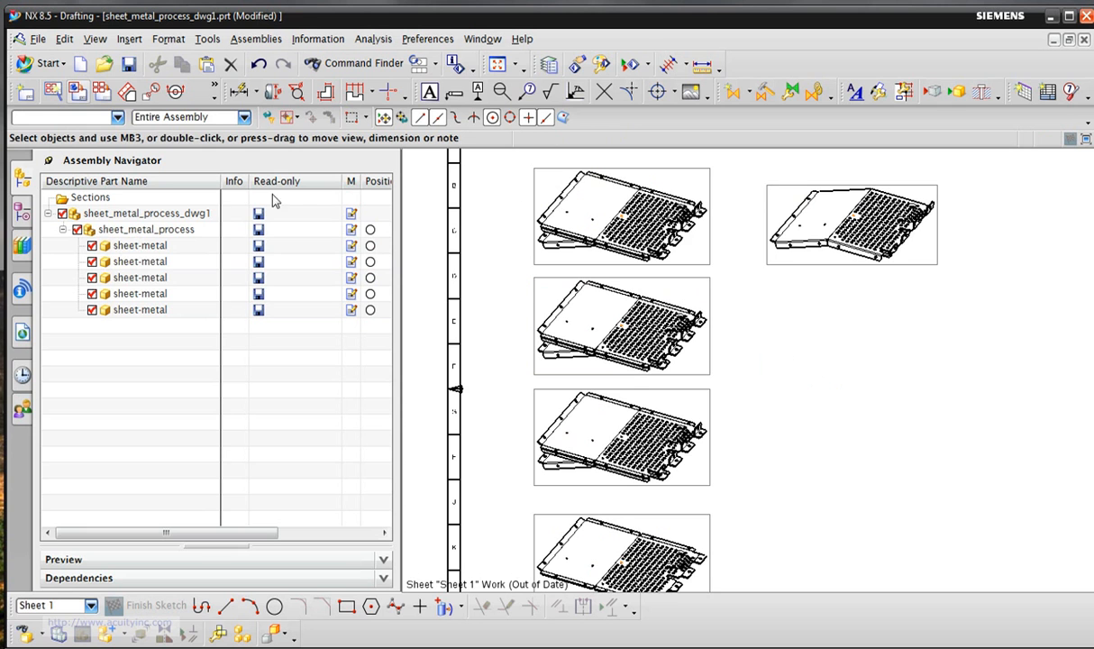
# Edit the uppermost view in the first column to hide every component except the first sheet-metal instance.
pyautogui.rightClick(669, 236)
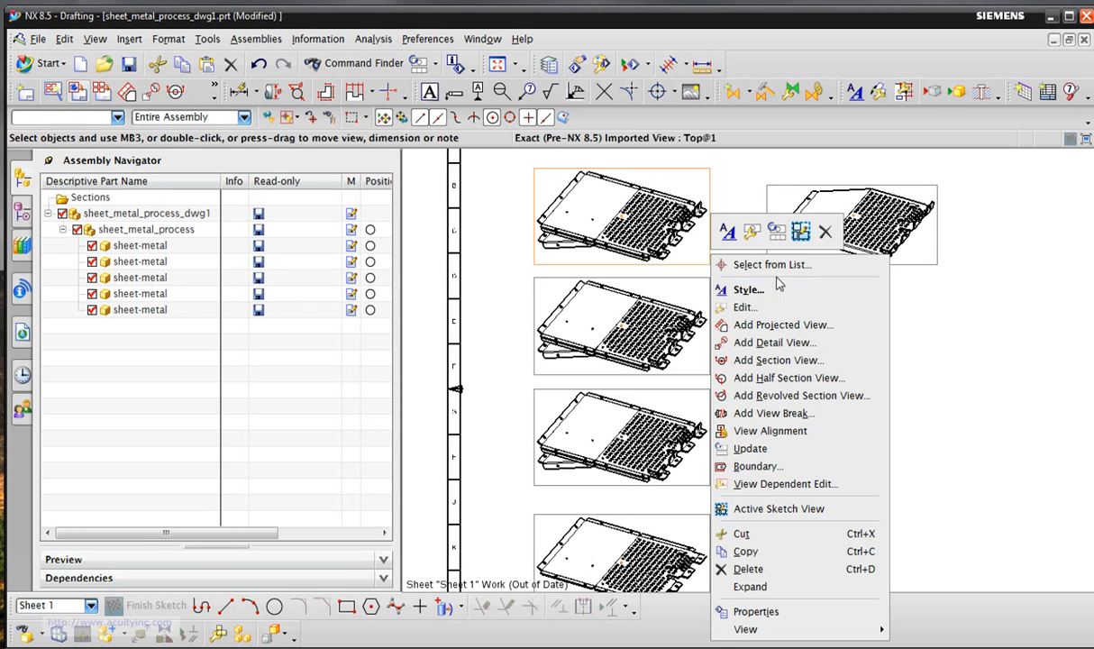
pyautogui.click(736, 297)
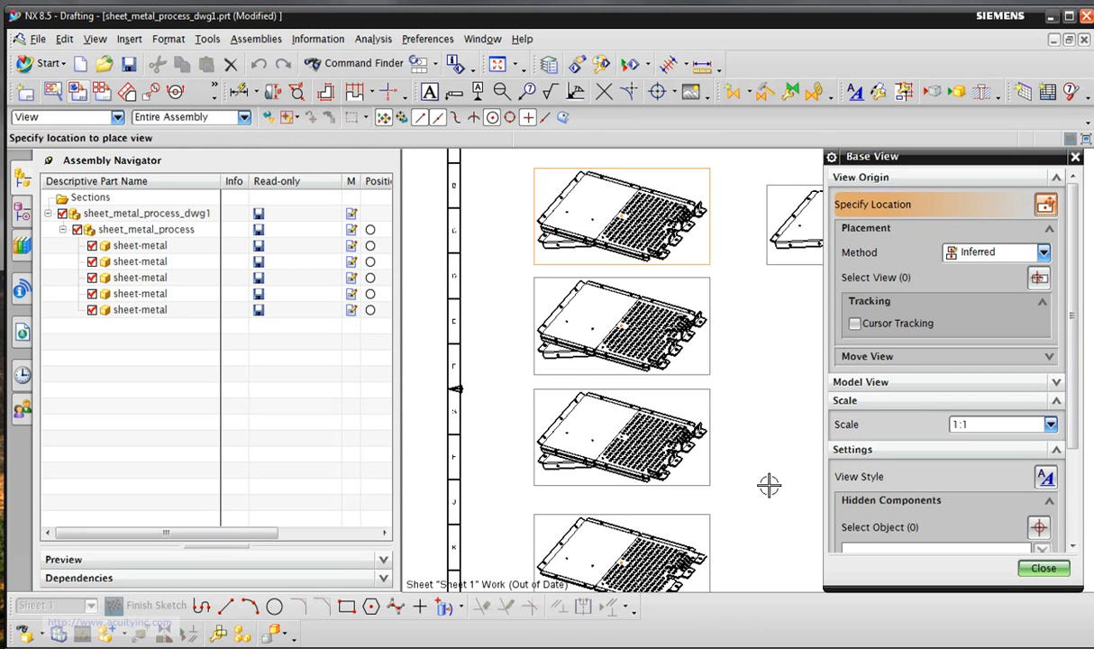
pyautogui.click(915, 529)
pyautogui.click(160, 245)
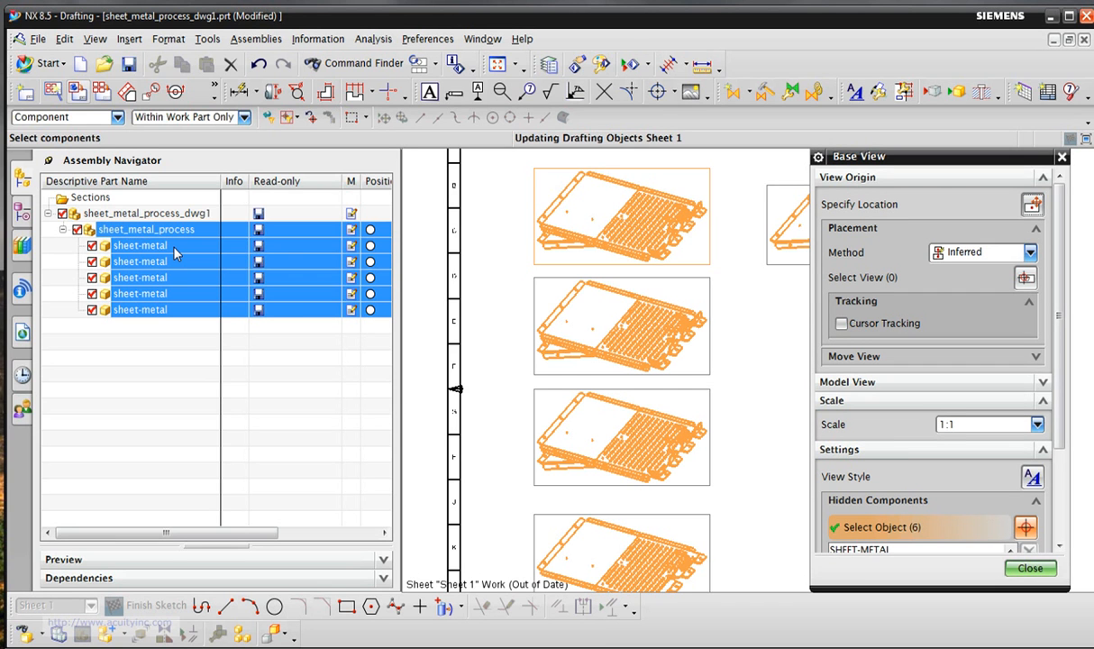
pyautogui.rightClick(175, 252)
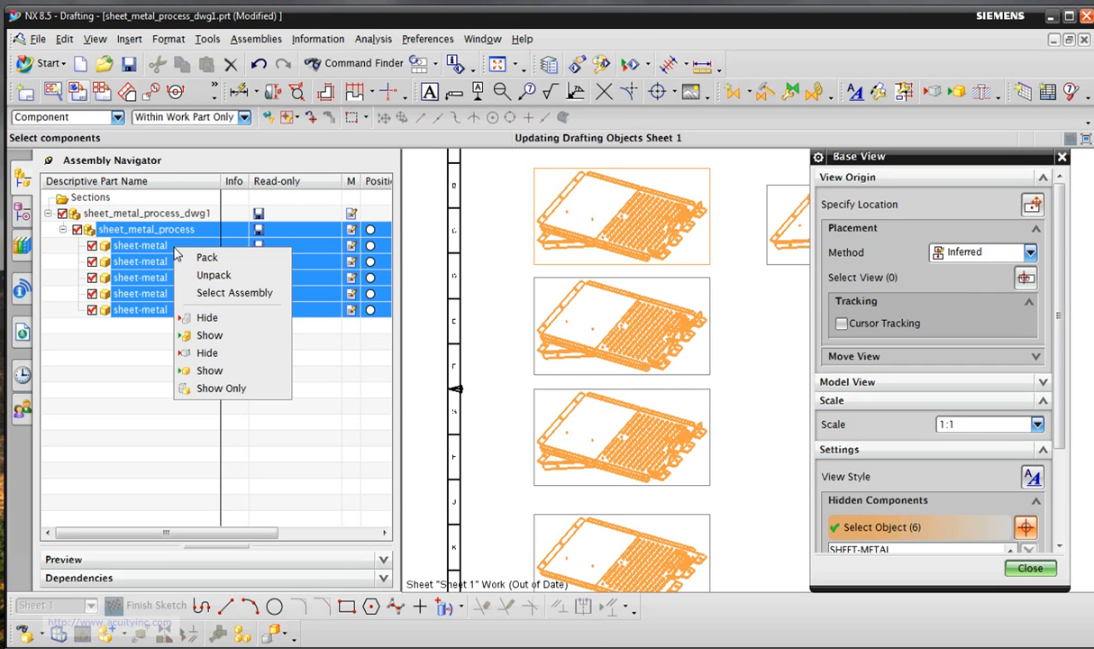
pyautogui.keyDown('ctrl'); pyautogui.click(164, 244); pyautogui.keyUp('ctrl')
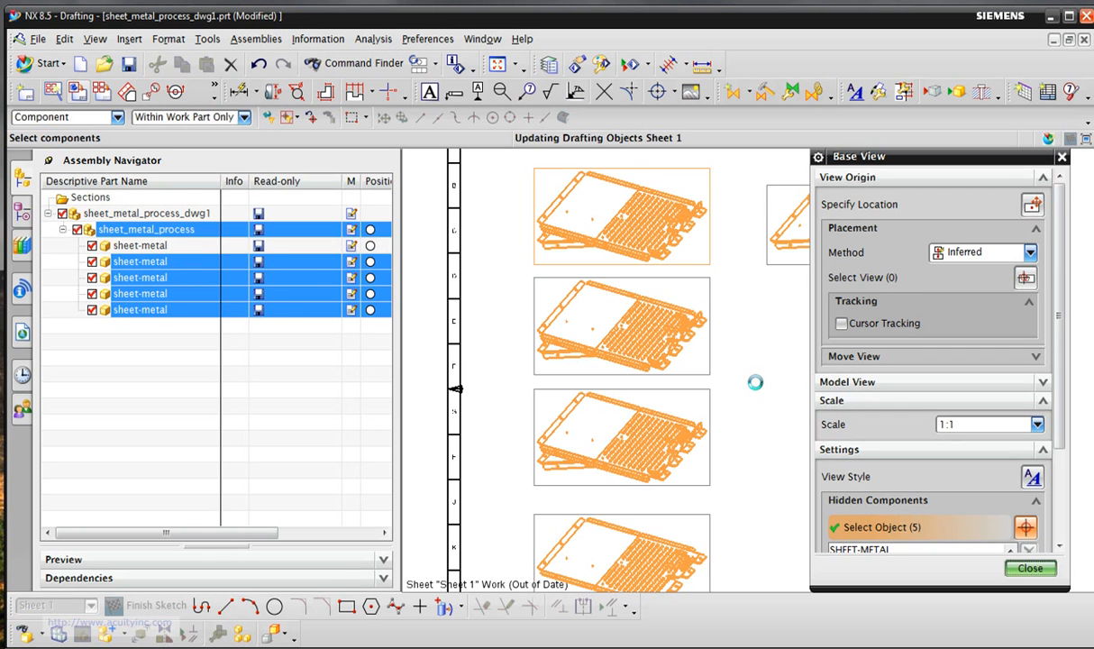
# Update the whole drawing so the hidden component settings are applied in all out-of-date views.
pyautogui.click(23, 212)
pyautogui.rightClick(113, 198)
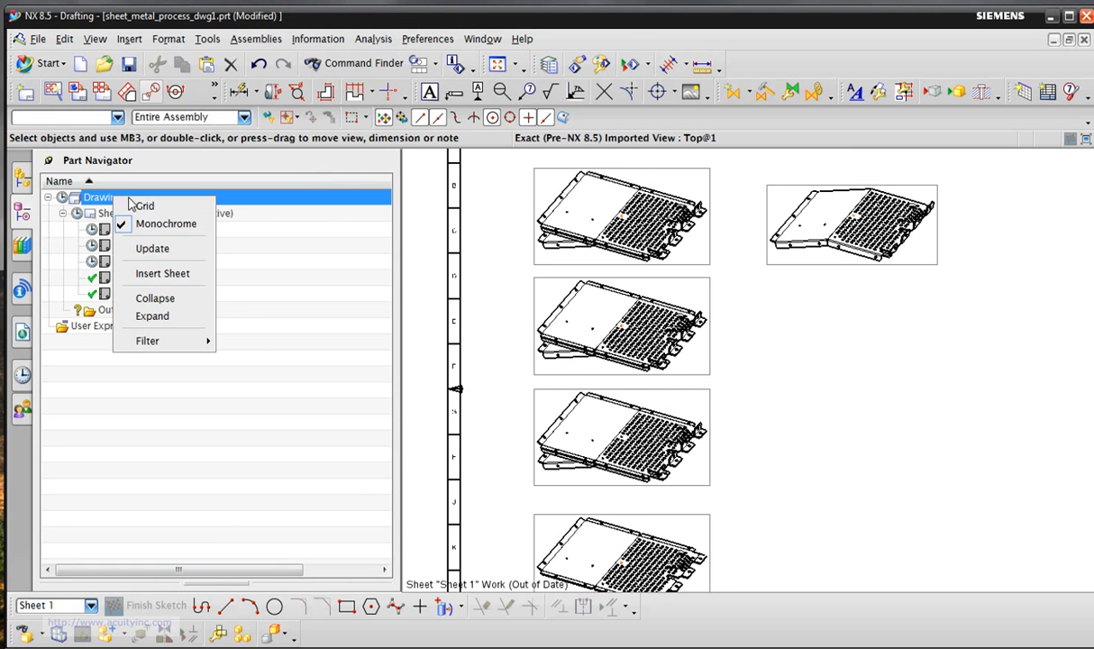
pyautogui.click(184, 255)
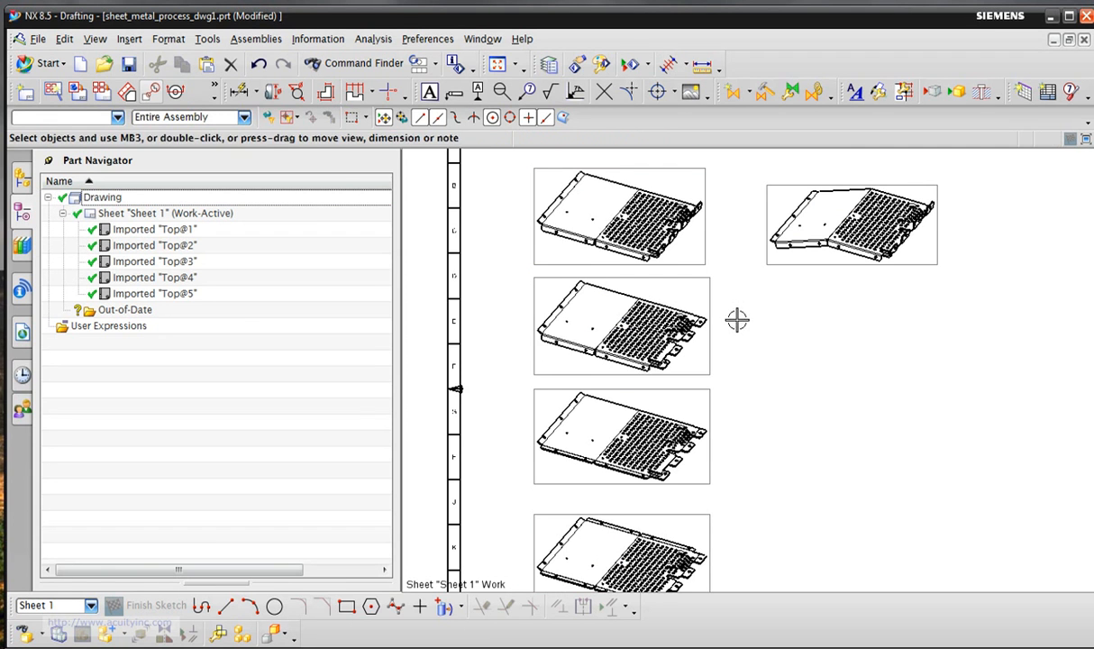
# Examine the bend stage shown in each updated view up close, from the first column to the second, and the overall sheet layout.
pyautogui.scroll(5, 713, 226)
pyautogui.scroll(2, 713, 227)
pyautogui.moveTo(761, 302)
pyautogui.keyDown('shift'); pyautogui.mouseDown(button='middle')
pyautogui.moveTo(997, 415)
pyautogui.moveTo(1093, 423)
pyautogui.moveTo(1077, 421)
pyautogui.mouseUp(button='middle'); pyautogui.keyUp('shift')
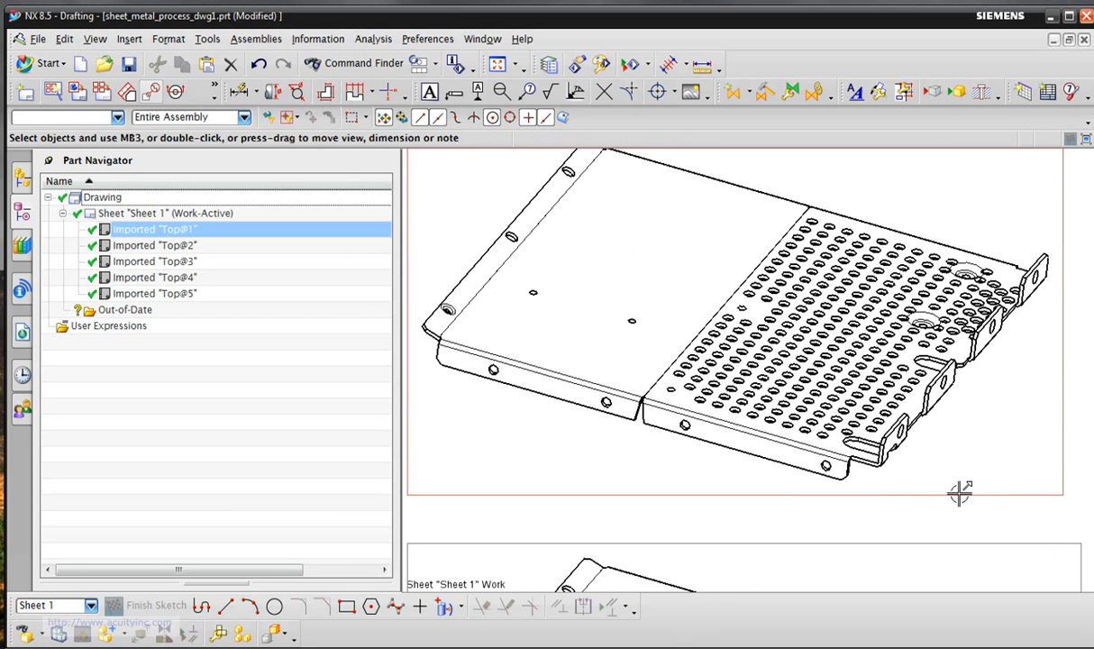
pyautogui.moveTo(957, 522)
pyautogui.keyDown('shift'); pyautogui.mouseDown(button='middle')
pyautogui.moveTo(970, 508)
pyautogui.moveTo(960, 289)
pyautogui.moveTo(918, 153)
pyautogui.mouseUp(button='middle'); pyautogui.keyUp('shift')
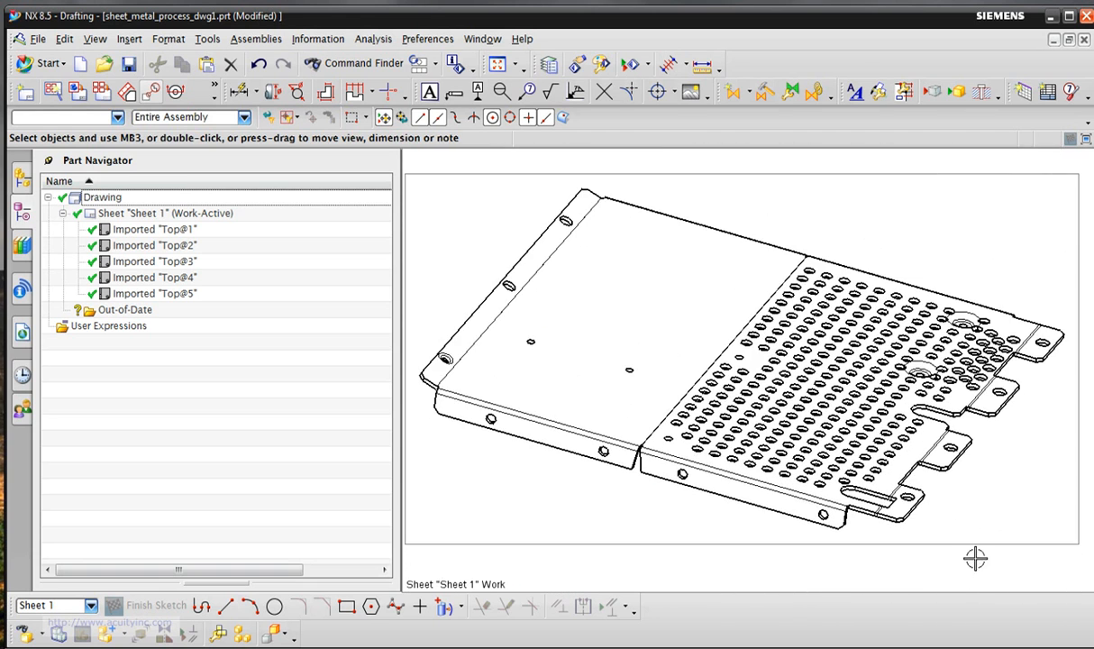
pyautogui.keyDown('shift'); pyautogui.moveTo(960, 552); pyautogui.dragTo(916, 146, button='middle'); pyautogui.keyUp('shift')
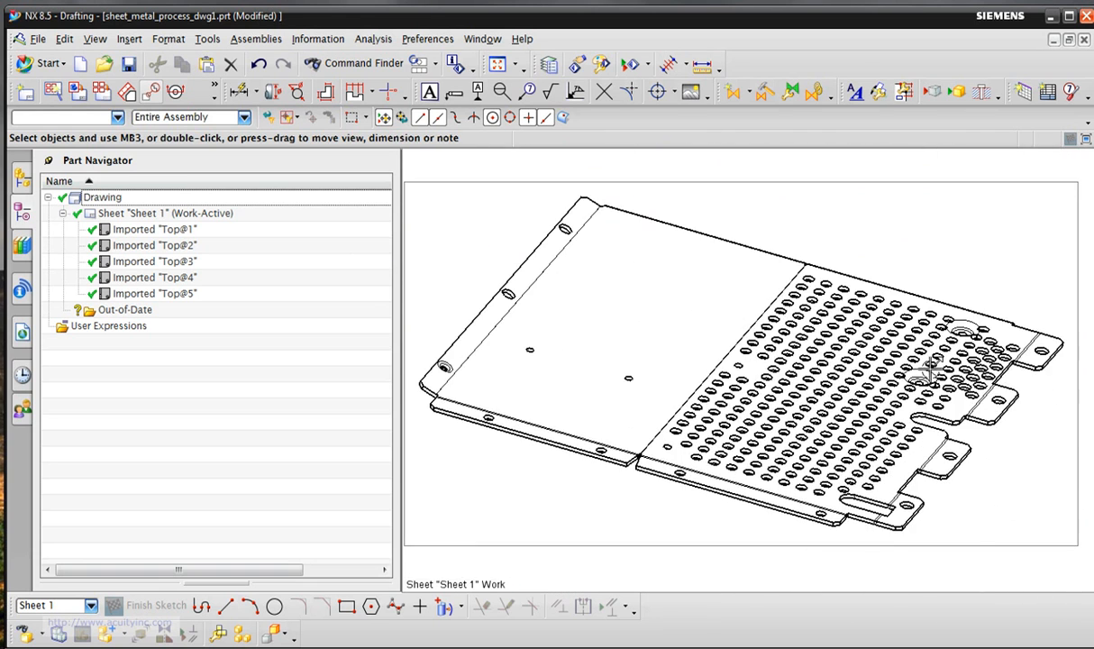
pyautogui.moveTo(965, 576)
pyautogui.mouseDown()
pyautogui.moveTo(928, 97)
pyautogui.moveTo(922, 129)
pyautogui.mouseUp()
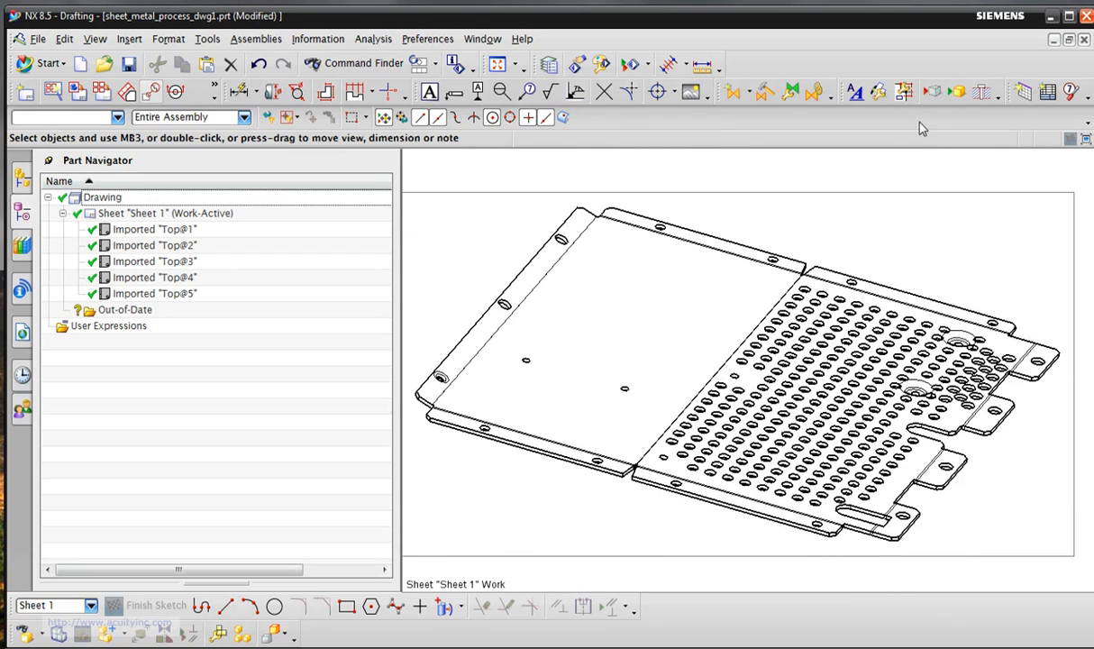
pyautogui.scroll(-2, 940, 327)
pyautogui.moveTo(1032, 230)
pyautogui.keyDown('shift'); pyautogui.mouseDown(button='middle')
pyautogui.moveTo(895, 328)
pyautogui.moveTo(645, 462)
pyautogui.mouseUp(button='middle'); pyautogui.keyUp('shift')
pyautogui.scroll(-3, 858, 311)
pyautogui.moveTo(925, 280)
pyautogui.keyDown('shift'); pyautogui.mouseDown(button='middle')
pyautogui.moveTo(757, 442)
pyautogui.moveTo(683, 544)
pyautogui.mouseUp(button='middle'); pyautogui.keyUp('shift')
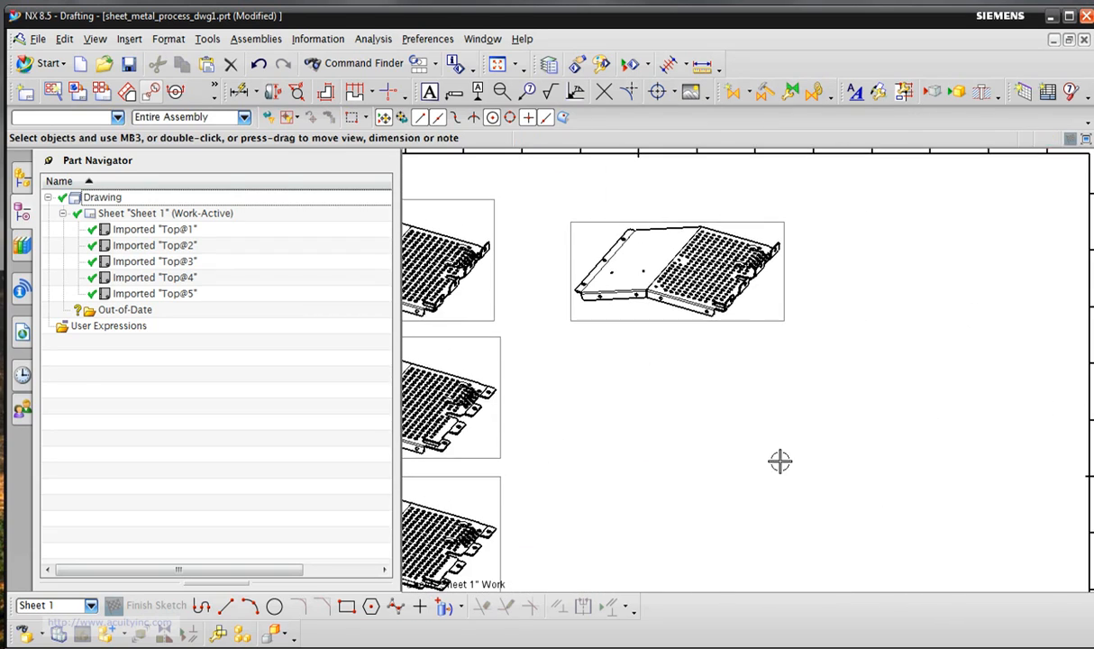
pyautogui.scroll(-3, 775, 462)
pyautogui.scroll(2, 770, 464)
pyautogui.moveTo(731, 484)
pyautogui.keyDown('shift'); pyautogui.mouseDown(button='middle')
pyautogui.moveTo(789, 383)
pyautogui.moveTo(802, 406)
pyautogui.mouseUp(button='middle'); pyautogui.keyUp('shift')
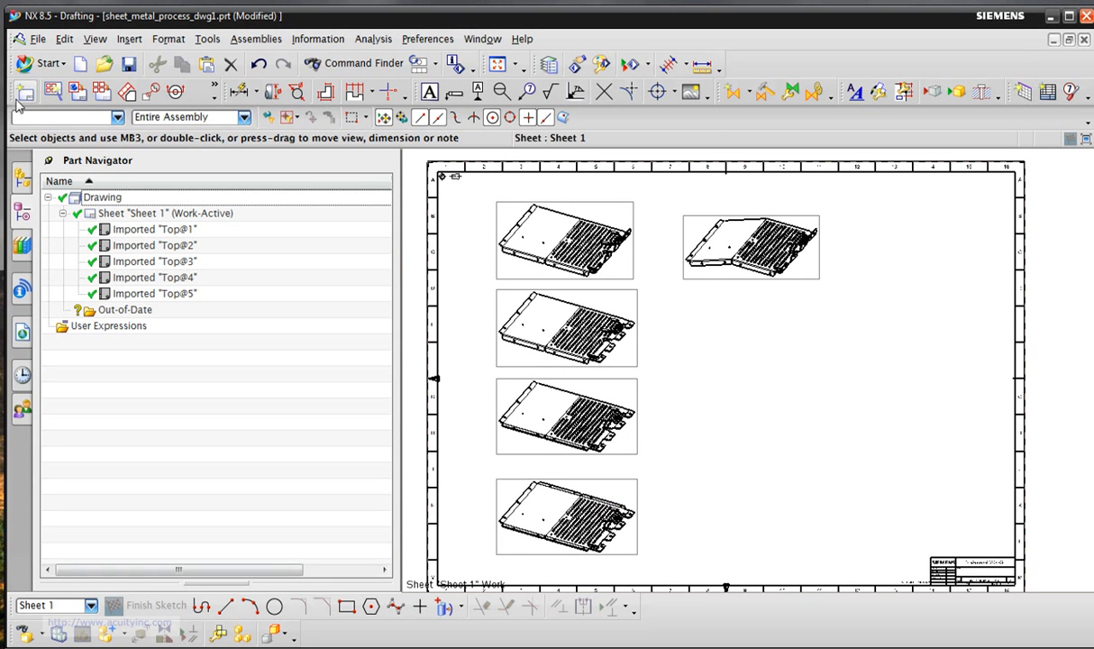
# Add a base view of sheet-metal.prt using the FLAT-PATTERN#1 model view, placed below the bent part's view in the second column.
pyautogui.click(78, 91)
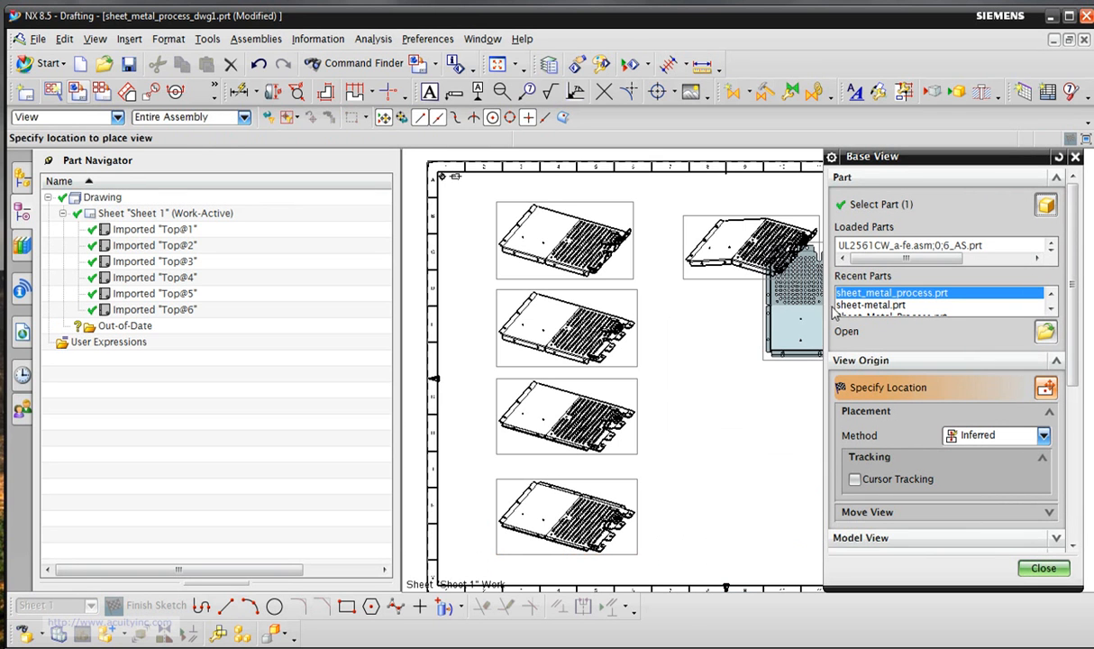
pyautogui.click(864, 307)
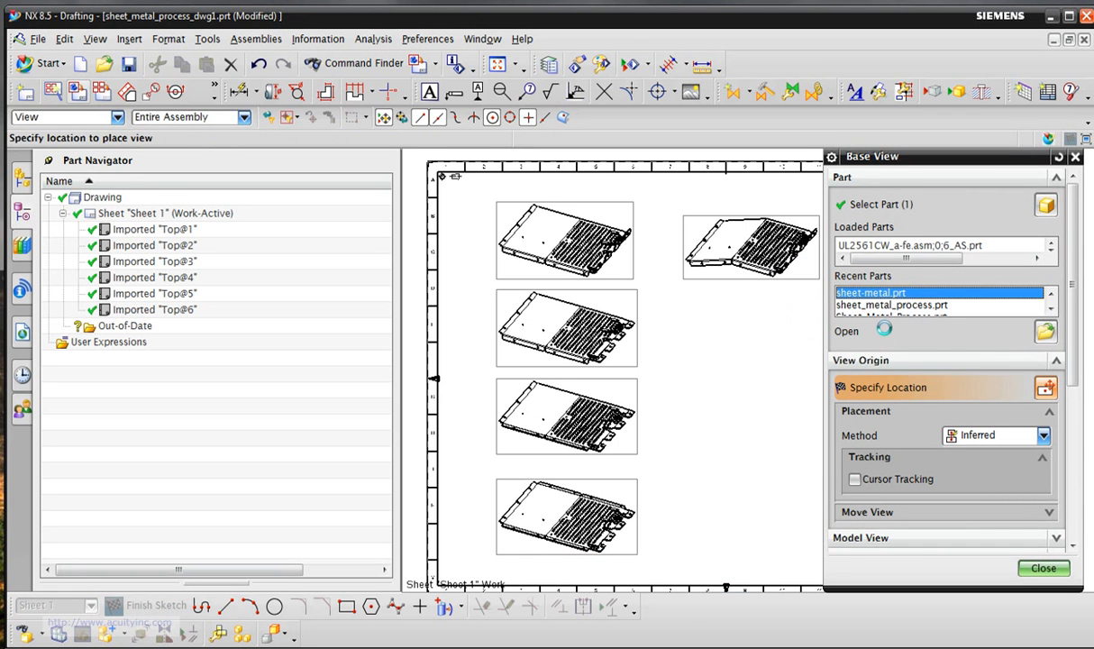
pyautogui.scroll(-5, 1056, 428)
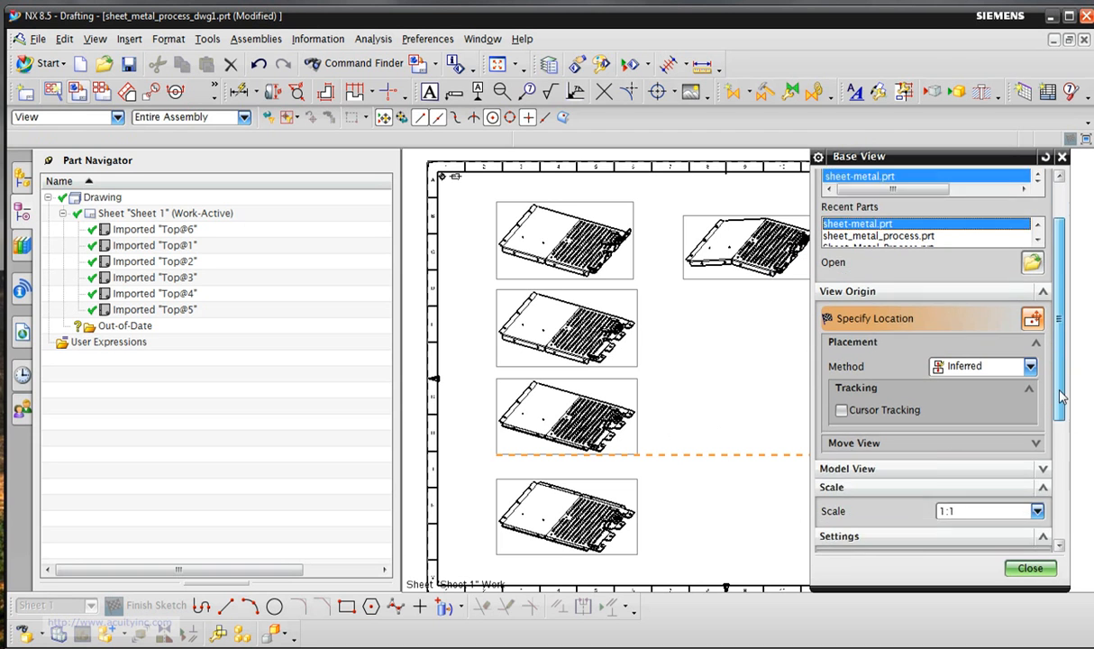
pyautogui.click(1044, 371)
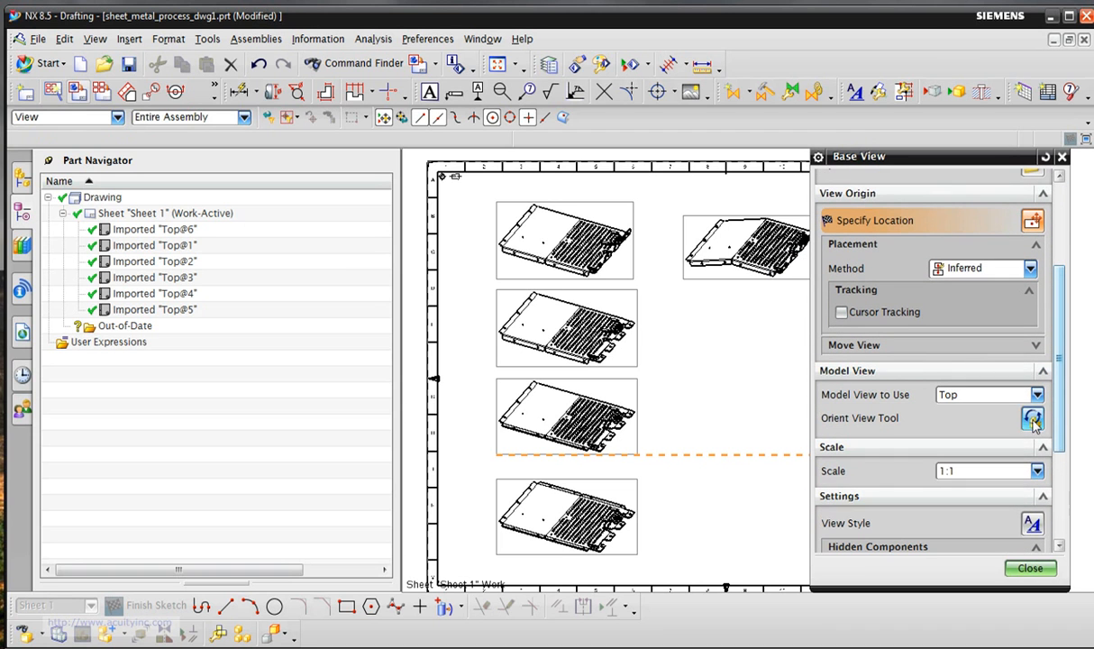
pyautogui.click(1037, 396)
pyautogui.click(943, 494)
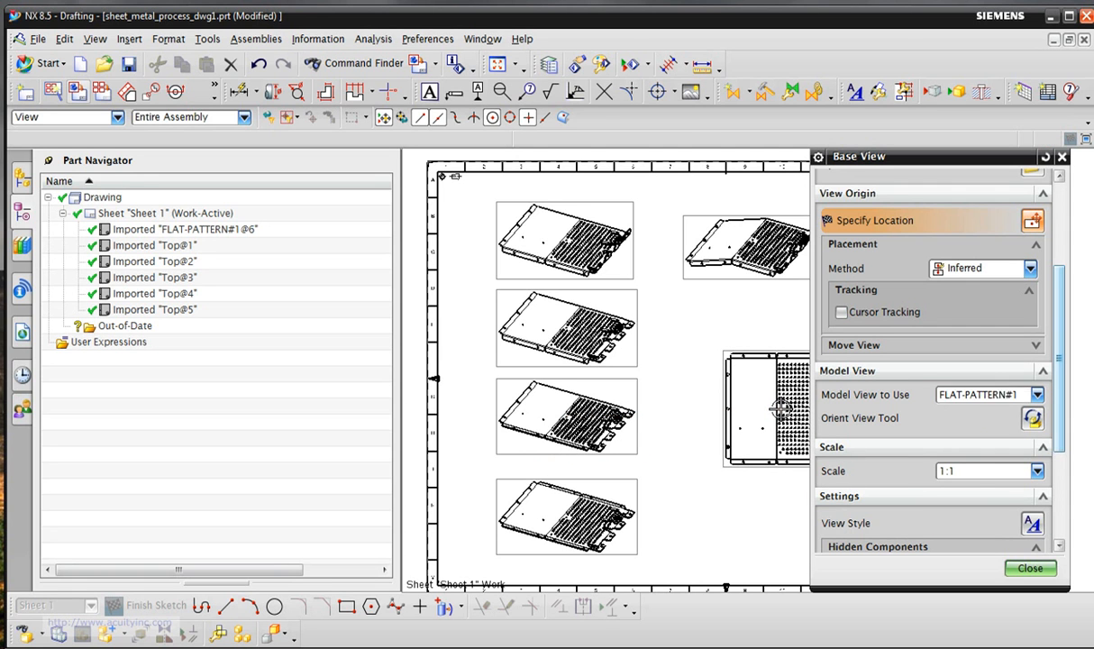
pyautogui.click(781, 408)
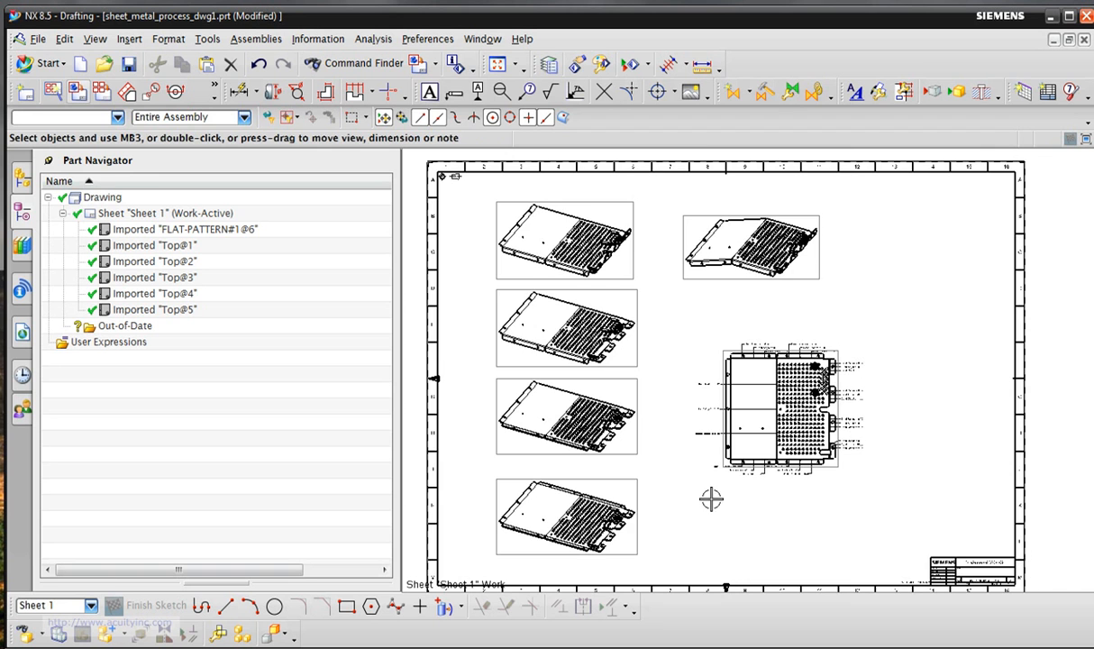
pyautogui.scroll(5, 696, 474)
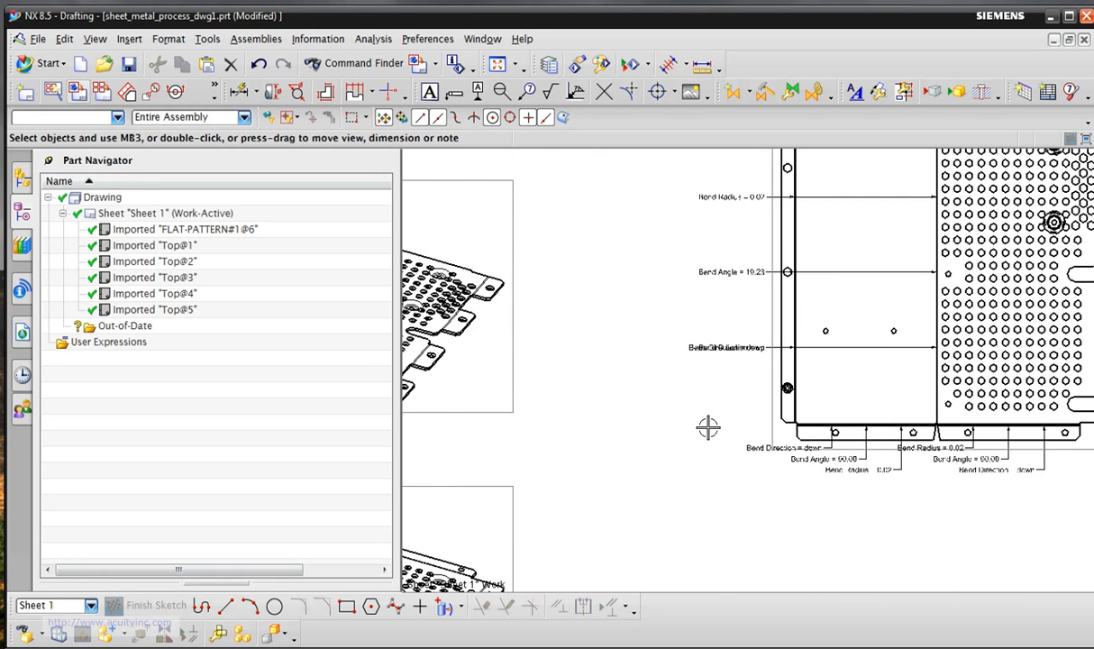
pyautogui.scroll(-5, 709, 427)
pyautogui.moveTo(709, 464)
pyautogui.keyDown('shift'); pyautogui.mouseDown(button='middle')
pyautogui.moveTo(711, 531)
pyautogui.moveTo(696, 494)
pyautogui.mouseUp(button='middle'); pyautogui.keyUp('shift')
pyautogui.scroll(-2, 703, 518)
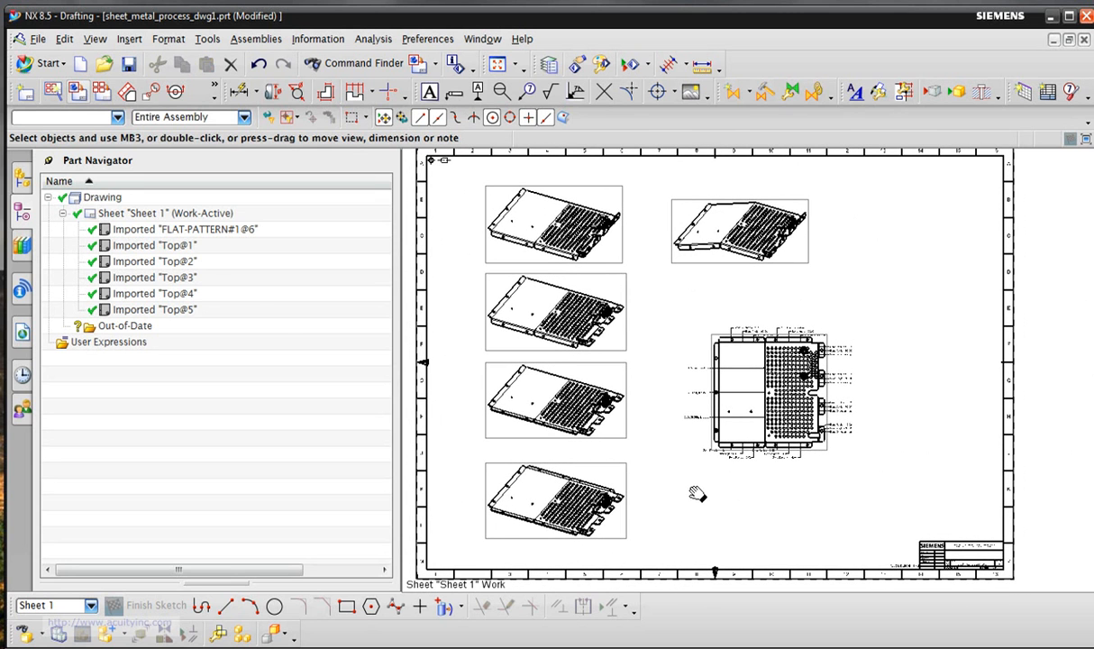